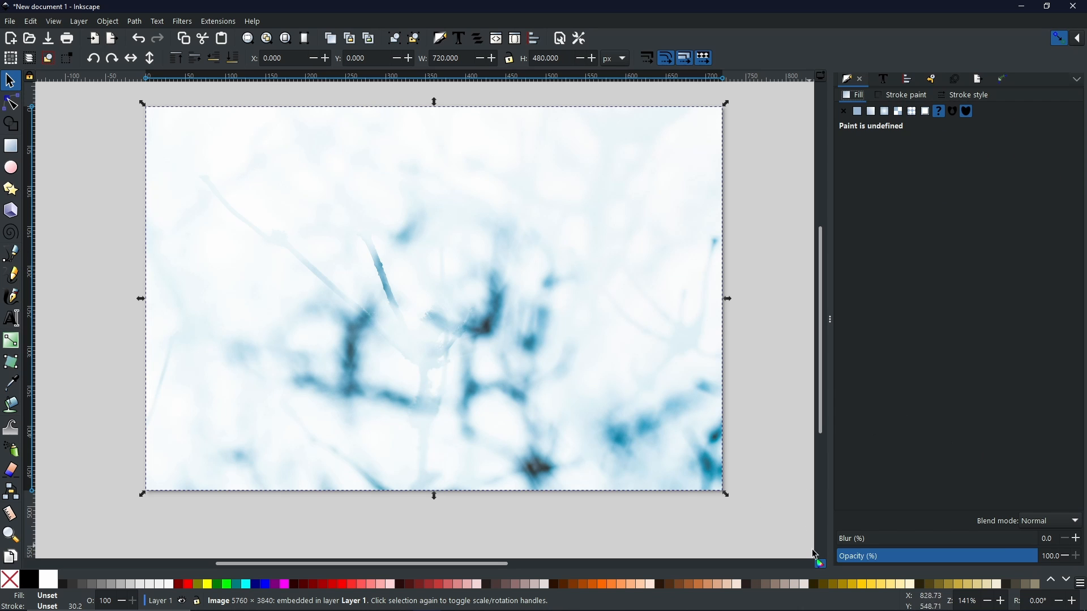
Blur the background image by about 7.6%.
{"action": "left_click", "coordinate": [853, 542]}
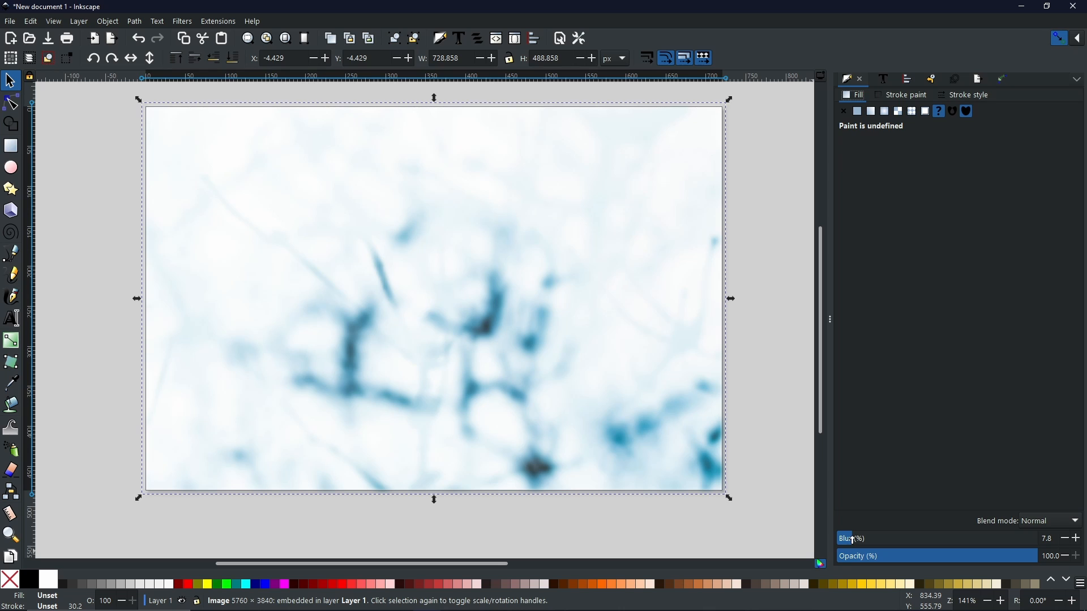
{"action": "left_click_drag", "start_coordinate": [852, 540], "coordinate": [851, 540]}
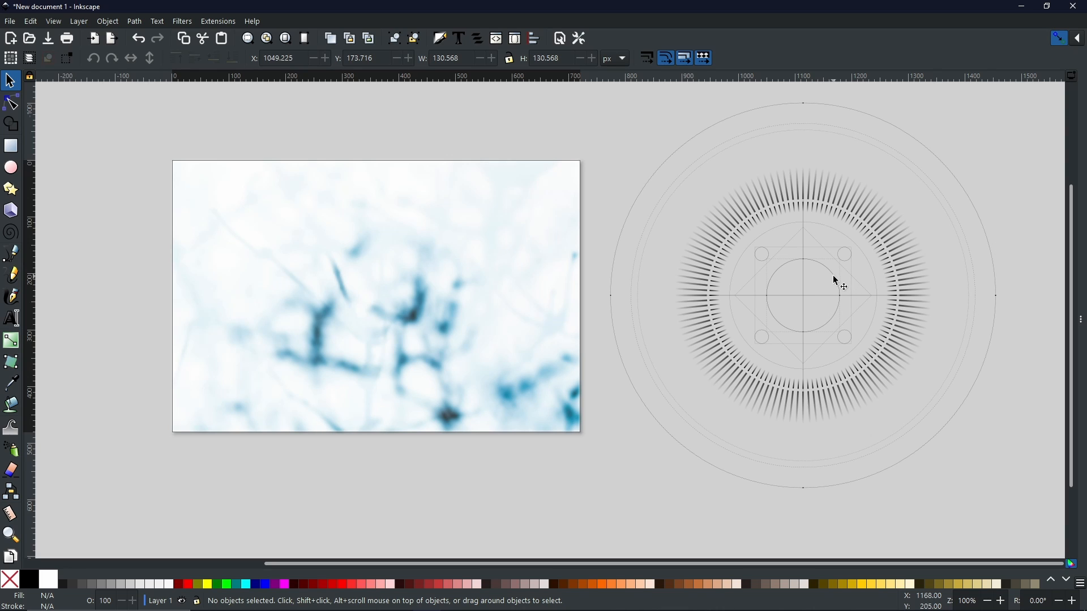
Examine the central circle, radial spokes and dashed outer rings of the reference artwork beside the page.
{"action": "left_click", "coordinate": [834, 276]}
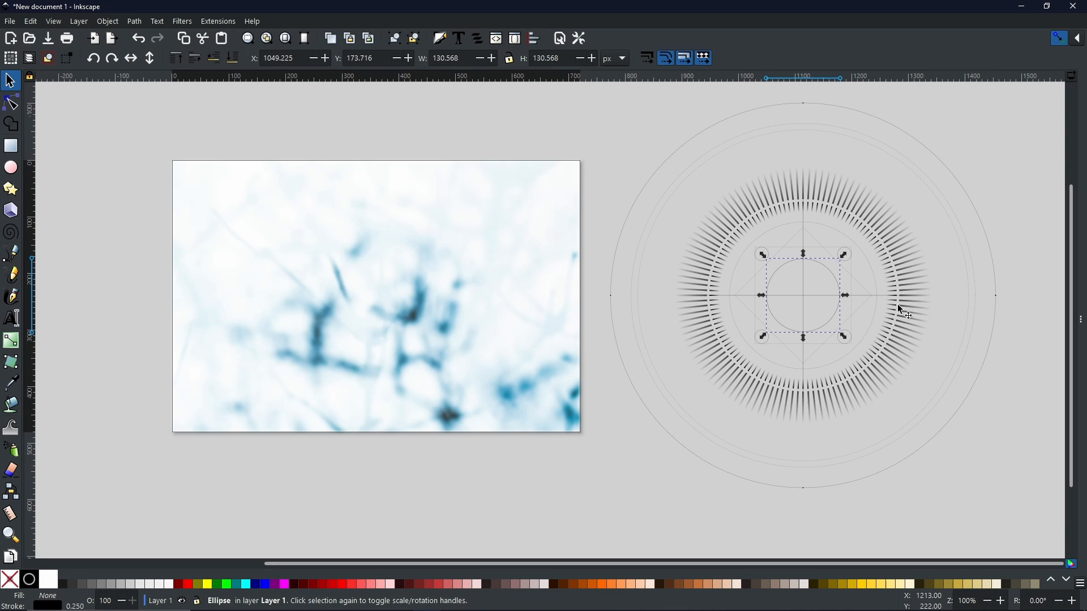
{"action": "left_click", "coordinate": [857, 276]}
{"action": "left_click", "coordinate": [873, 268]}
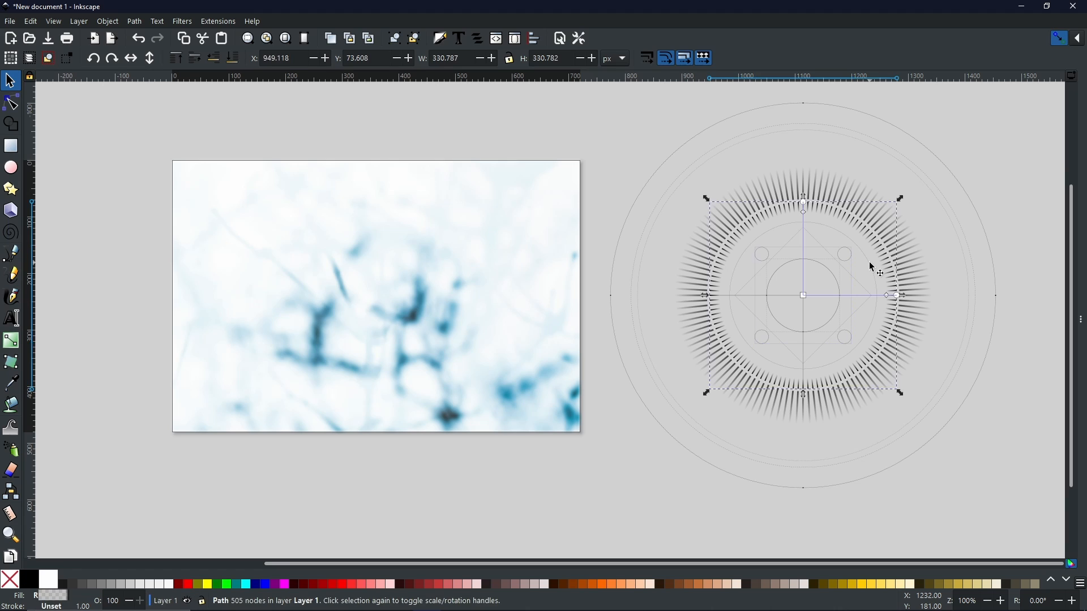
{"action": "key", "text": "Escape"}
{"action": "scroll", "coordinate": [1000, 317], "scroll_direction": "up", "scroll_amount": 4}
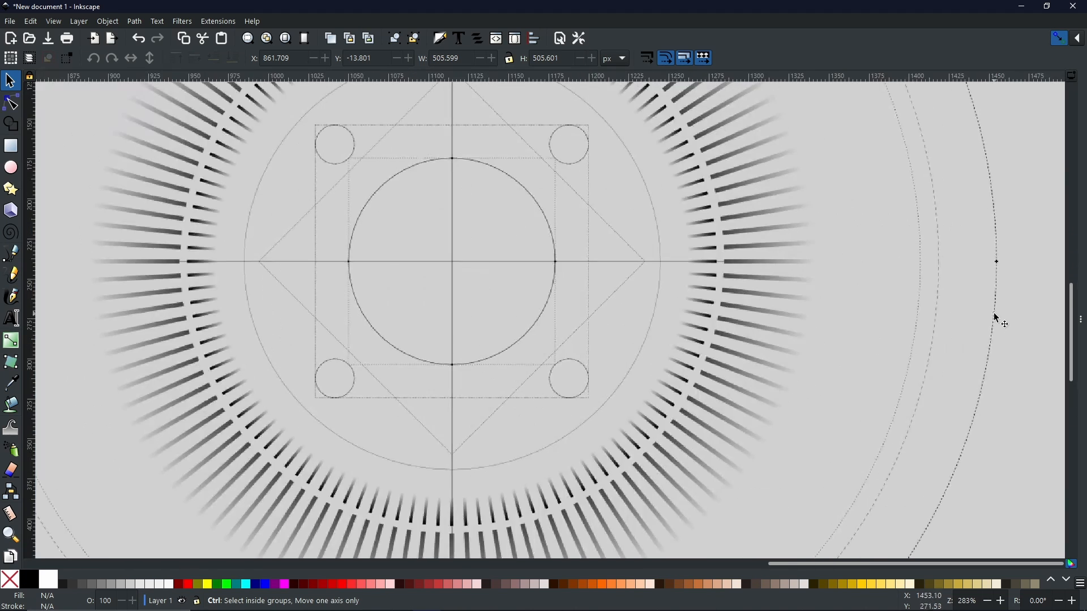
{"action": "left_click", "coordinate": [999, 241]}
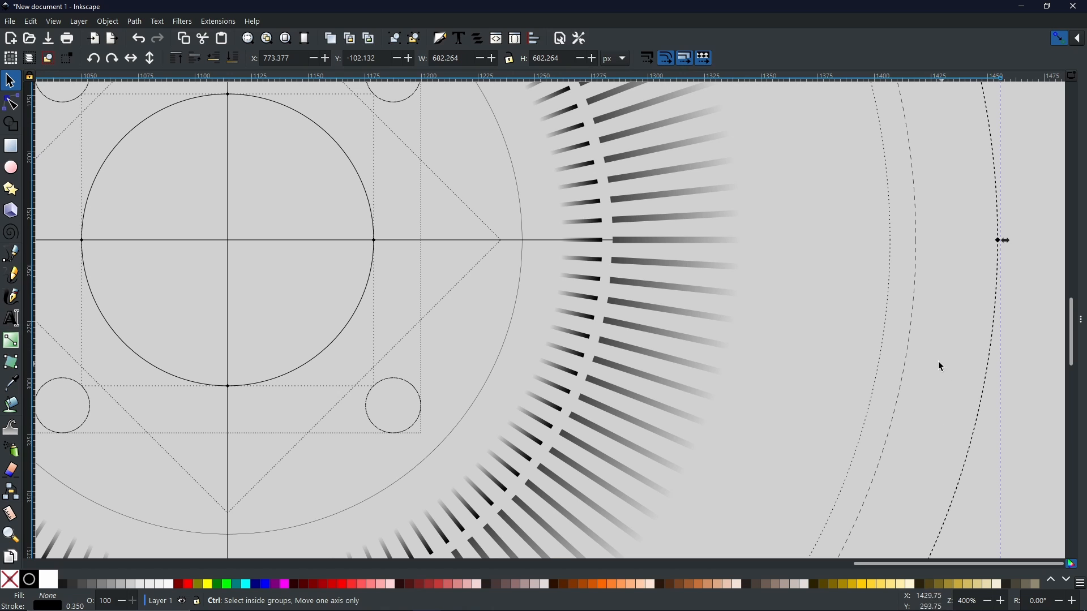
{"action": "scroll", "coordinate": [938, 362], "scroll_direction": "down", "scroll_amount": 3}
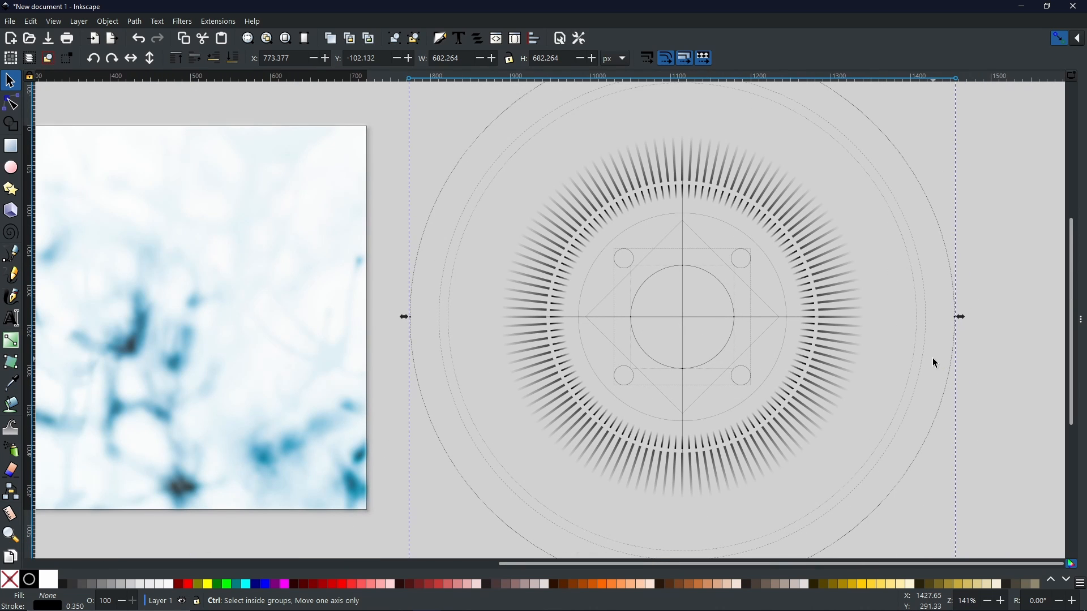
{"action": "scroll", "coordinate": [932, 361], "scroll_direction": "down", "scroll_amount": 1}
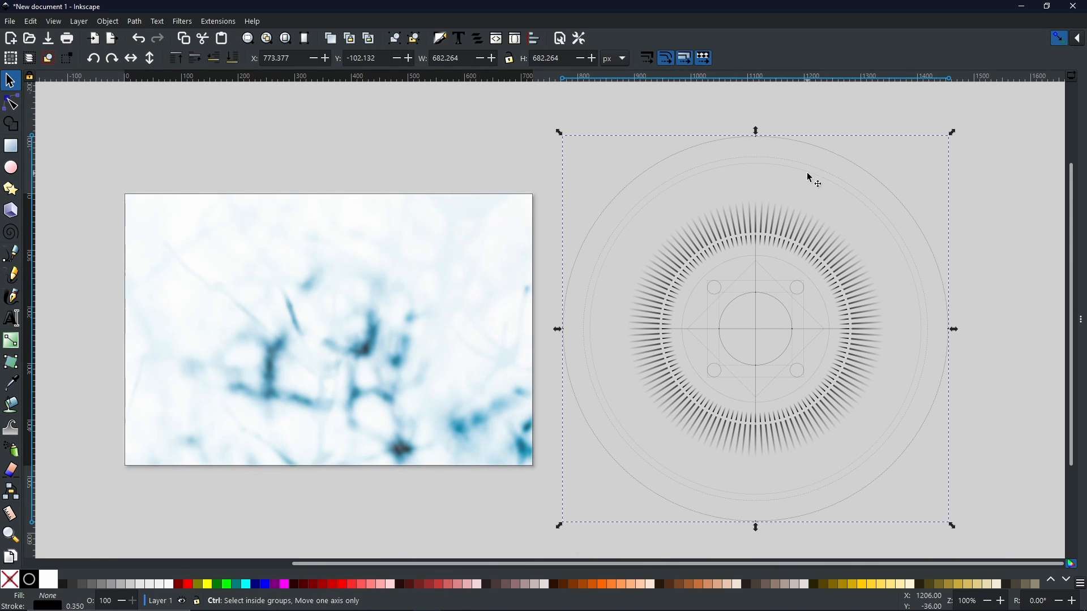
{"action": "scroll", "coordinate": [807, 169], "scroll_direction": "up", "scroll_amount": 4}
{"action": "scroll", "coordinate": [803, 176], "scroll_direction": "up", "scroll_amount": 2}
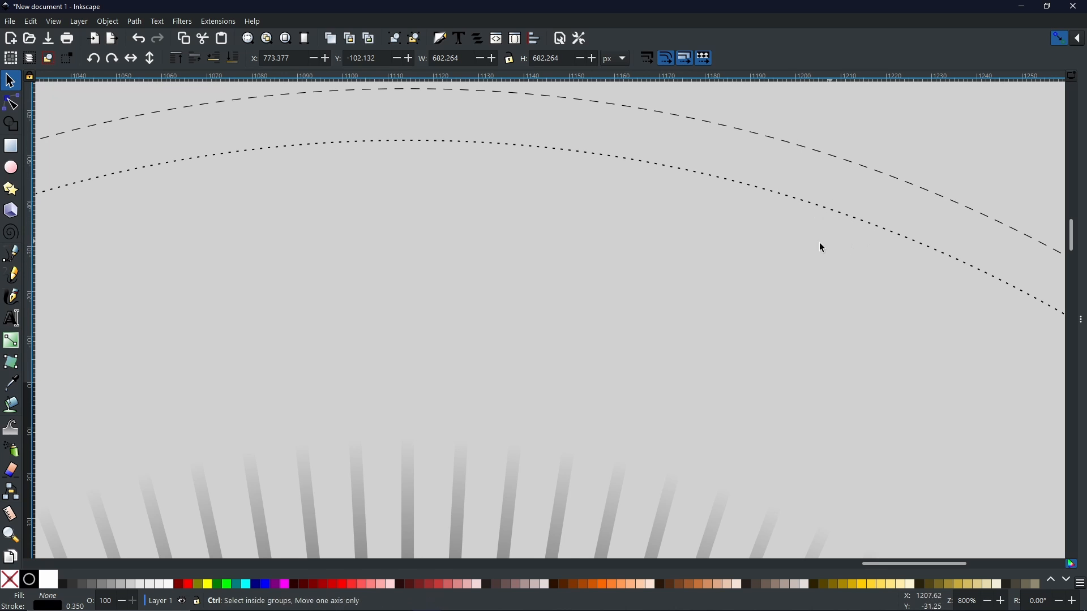
{"action": "scroll", "coordinate": [715, 362], "scroll_direction": "down", "scroll_amount": 5}
{"action": "scroll", "coordinate": [728, 349], "scroll_direction": "down", "scroll_amount": 1}
{"action": "left_click_drag", "start_coordinate": [743, 356], "coordinate": [643, 209]}
{"action": "left_click_drag", "start_coordinate": [695, 263], "coordinate": [660, 235]}
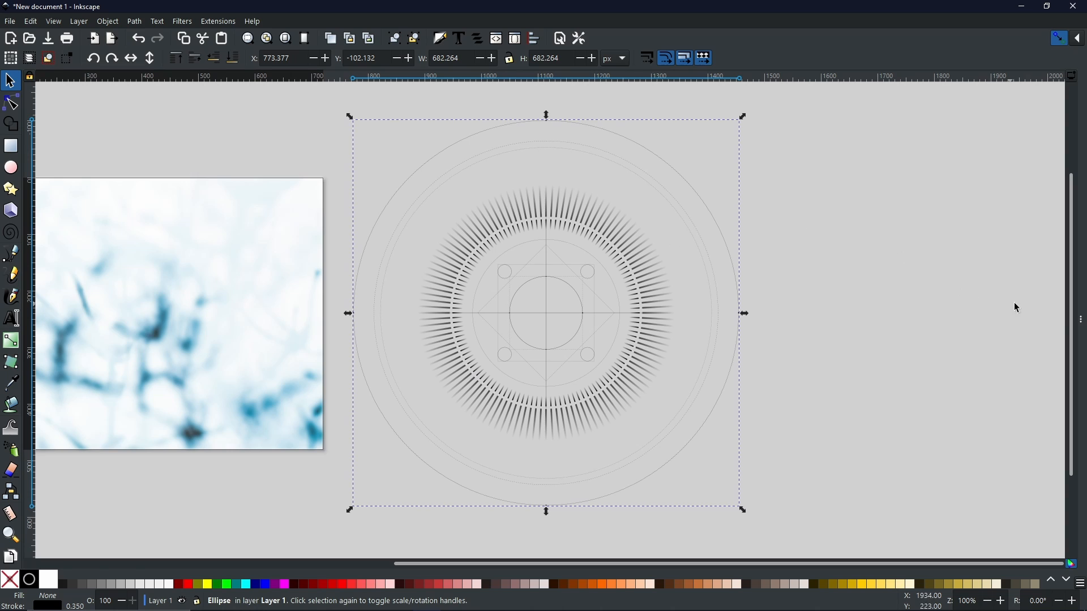
Show the stroke style settings and examine the stroke widths and dash patterns of the reference artwork's rings, square and spokes.
{"action": "left_click", "coordinate": [1082, 320]}
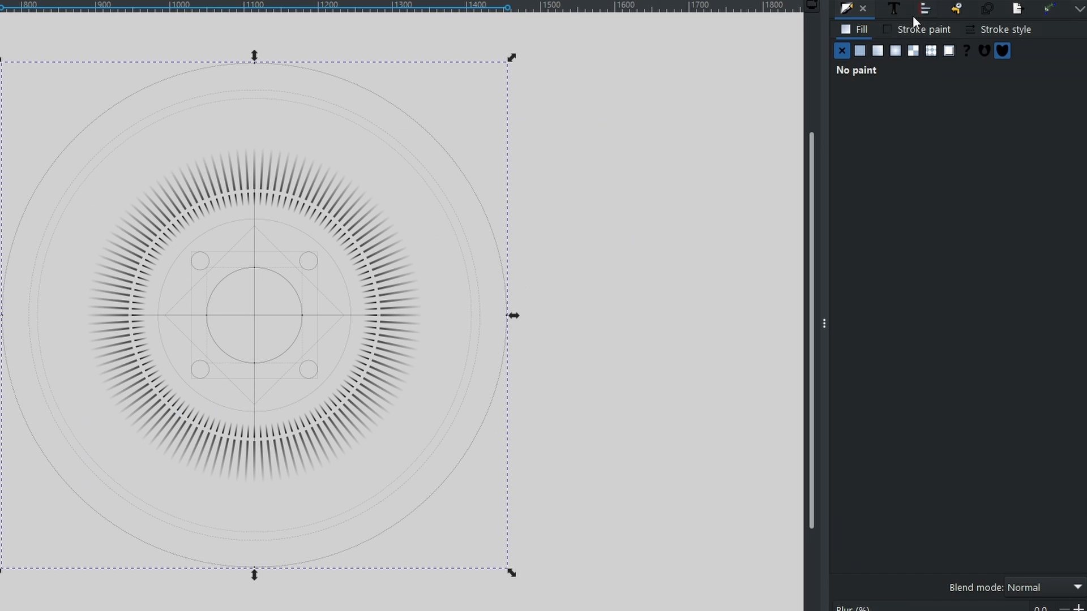
{"action": "left_click", "coordinate": [1004, 28]}
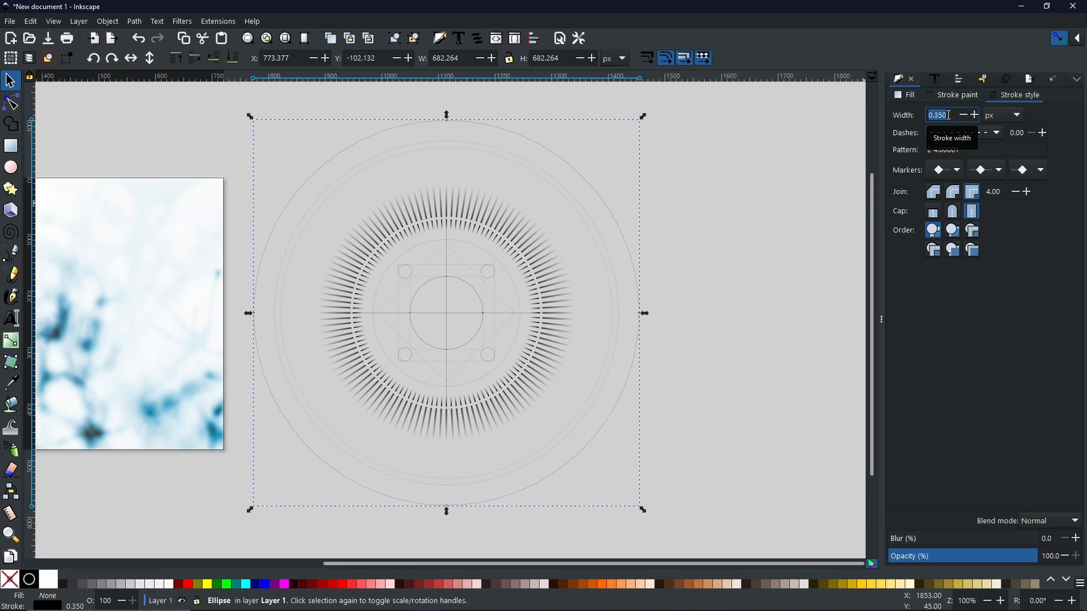
{"action": "left_click", "coordinate": [456, 266]}
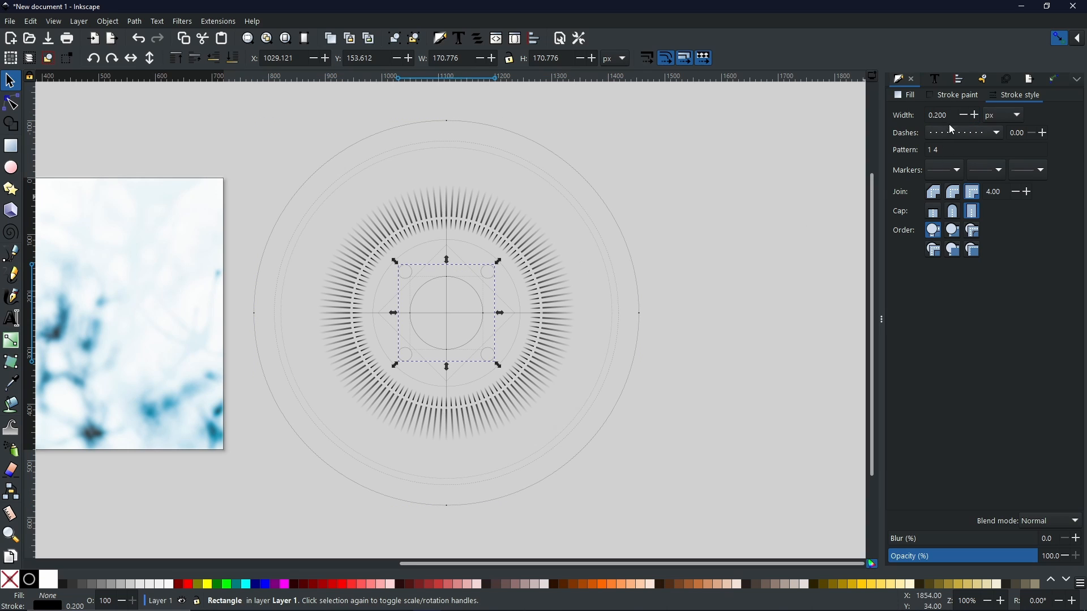
{"action": "left_click", "coordinate": [520, 305]}
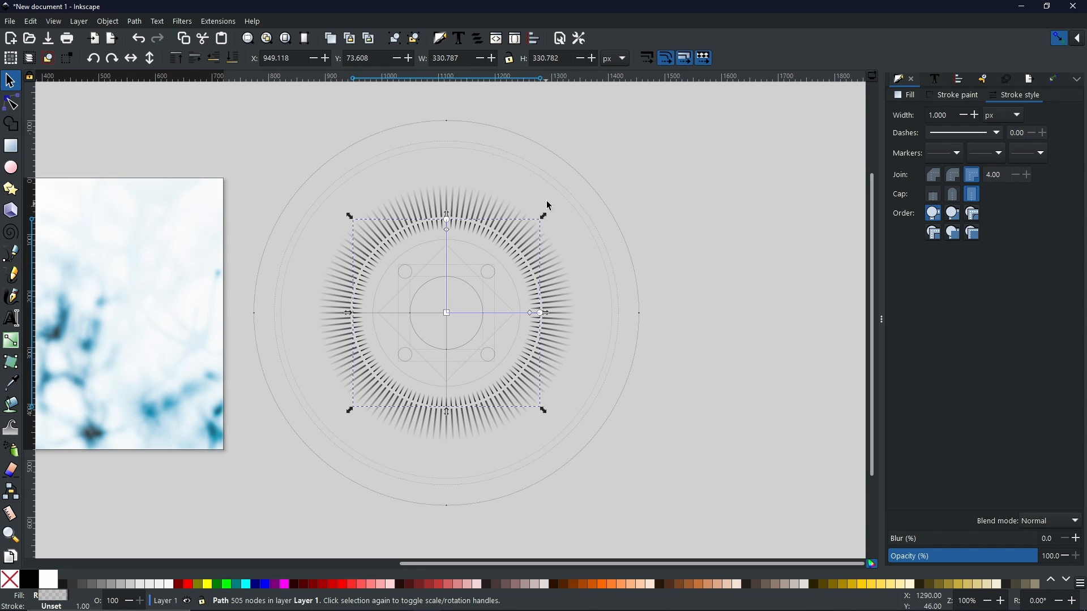
{"action": "left_click", "coordinate": [559, 188]}
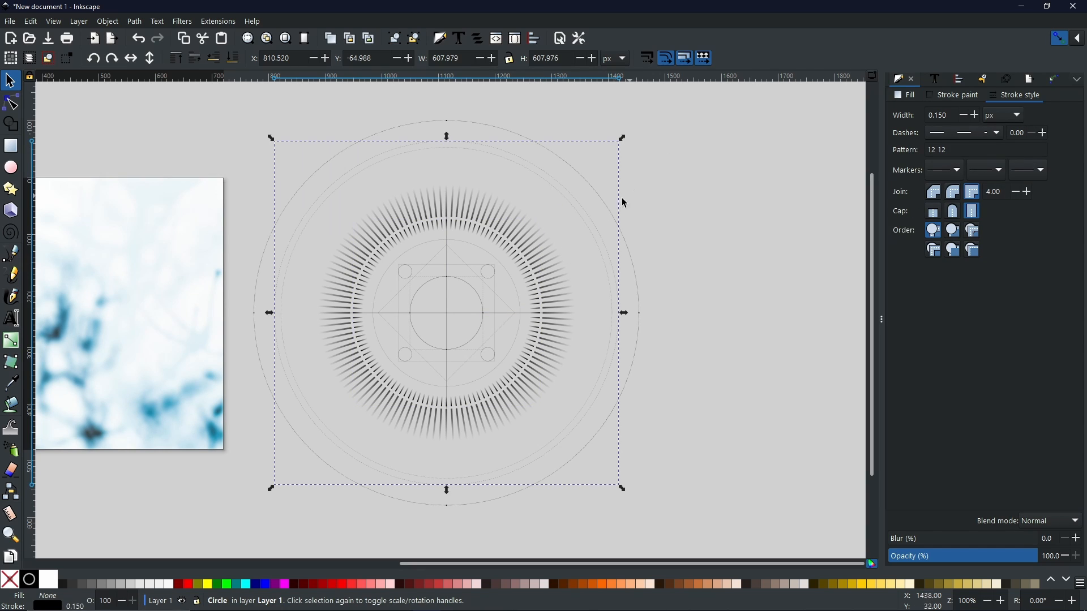
{"action": "left_click", "coordinate": [598, 192]}
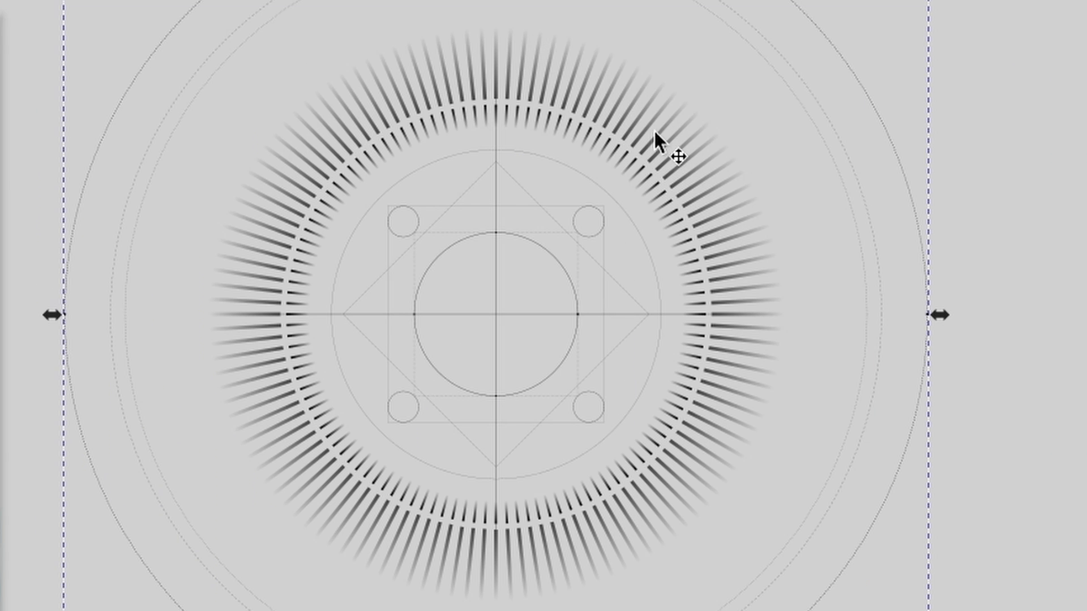
{"action": "left_click", "coordinate": [519, 231]}
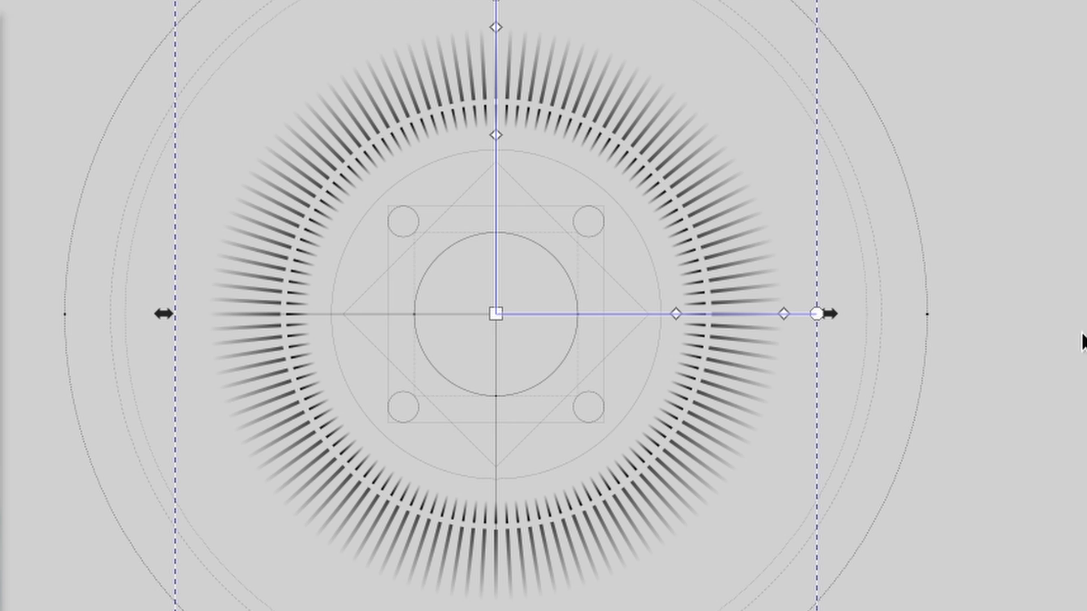
{"action": "left_click", "coordinate": [644, 188]}
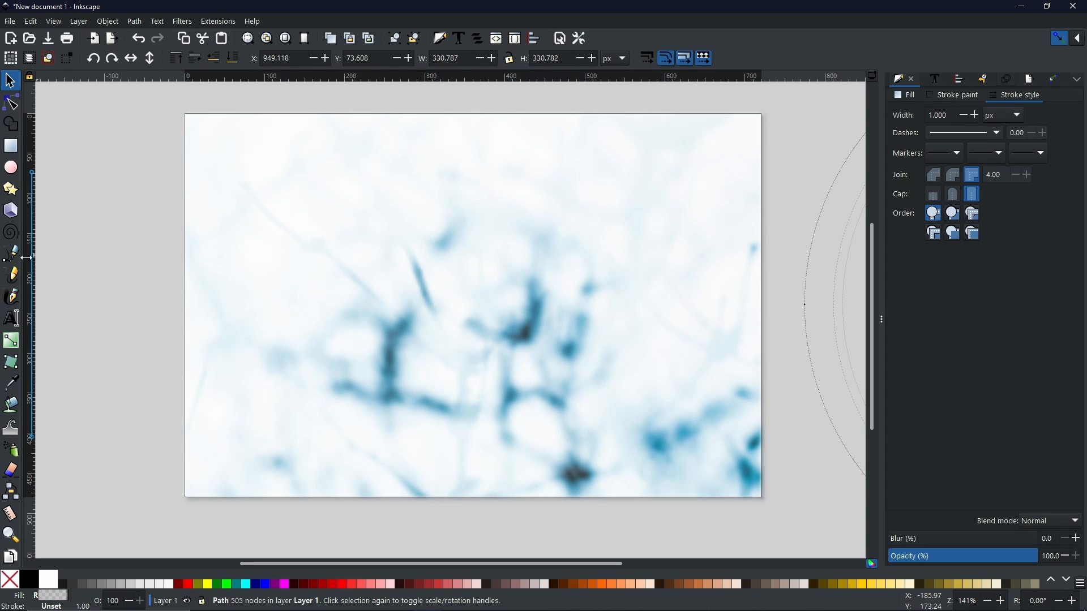
Draw a black rectangle about 4.9 px wide and 240 px tall from the page centre to its upper edge, with square corners and 100% opacity.
{"action": "left_click", "coordinate": [11, 149]}
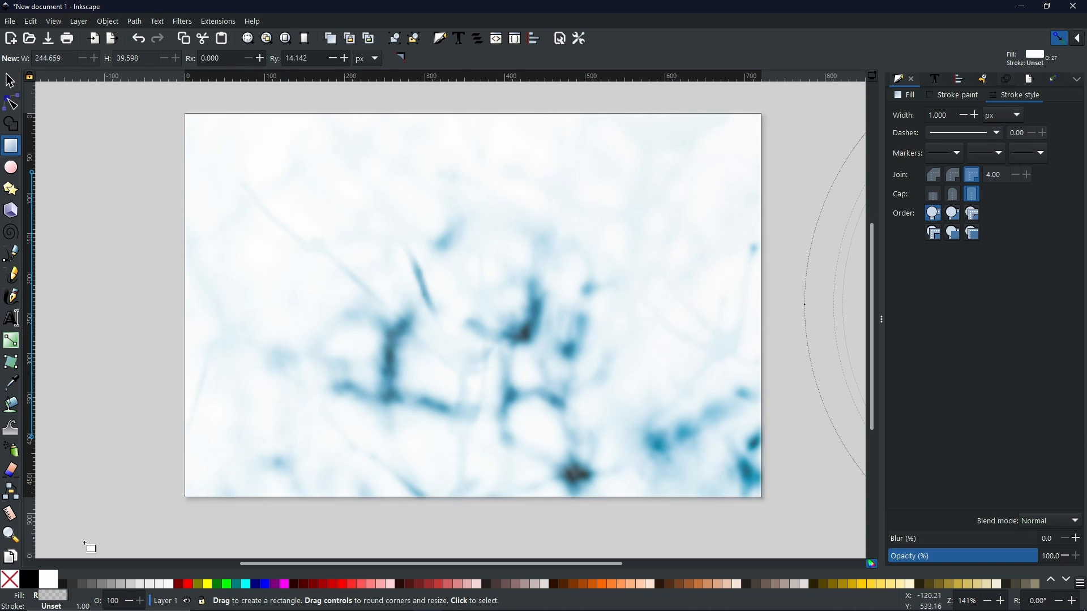
{"action": "left_click", "coordinate": [31, 580]}
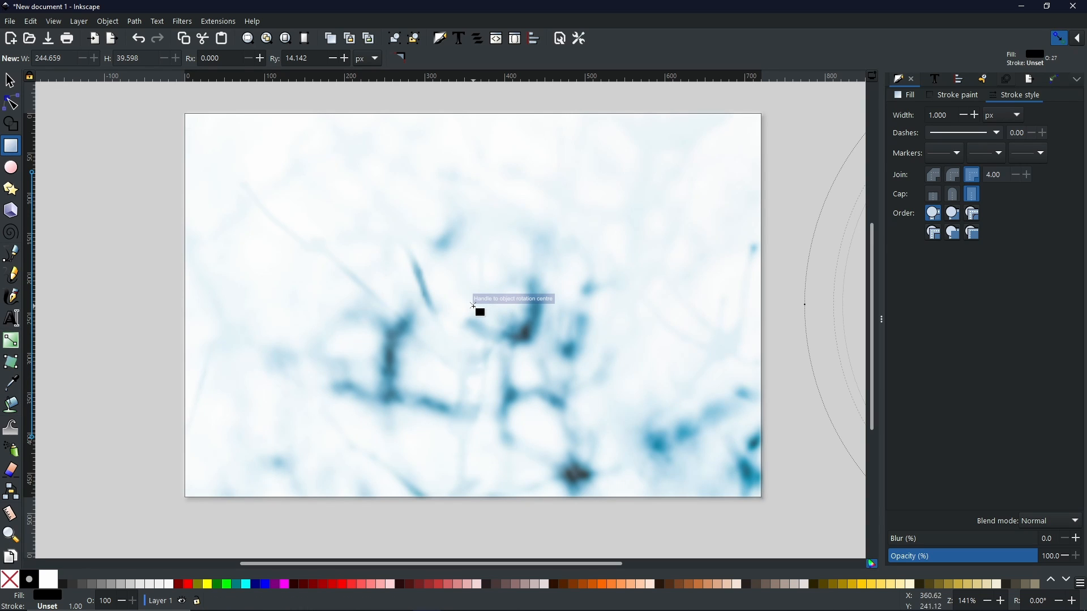
{"action": "left_click_drag", "start_coordinate": [472, 306], "coordinate": [477, 124]}
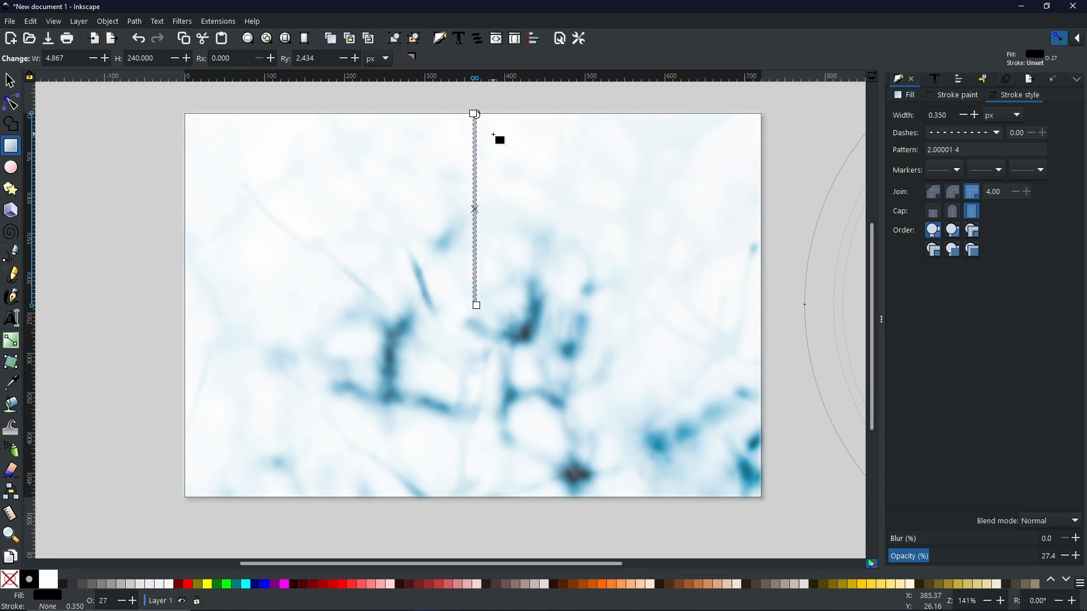
{"action": "left_click", "coordinate": [413, 58]}
{"action": "mouse_move", "coordinate": [951, 562]}
{"action": "left_mouse_down"}
{"action": "mouse_move", "coordinate": [937, 560]}
{"action": "mouse_move", "coordinate": [1039, 558]}
{"action": "left_mouse_up"}
Convert the narrow black rectangle from an object to a path.
{"action": "scroll", "coordinate": [472, 201], "scroll_direction": "up", "scroll_amount": 2}
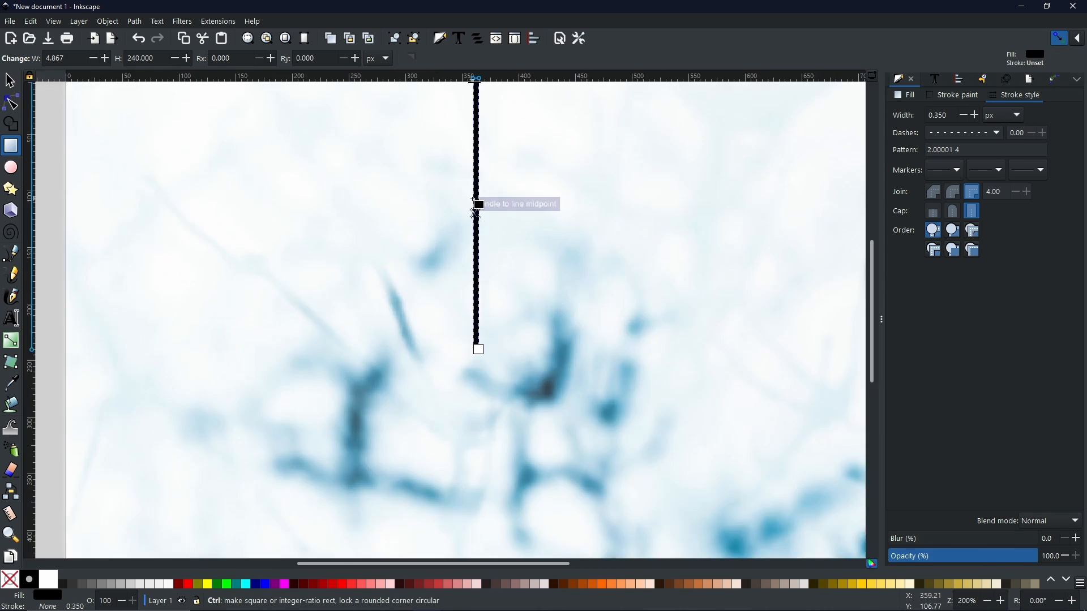
{"action": "left_click_drag", "start_coordinate": [490, 197], "coordinate": [474, 288]}
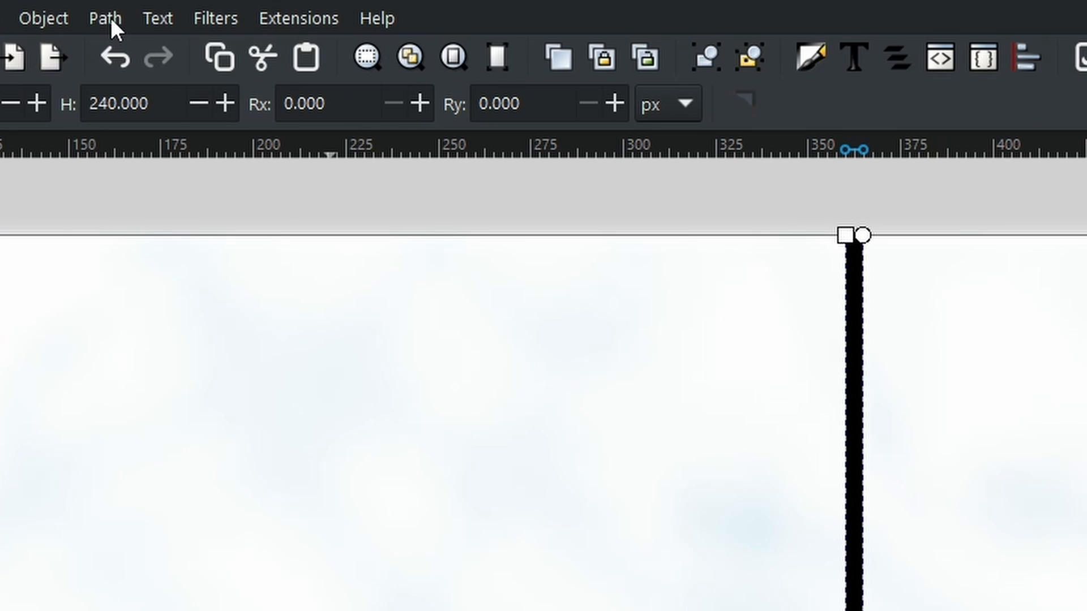
{"action": "left_click", "coordinate": [110, 18]}
{"action": "left_click", "coordinate": [131, 53]}
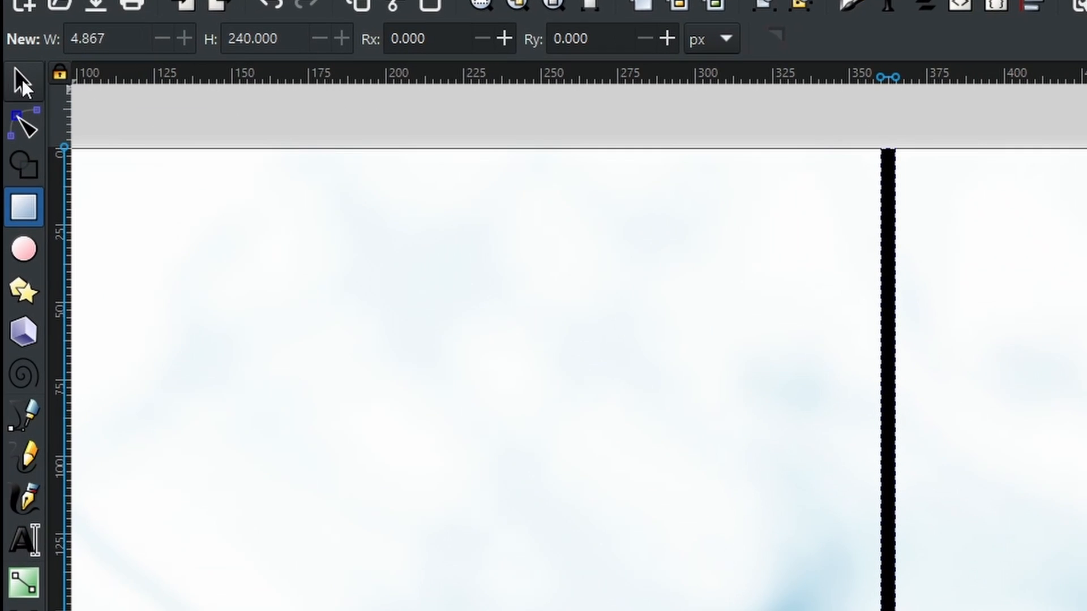
Narrow the black bar to a thin vertical line about 0.51 px wide.
{"action": "left_click", "coordinate": [15, 81]}
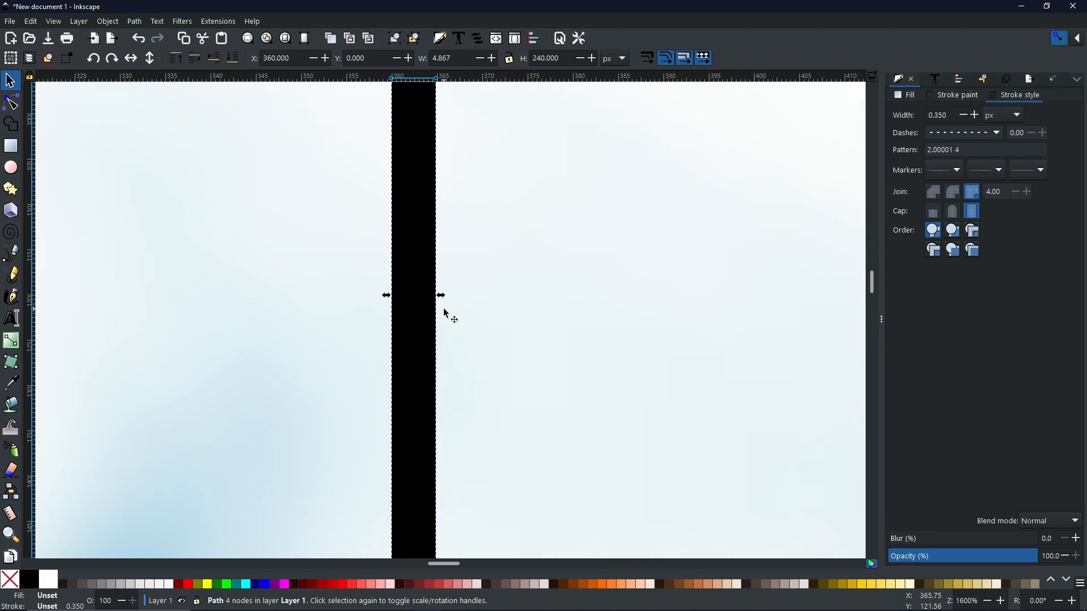
{"action": "scroll", "coordinate": [443, 308], "scroll_direction": "up", "scroll_amount": 2}
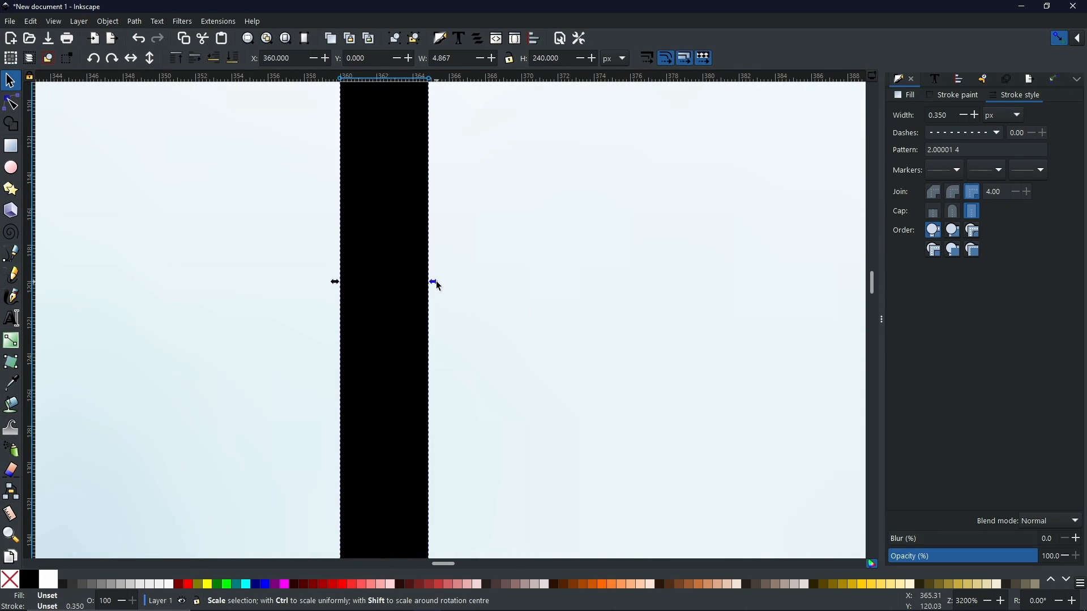
{"action": "left_click_drag", "start_coordinate": [436, 282], "coordinate": [351, 290]}
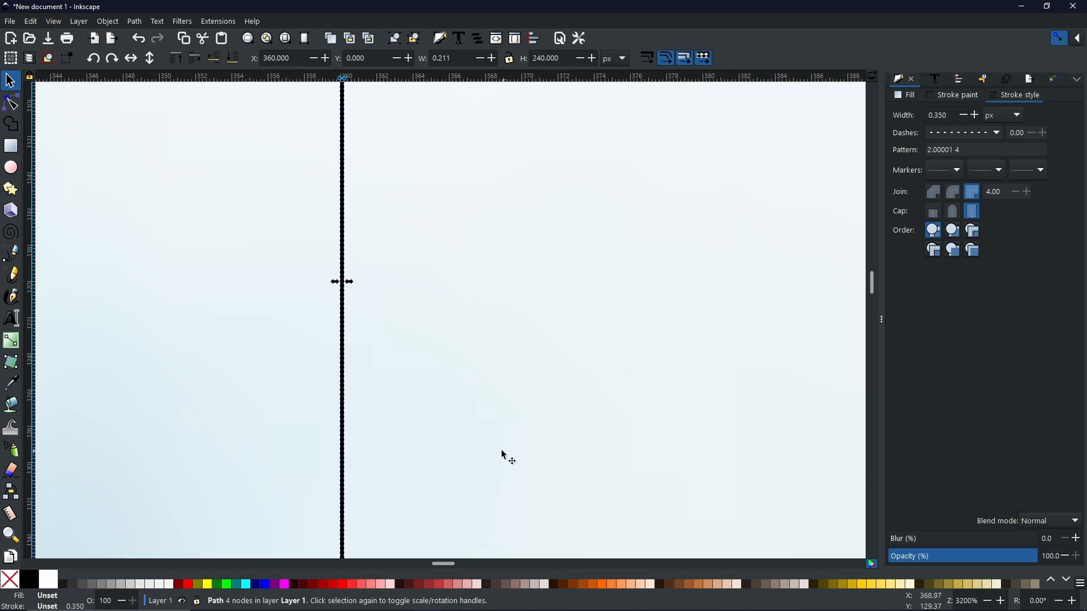
{"action": "scroll", "coordinate": [449, 403], "scroll_direction": "down", "scroll_amount": 7}
{"action": "left_click_drag", "start_coordinate": [517, 488], "coordinate": [505, 340]}
{"action": "scroll", "coordinate": [429, 241], "scroll_direction": "up", "scroll_amount": 3}
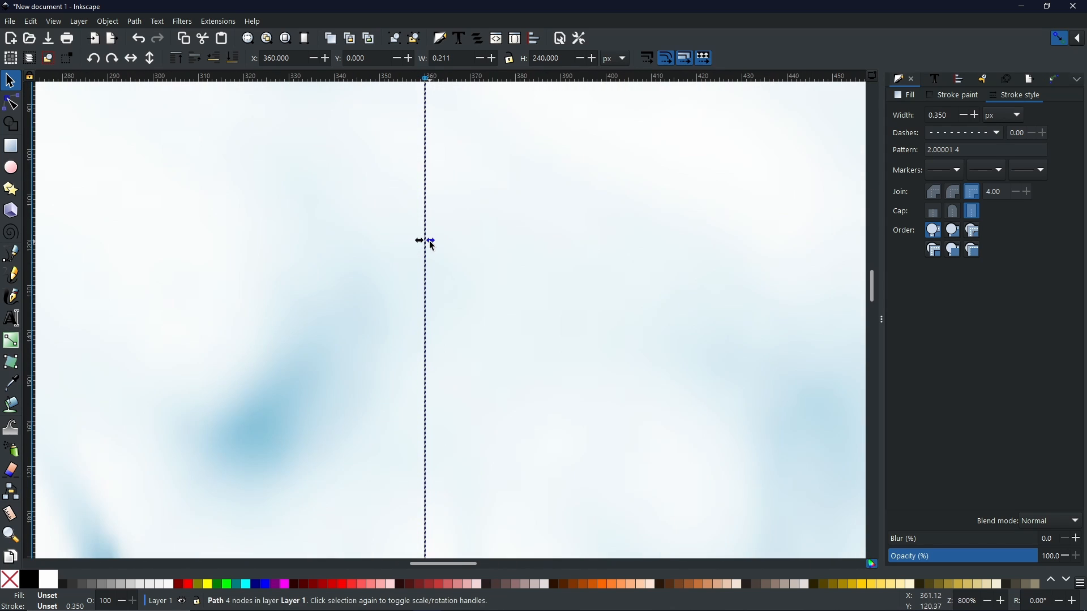
{"action": "scroll", "coordinate": [432, 245], "scroll_direction": "up", "scroll_amount": 6}
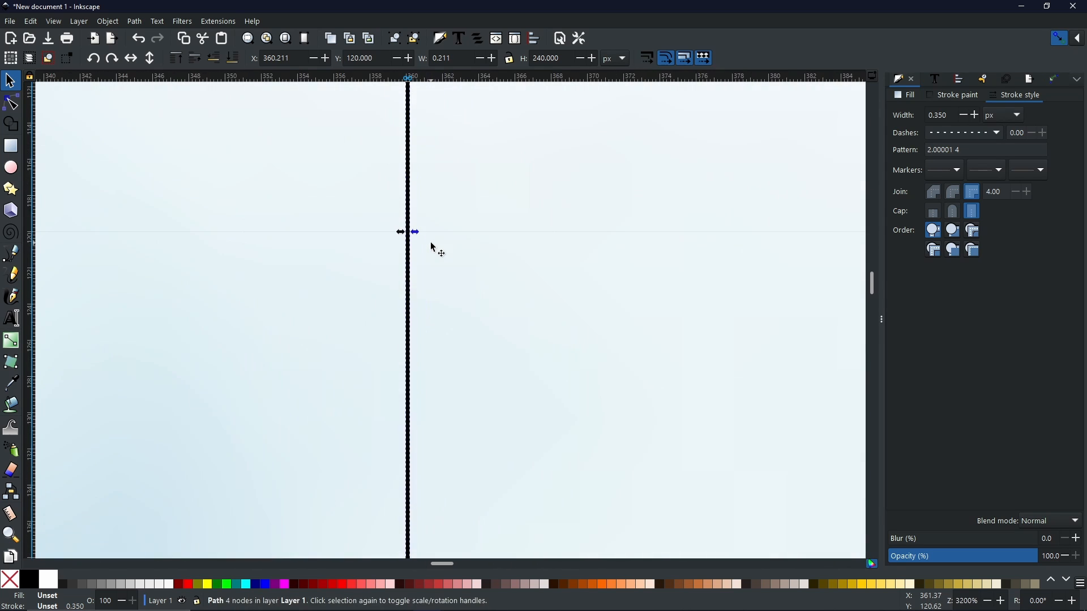
{"action": "scroll", "coordinate": [405, 234], "scroll_direction": "down", "scroll_amount": 10}
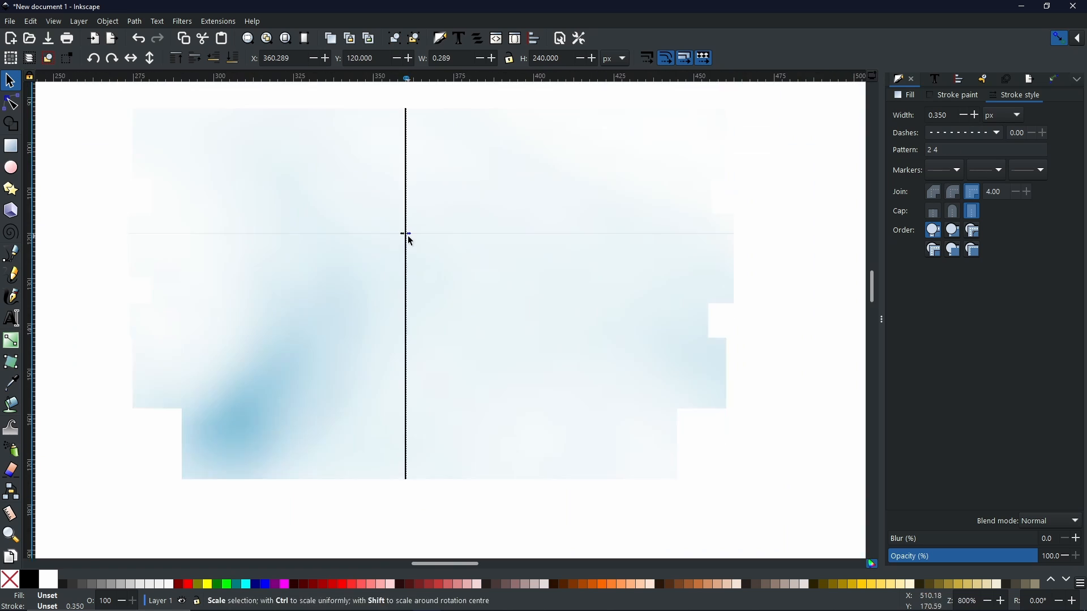
{"action": "scroll", "coordinate": [388, 226], "scroll_direction": "down", "scroll_amount": 2}
{"action": "scroll", "coordinate": [401, 235], "scroll_direction": "up", "scroll_amount": 3}
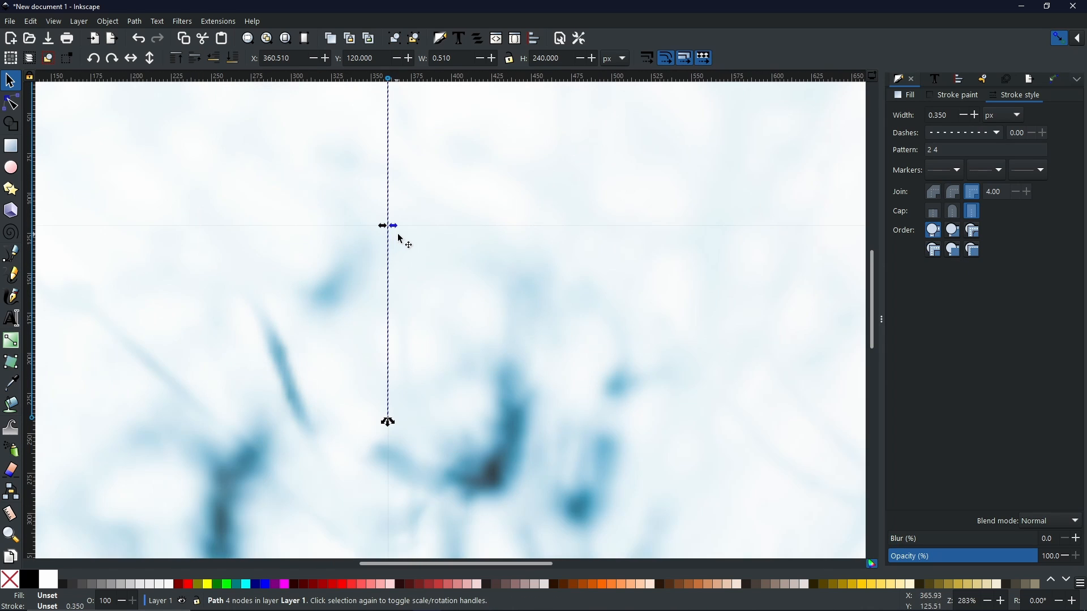
{"action": "left_click_drag", "start_coordinate": [437, 206], "coordinate": [453, 261]}
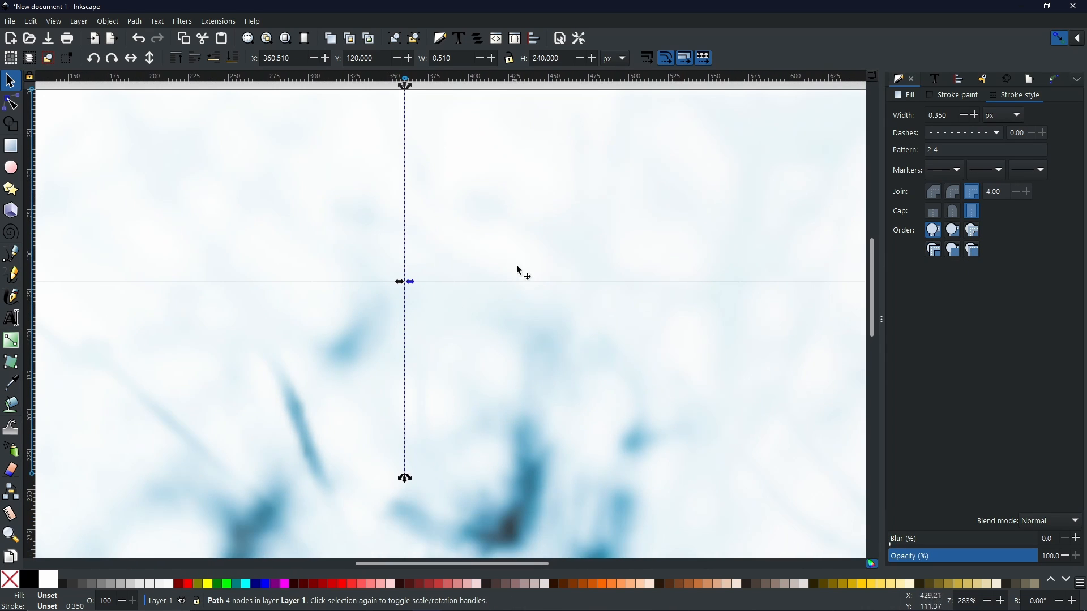
Apply a Tiling live path effect to the thin vertical line.
{"action": "left_click", "coordinate": [624, 182]}
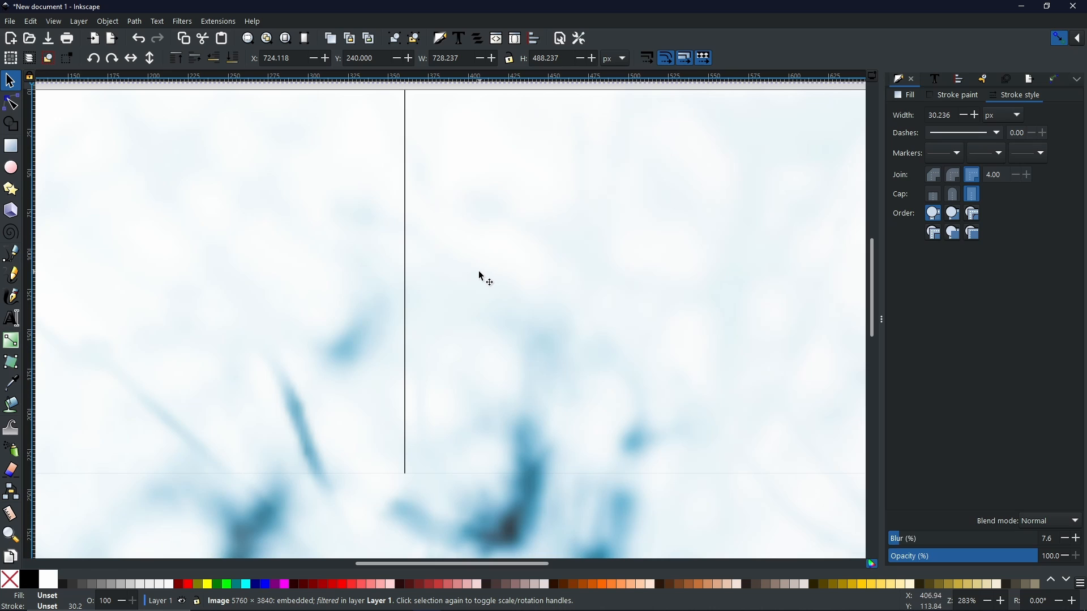
{"action": "left_click", "coordinate": [406, 220]}
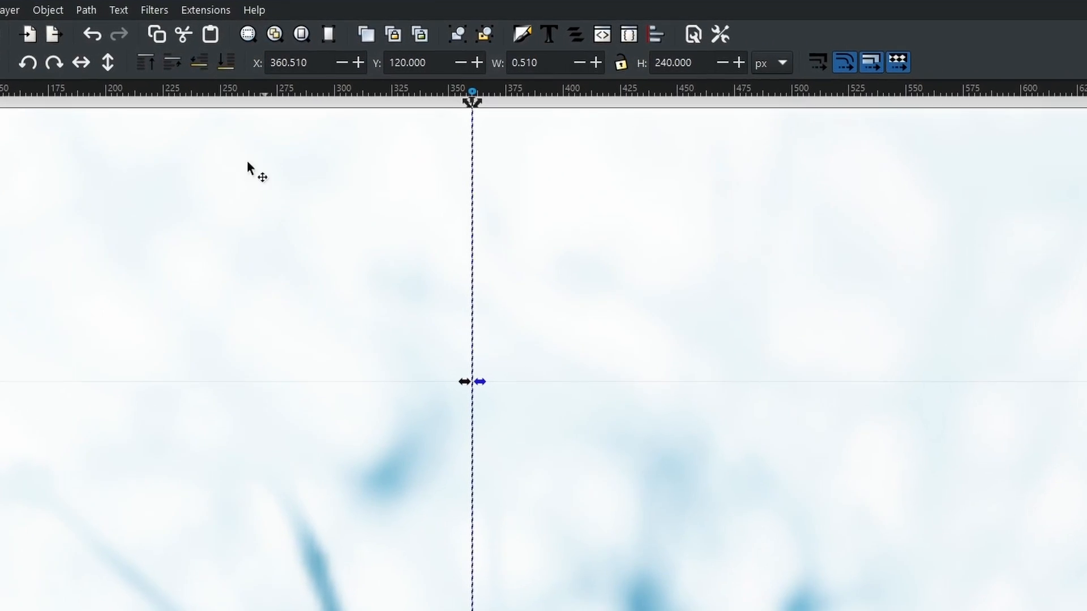
{"action": "left_click", "coordinate": [89, 10]}
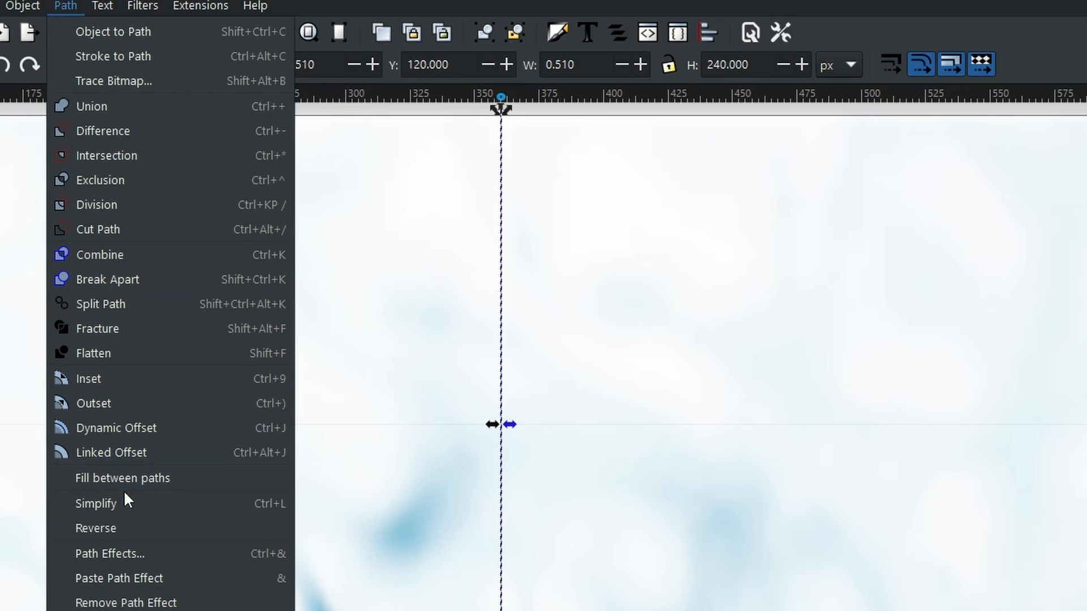
{"action": "left_click", "coordinate": [142, 560]}
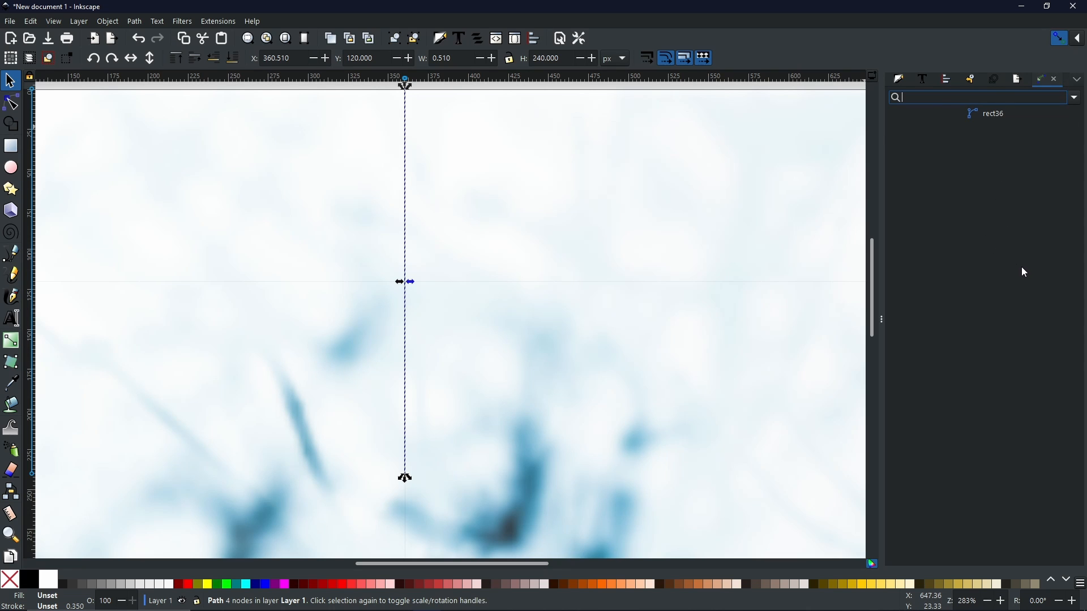
{"action": "left_click", "coordinate": [1076, 98]}
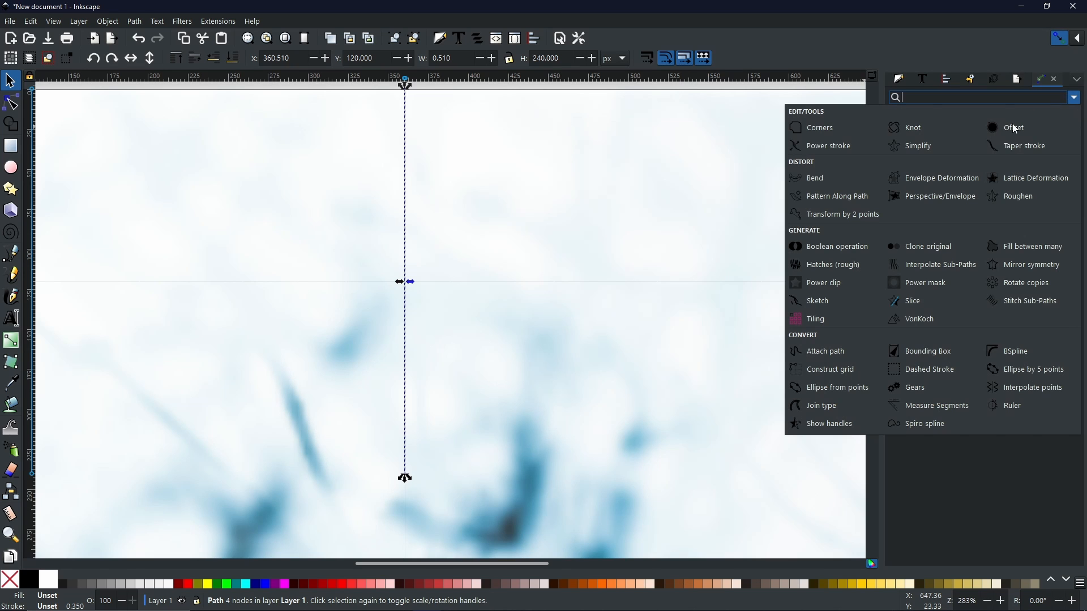
{"action": "left_click", "coordinate": [814, 318]}
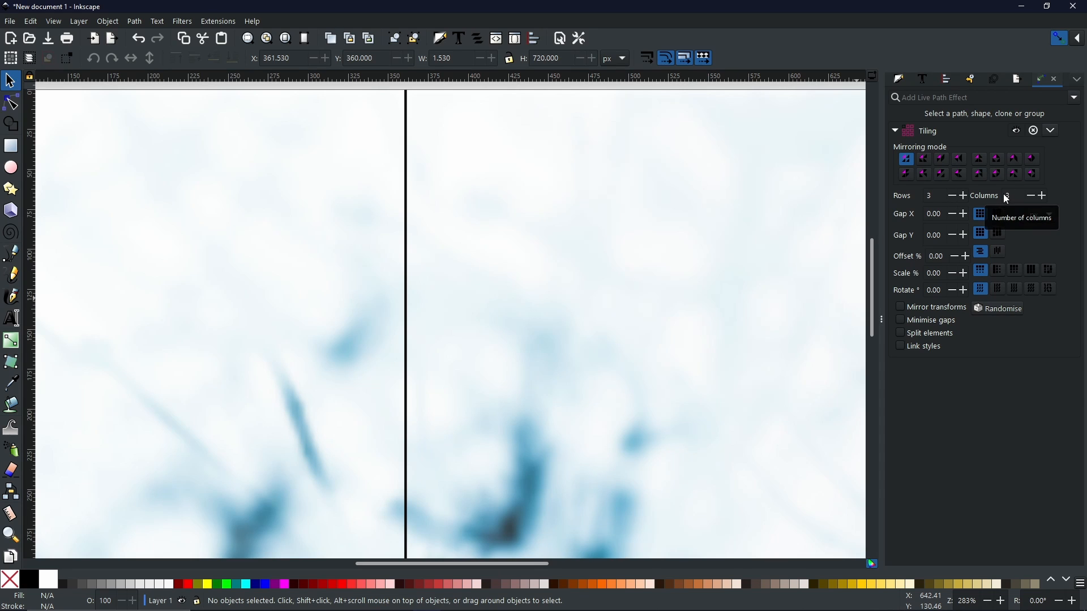
Set the tiling of the vertical line to 1 row and 60 columns.
{"action": "left_click_drag", "start_coordinate": [938, 196], "coordinate": [892, 194]}
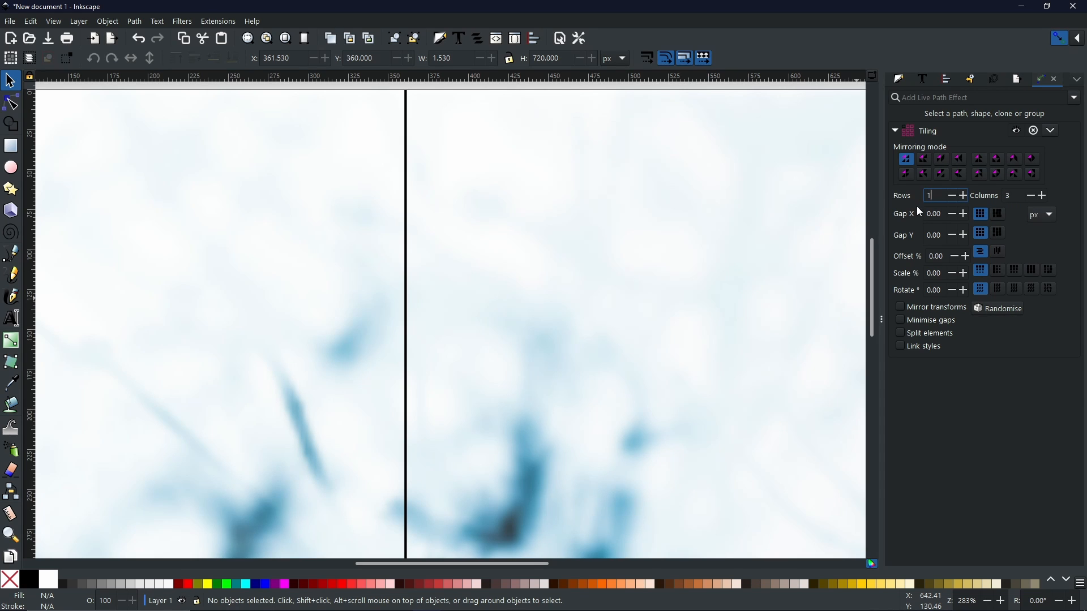
{"action": "key", "text": "Return"}
{"action": "left_click", "coordinate": [1013, 196]}
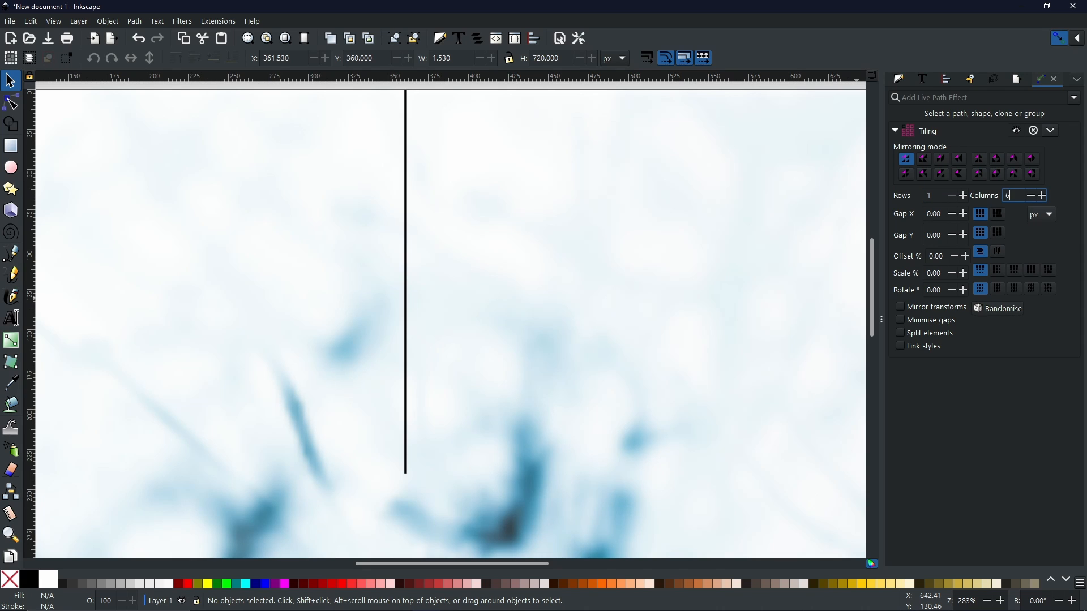
{"action": "key", "text": "Return"}
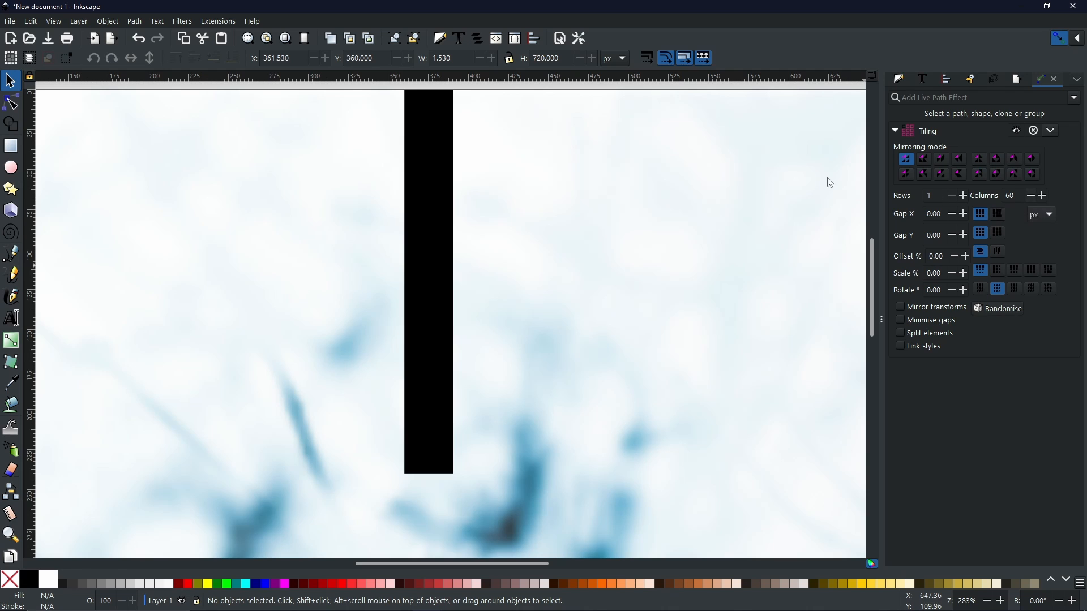
Reduce the horizontal gap between the tiles to about -0.13 px at the upper edge so that the copies stack on one line.
{"action": "left_click", "coordinate": [8, 107]}
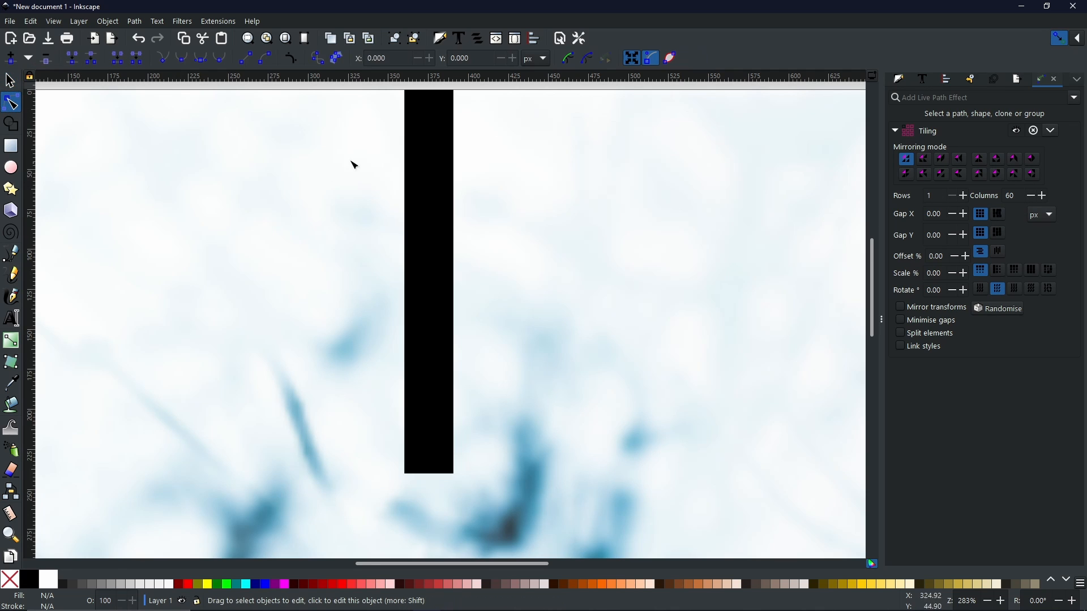
{"action": "left_click", "coordinate": [432, 124]}
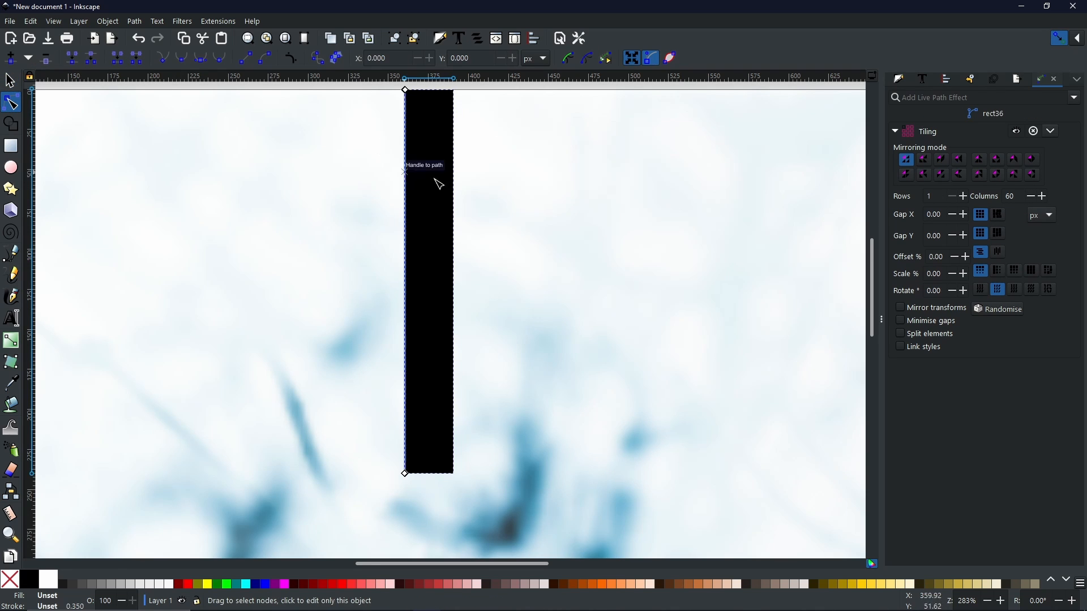
{"action": "scroll", "coordinate": [417, 103], "scroll_direction": "up", "scroll_amount": 3, "text": "ctrl"}
{"action": "scroll", "coordinate": [417, 103], "scroll_direction": "up", "scroll_amount": 6, "text": "ctrl"}
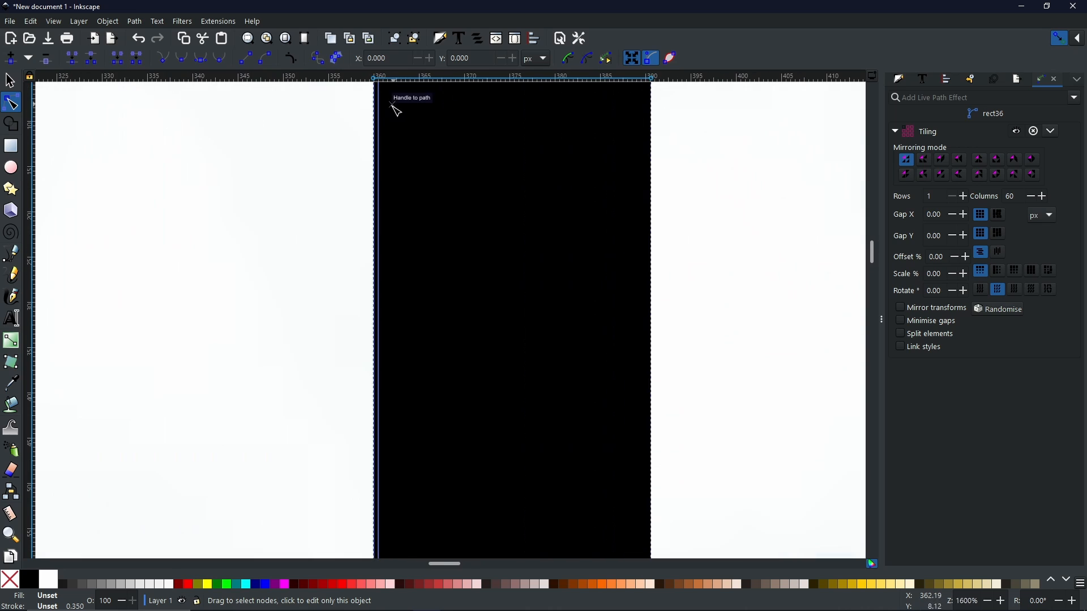
{"action": "left_click_drag", "start_coordinate": [528, 124], "coordinate": [586, 335]}
{"action": "scroll", "coordinate": [569, 320], "scroll_direction": "up", "scroll_amount": 1, "text": "ctrl"}
{"action": "scroll", "coordinate": [566, 309], "scroll_direction": "up", "scroll_amount": 3, "text": "ctrl"}
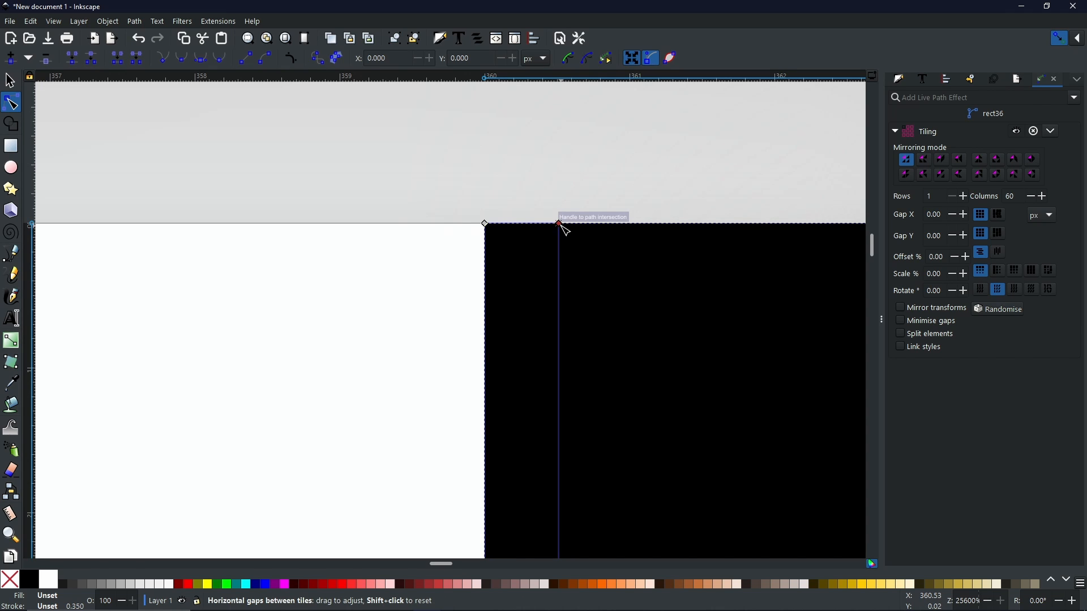
{"action": "left_click_drag", "start_coordinate": [562, 225], "coordinate": [526, 225]}
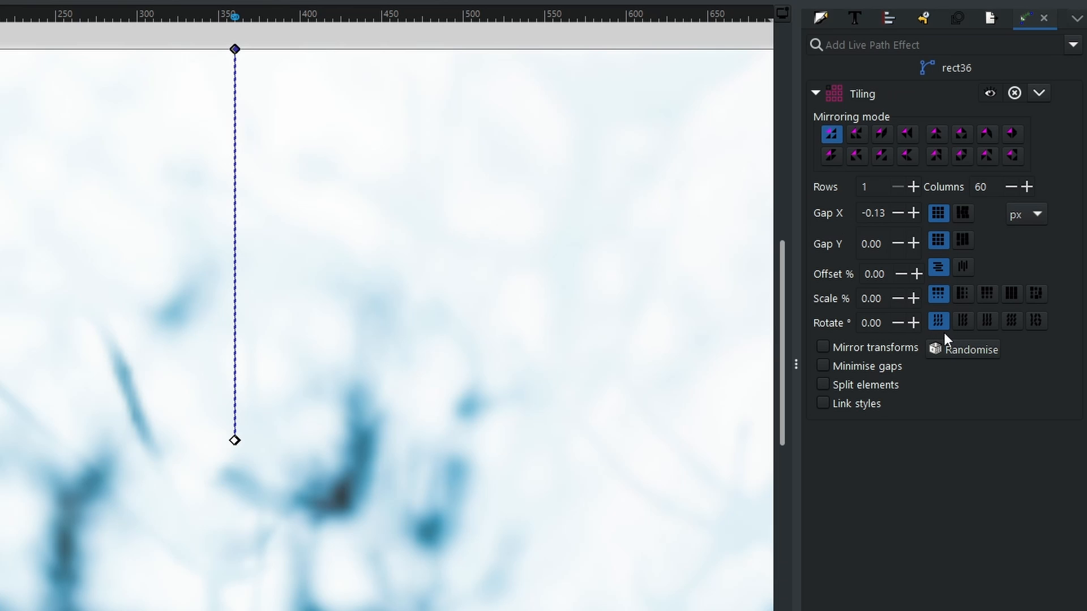
Rotate the stacked tiles progressively by 3° each to form a radial burst, and convert the result from an object to a path.
{"action": "left_click", "coordinate": [963, 321]}
{"action": "left_click_drag", "start_coordinate": [886, 323], "coordinate": [812, 319]}
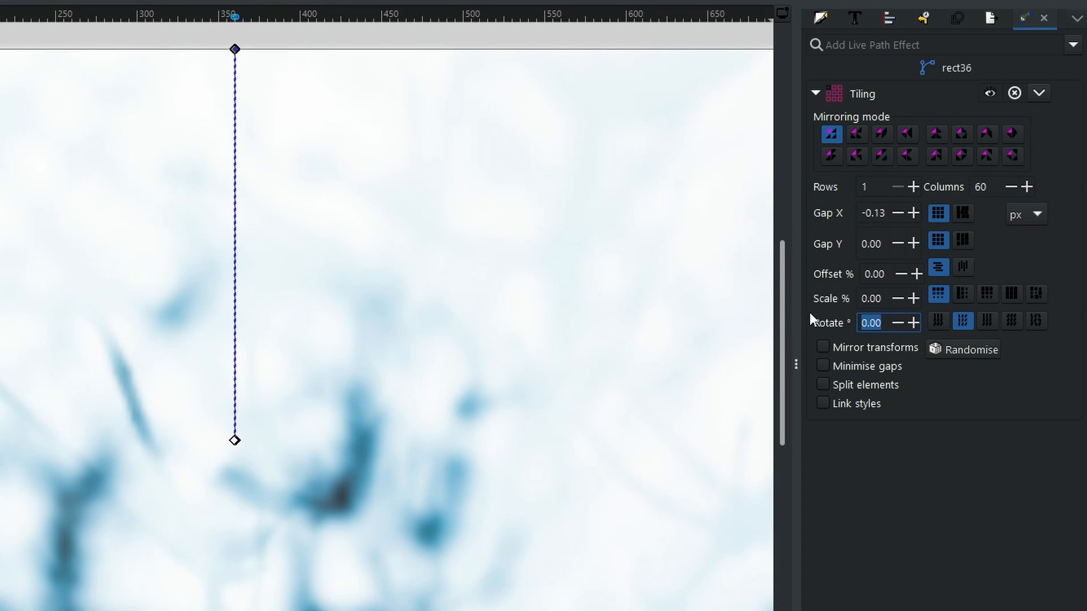
{"action": "type", "text": "3"}
{"action": "key", "text": "Return"}
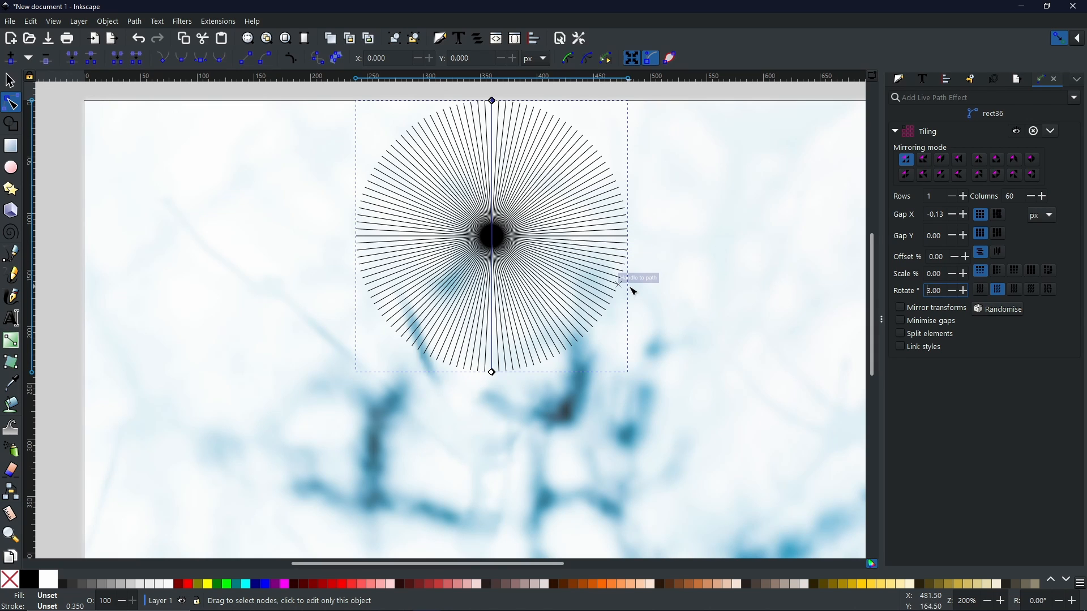
{"action": "left_click", "coordinate": [135, 25]}
{"action": "left_click", "coordinate": [165, 35]}
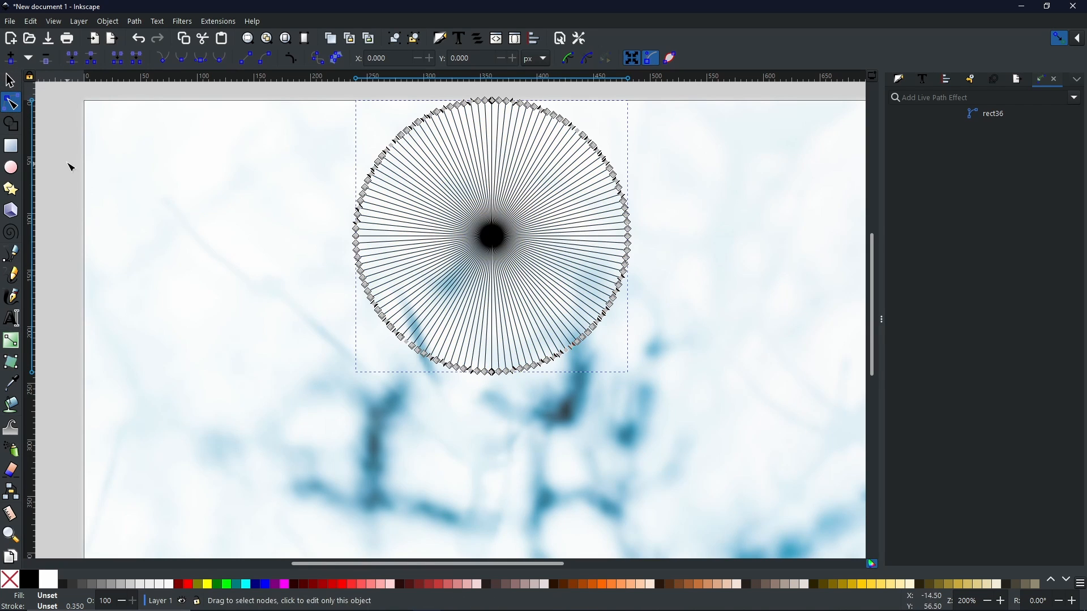
Draw a black circle with an 80 px radius beside the radial burst and move it over the burst's centre.
{"action": "left_click", "coordinate": [13, 168]}
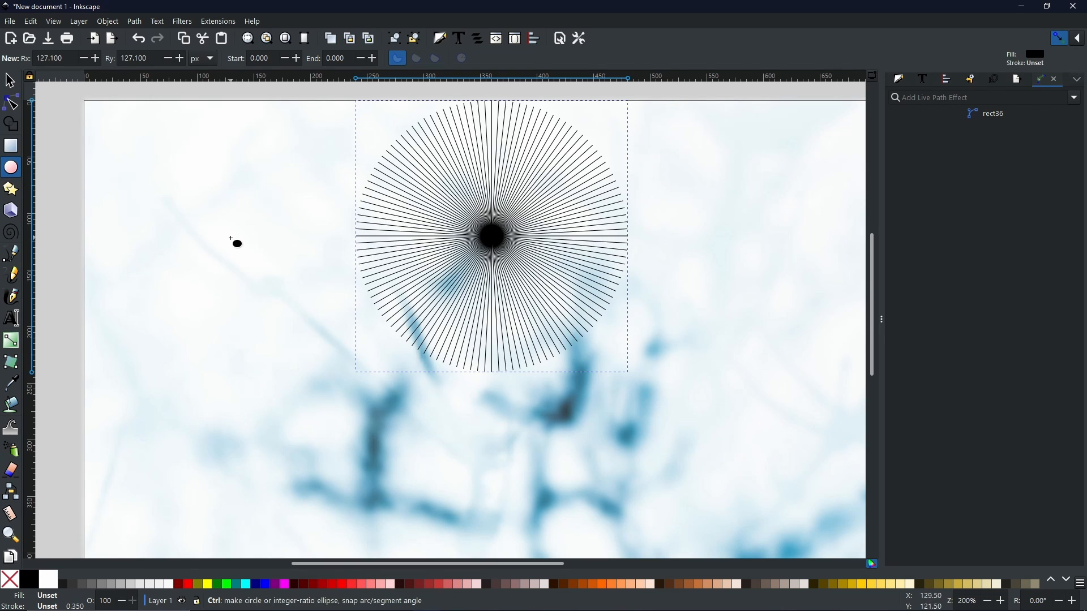
{"action": "left_click_drag", "start_coordinate": [231, 236], "coordinate": [342, 333]}
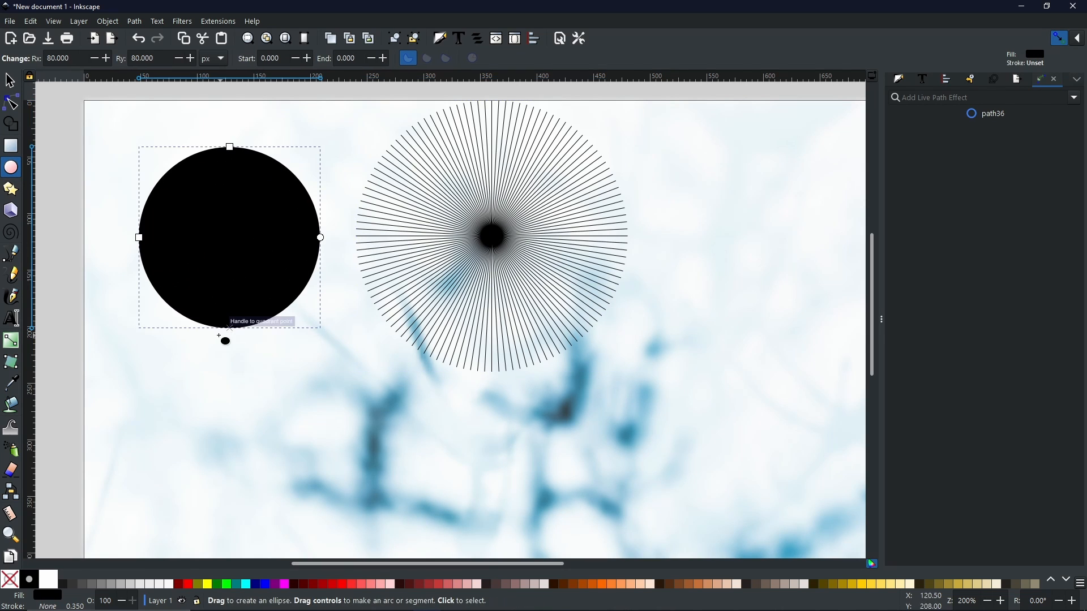
{"action": "left_click", "coordinate": [8, 81]}
{"action": "left_click_drag", "start_coordinate": [240, 244], "coordinate": [505, 242]}
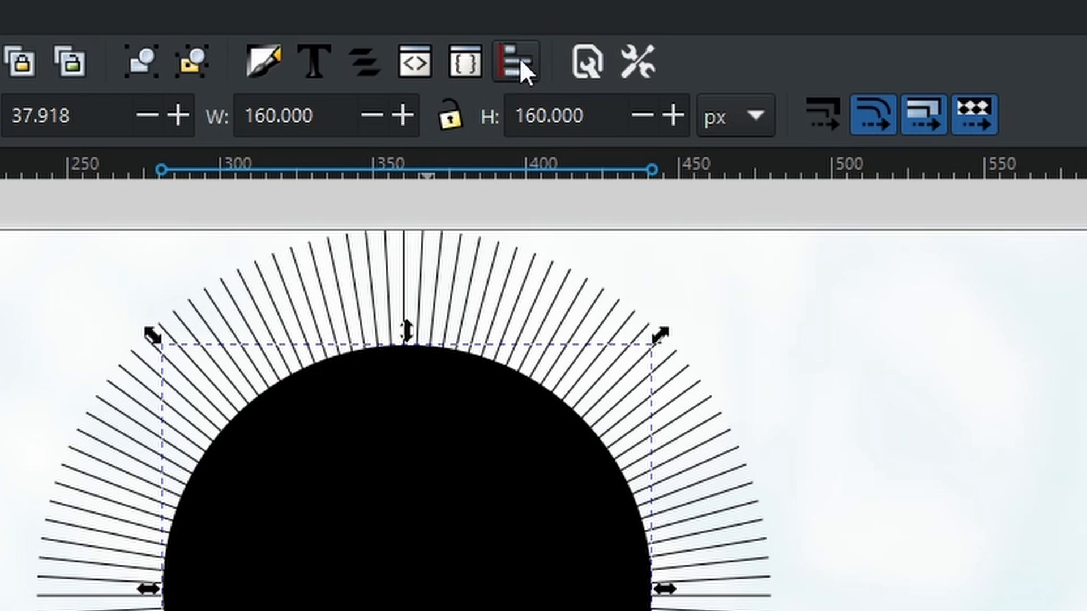
Centre the black circle horizontally and vertically on the radial burst, aligning relative to the last selected object.
{"action": "left_click", "coordinate": [520, 60]}
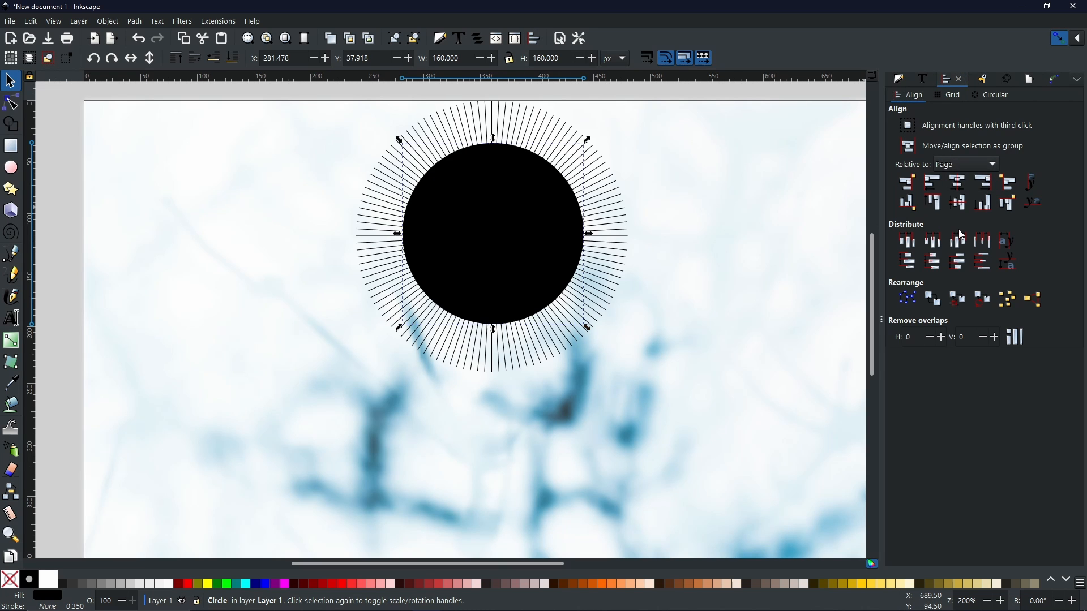
{"action": "left_click", "coordinate": [963, 165]}
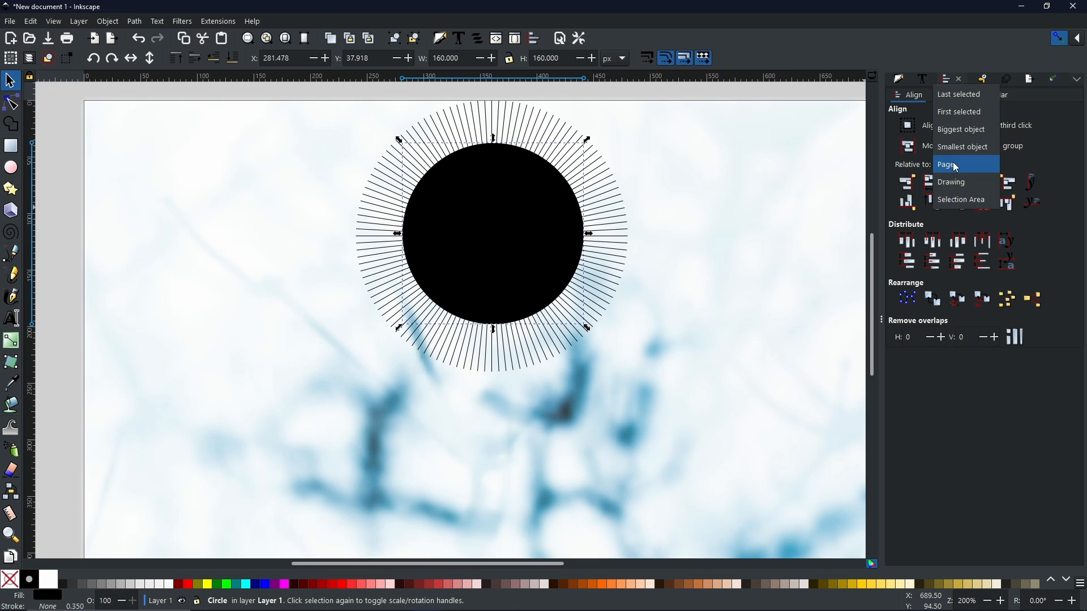
{"action": "left_click", "coordinate": [960, 94]}
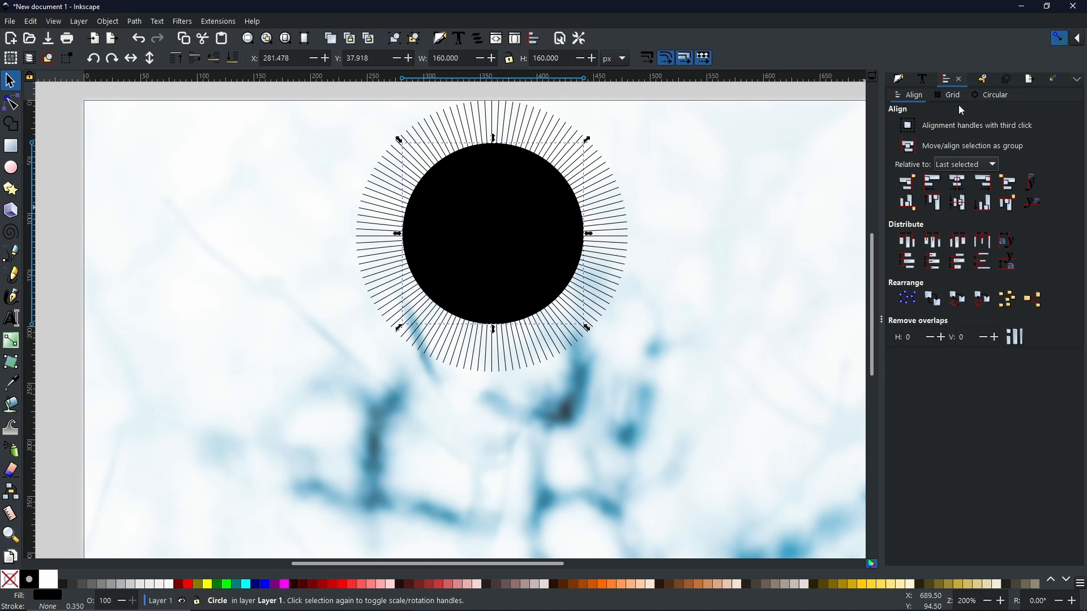
{"action": "left_click", "coordinate": [611, 182], "text": "shift"}
{"action": "left_click", "coordinate": [957, 182]}
{"action": "left_click", "coordinate": [957, 203]}
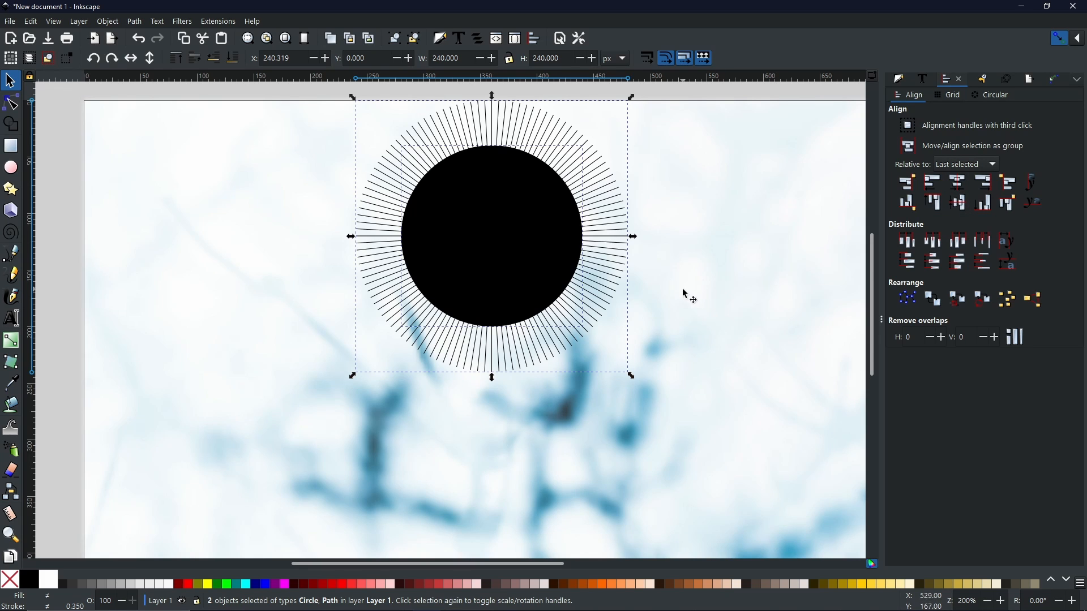
{"action": "left_click", "coordinate": [718, 154]}
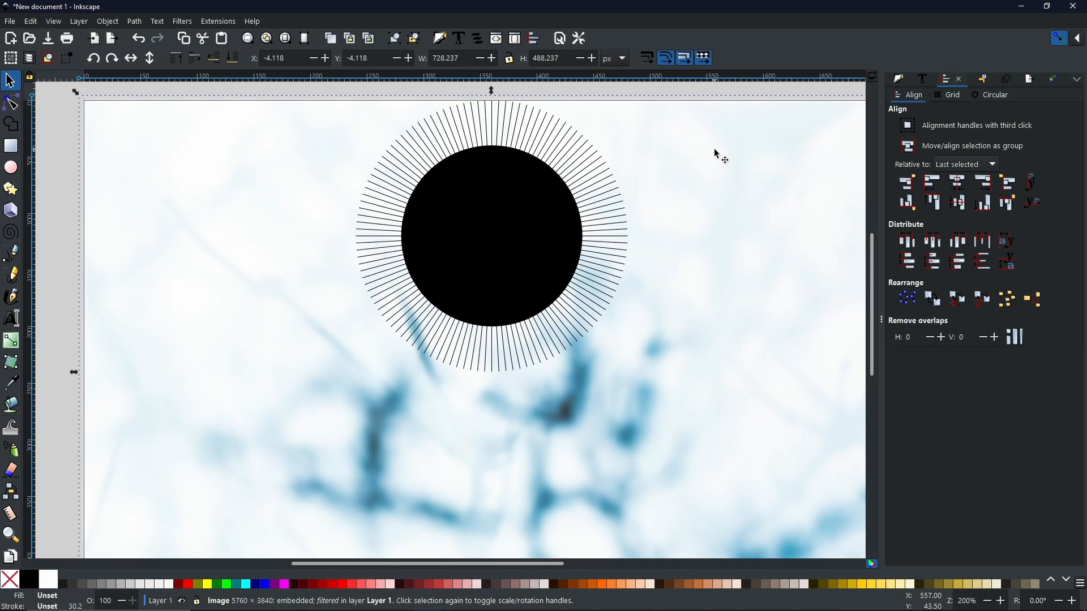
Enlarge the black circle proportionally about its centre to 175 px wide and tall.
{"action": "left_click", "coordinate": [489, 229]}
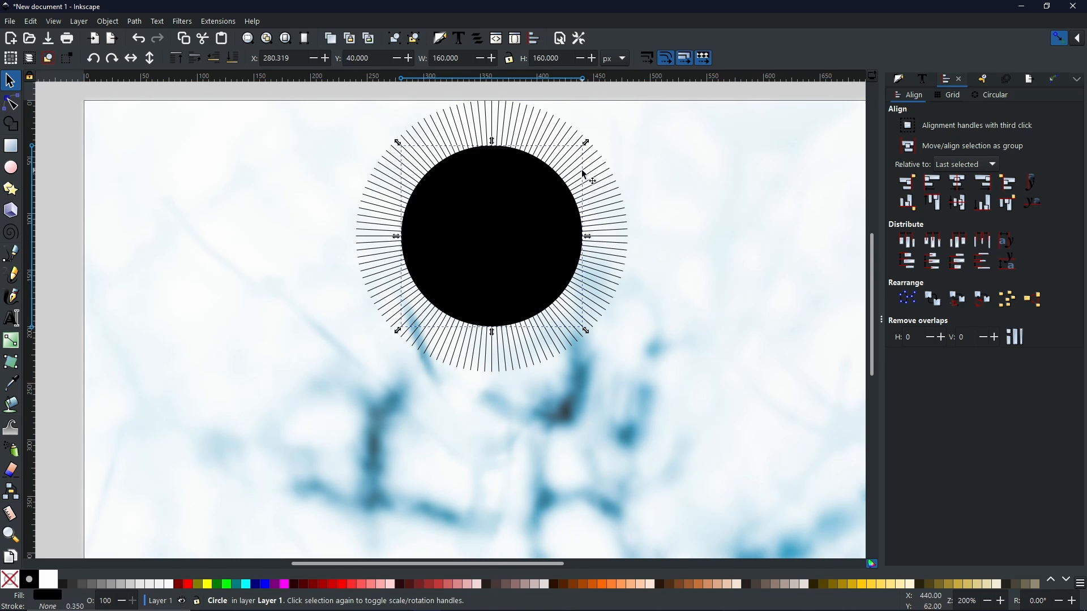
{"action": "left_click", "coordinate": [585, 142], "text": "ctrl+shift"}
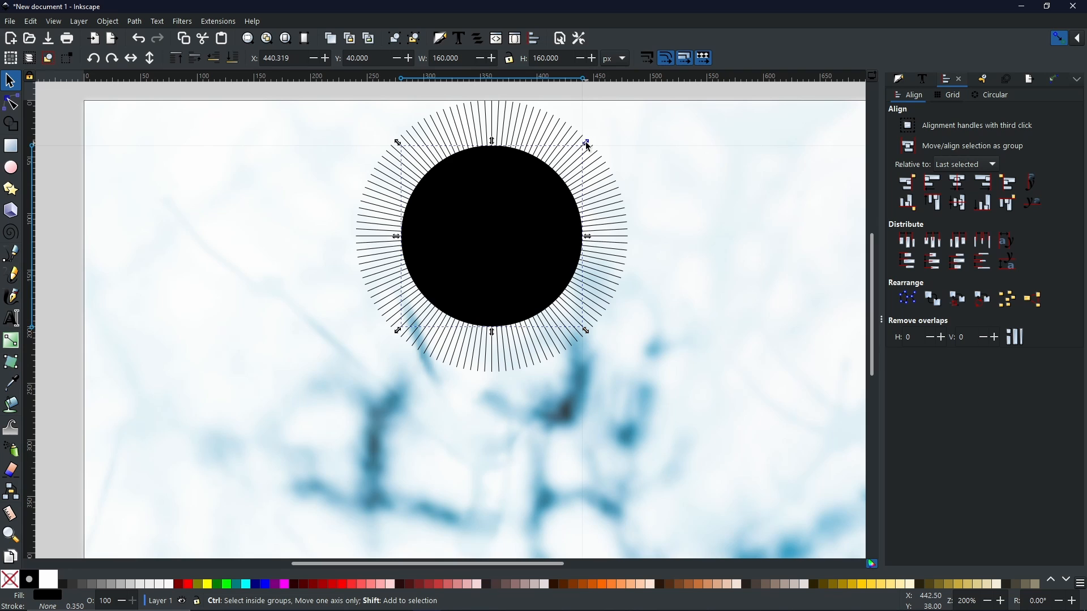
{"action": "left_click_drag", "start_coordinate": [588, 146], "coordinate": [614, 139]}
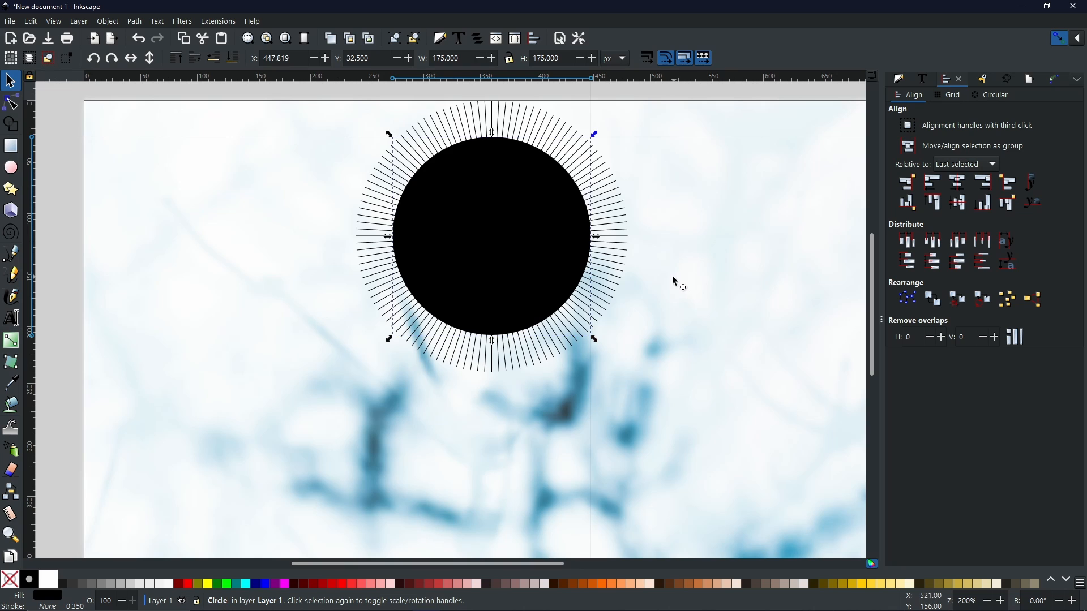
Subtract the black circle from the radial burst with Difference to leave a ring of short radial lines.
{"action": "left_click", "coordinate": [617, 185], "text": "shift"}
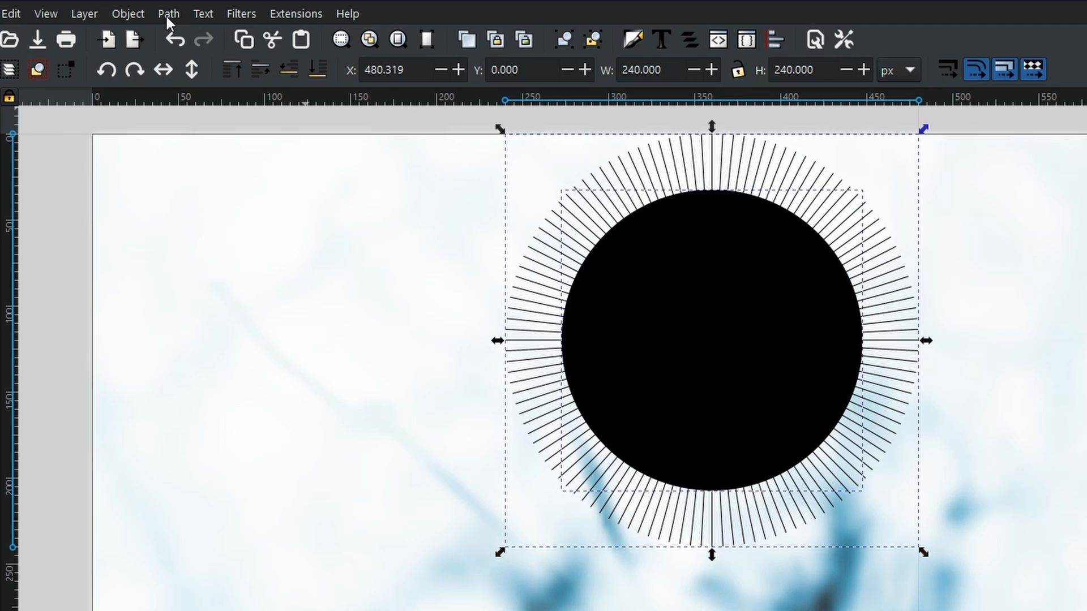
{"action": "left_click", "coordinate": [166, 16]}
{"action": "left_click", "coordinate": [220, 135]}
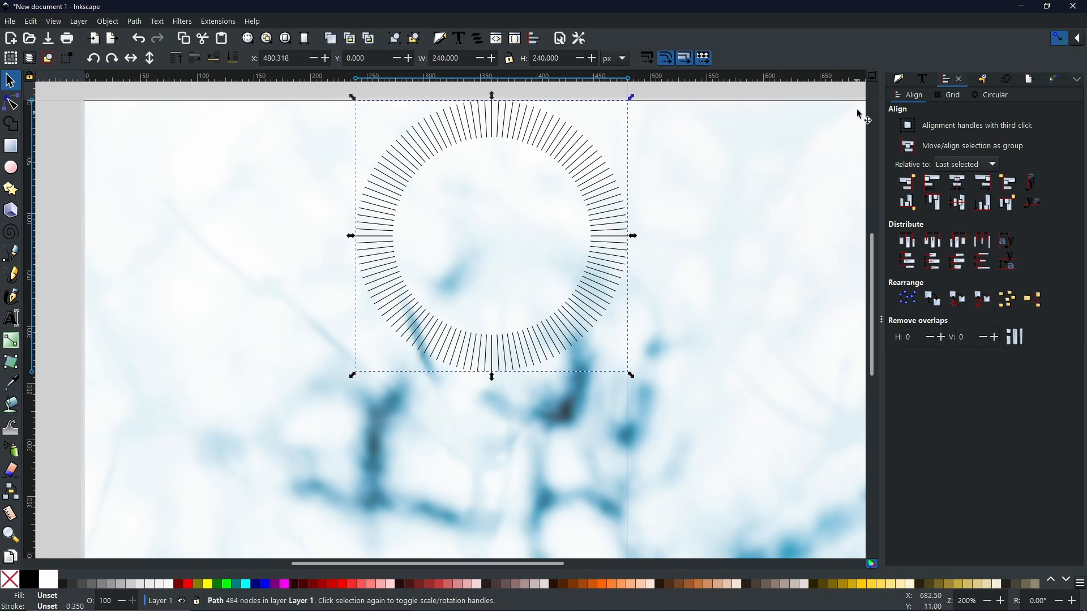
Fill the ring of lines with a black-to-transparent radial gradient and set the black stop's offset to about 0.73, at the inner edge.
{"action": "left_click", "coordinate": [903, 80]}
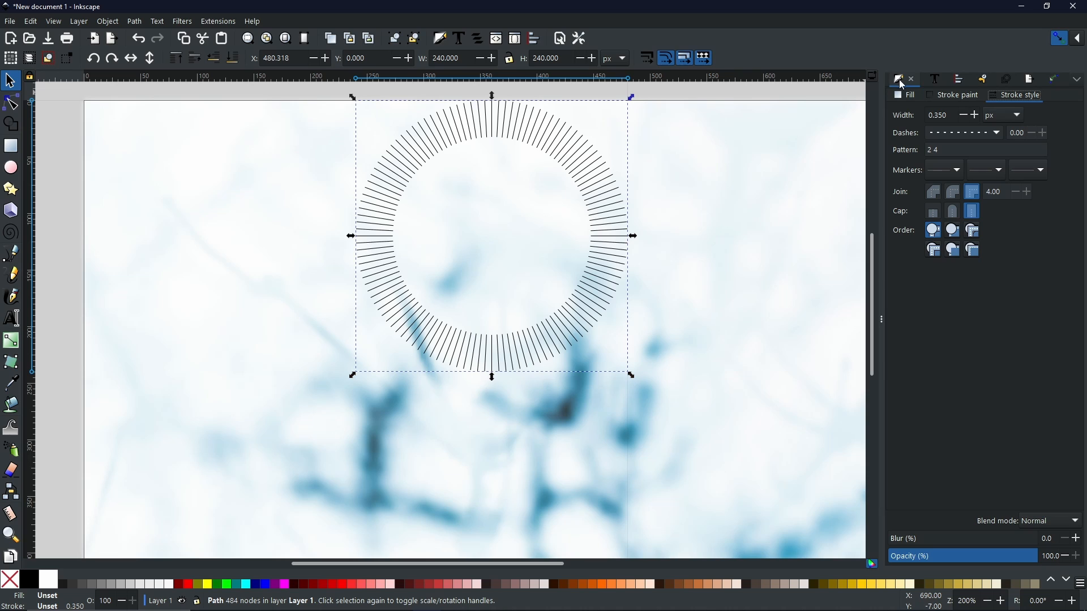
{"action": "left_click", "coordinate": [907, 96]}
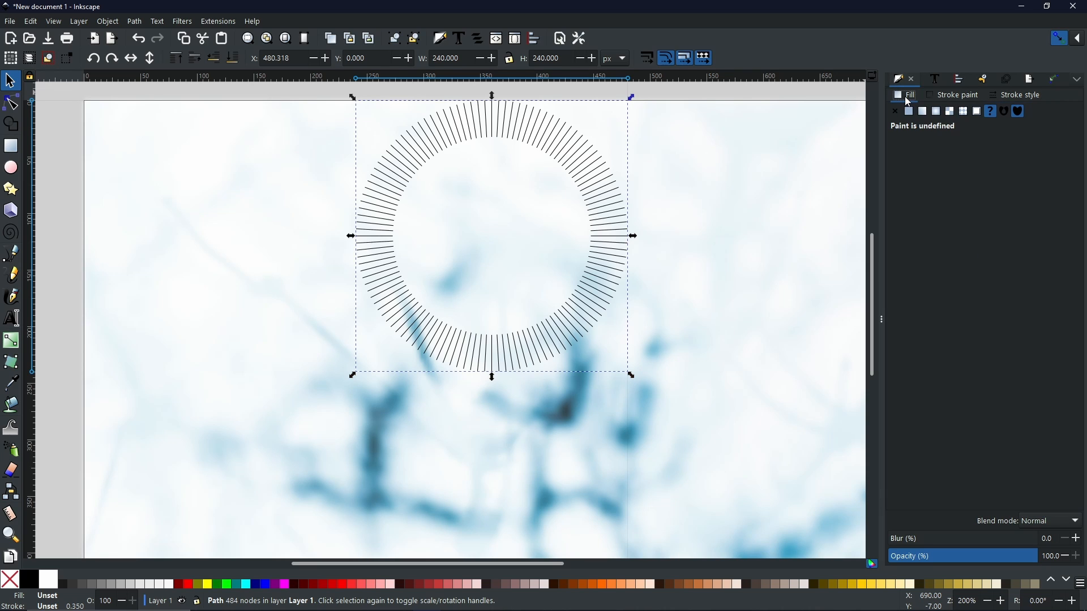
{"action": "left_click", "coordinate": [937, 114]}
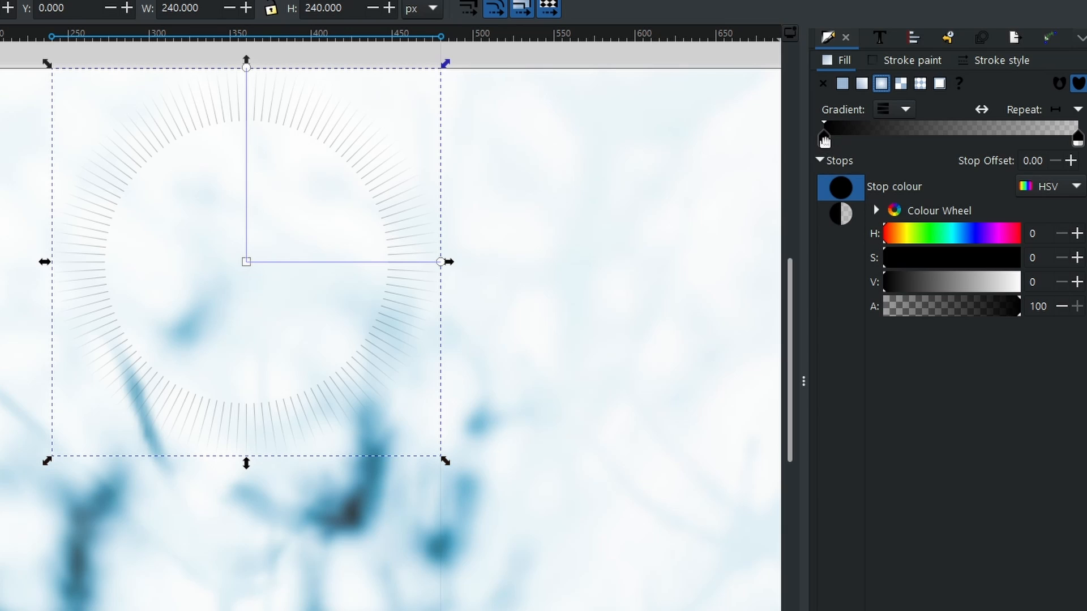
{"action": "left_click_drag", "start_coordinate": [825, 141], "coordinate": [969, 149]}
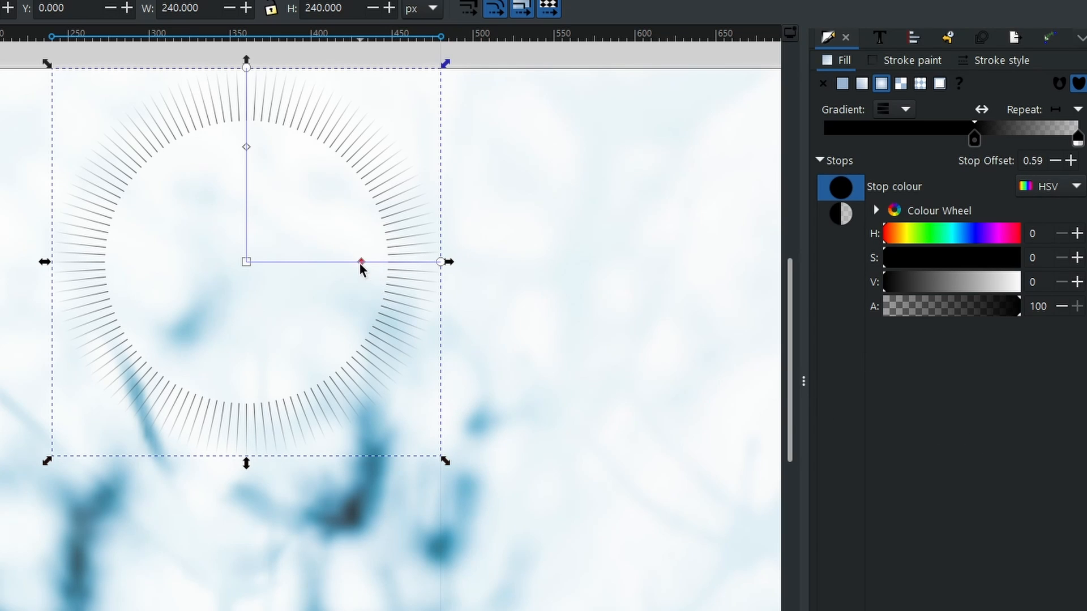
{"action": "left_click_drag", "start_coordinate": [360, 262], "coordinate": [387, 263]}
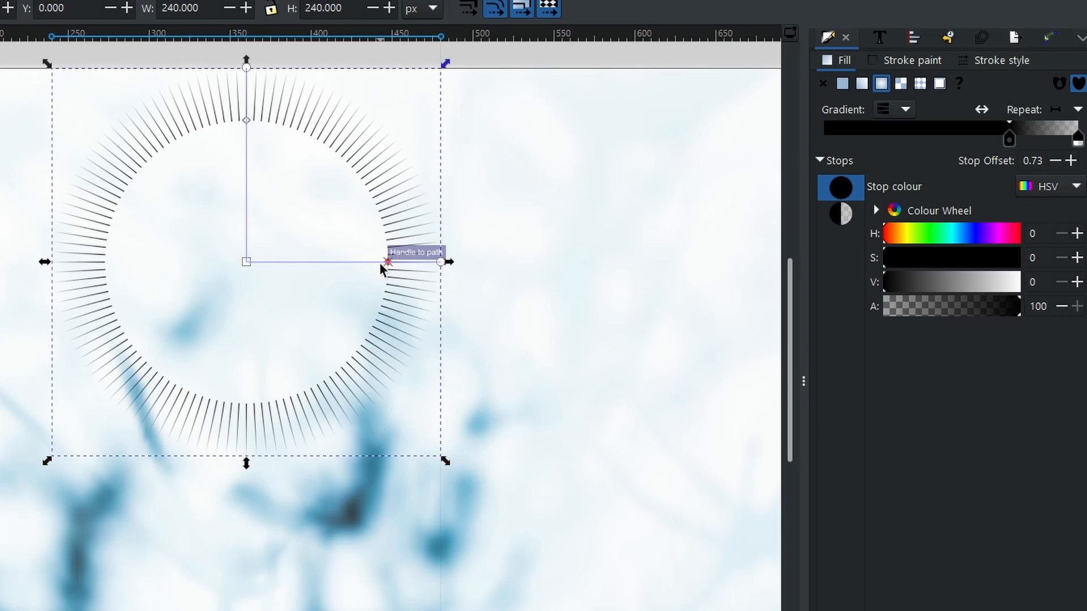
Set the ring gradient's black stop to offset 0.63 and its transparent stop to 1.00 at the outer edge.
{"action": "left_click_drag", "start_coordinate": [374, 264], "coordinate": [368, 265]}
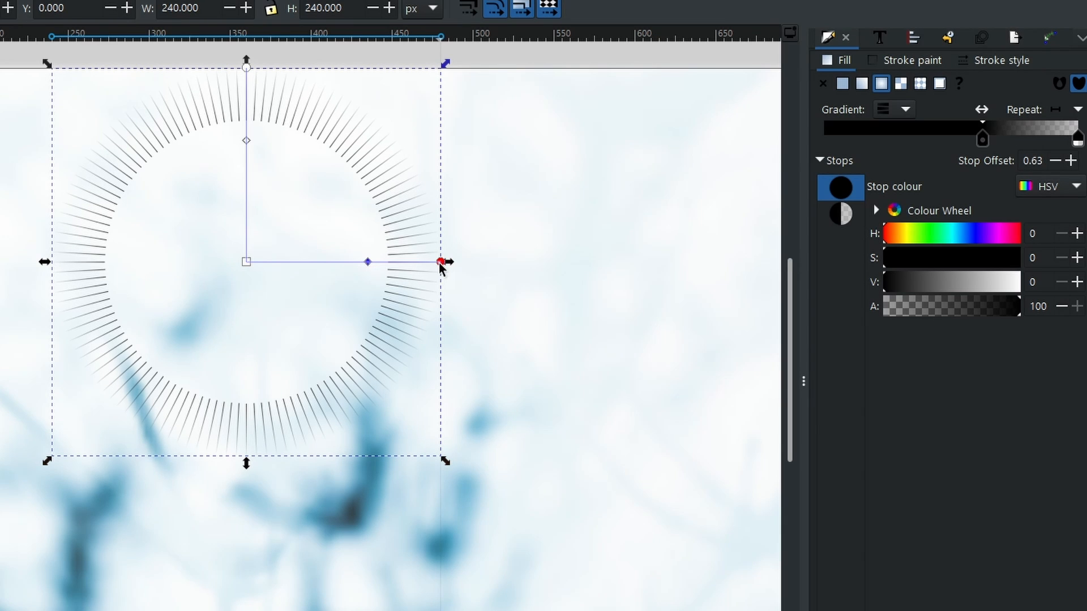
{"action": "mouse_move", "coordinate": [441, 266]}
{"action": "left_mouse_down"}
{"action": "mouse_move", "coordinate": [416, 267]}
{"action": "mouse_move", "coordinate": [441, 263]}
{"action": "left_mouse_up"}
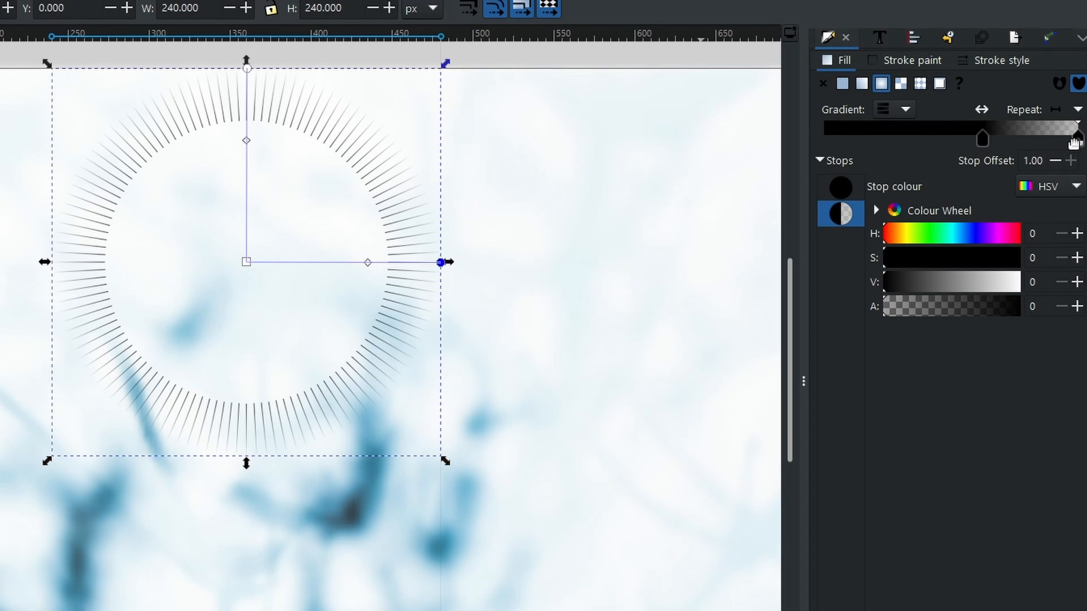
{"action": "mouse_move", "coordinate": [1079, 139]}
{"action": "left_mouse_down"}
{"action": "mouse_move", "coordinate": [1025, 138]}
{"action": "mouse_move", "coordinate": [1075, 139]}
{"action": "left_mouse_up"}
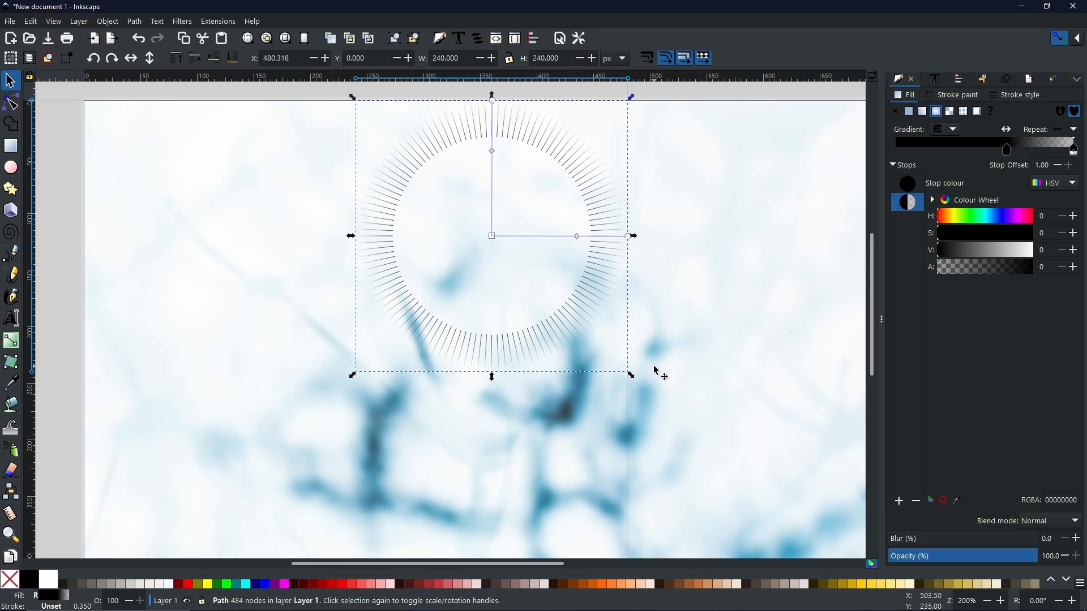
Duplicate the ring of lines and shrink the copy proportionally about its centre to about 173 px, inside the original.
{"action": "right_click", "coordinate": [528, 127]}
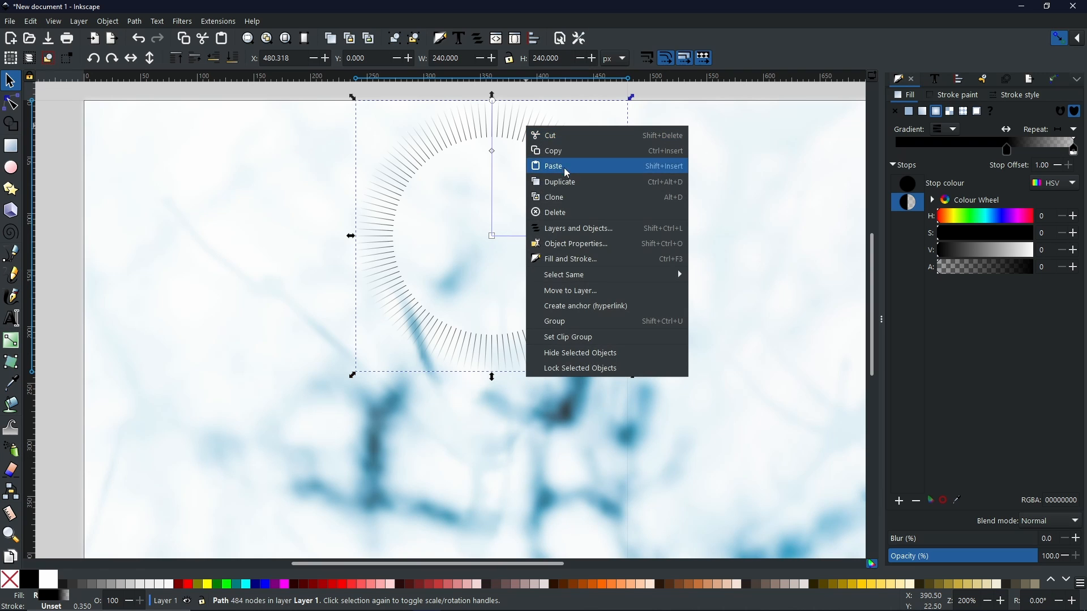
{"action": "left_click", "coordinate": [557, 182]}
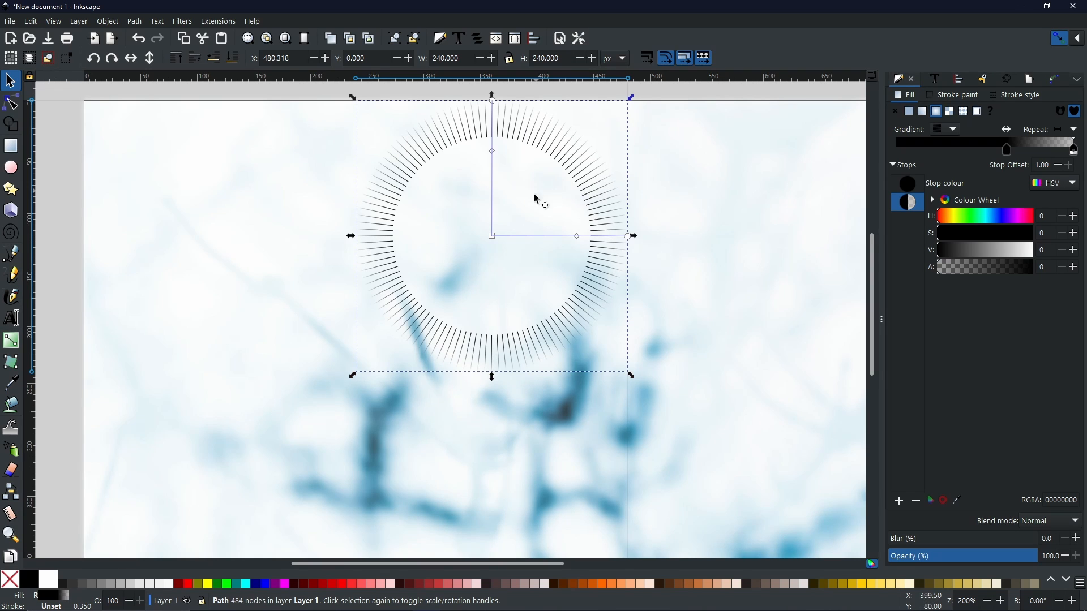
{"action": "left_click_drag", "start_coordinate": [630, 97], "coordinate": [600, 134]}
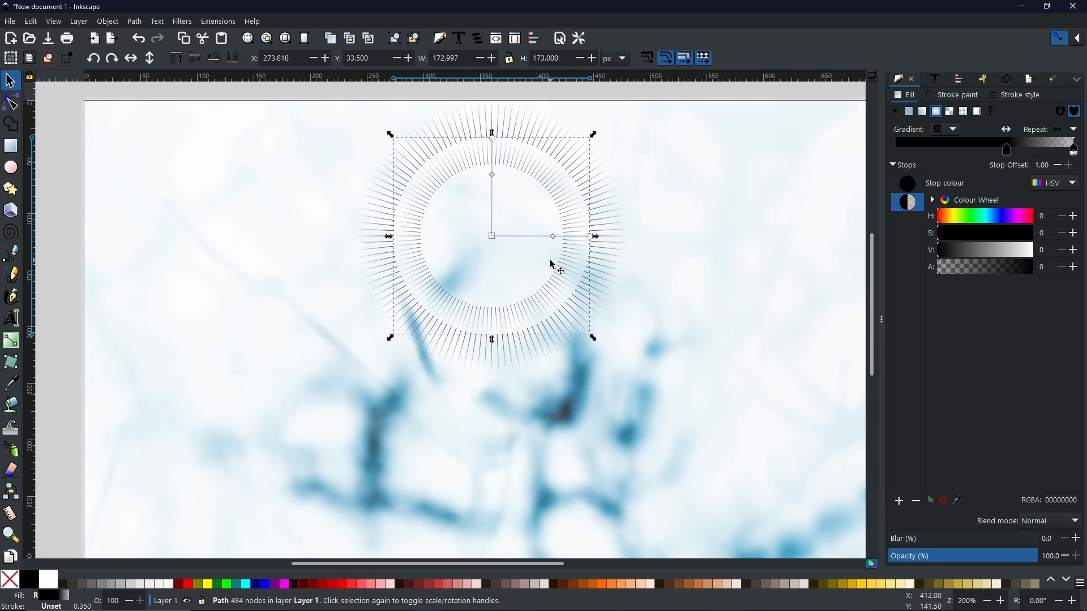
Reverse the inner ring's gradient with its transparent stop at offset 0.89, and shrink the ring about its centre to about 140 px.
{"action": "left_click", "coordinate": [1007, 130]}
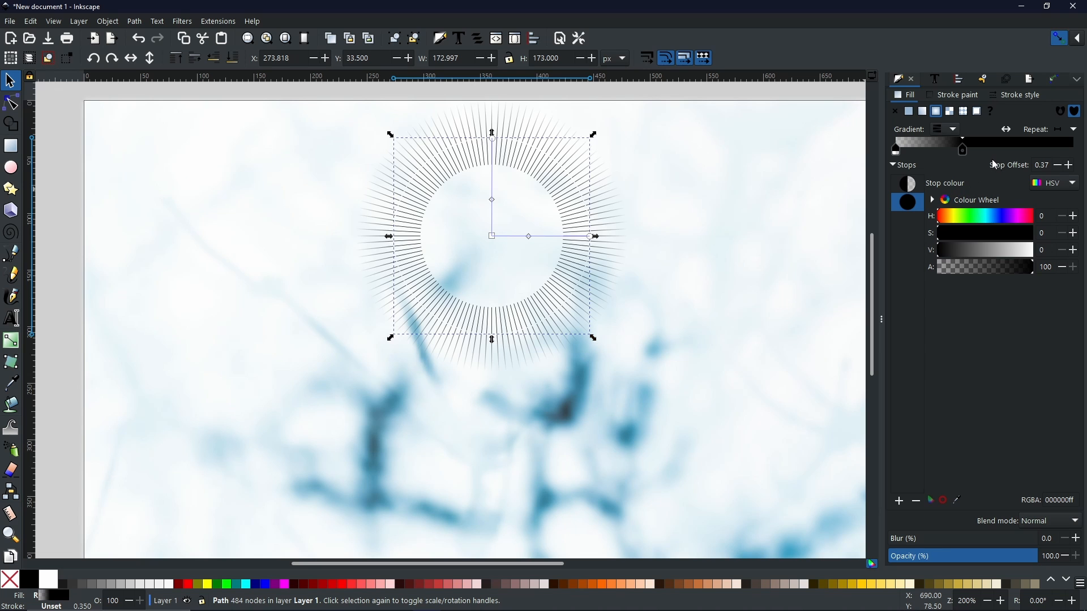
{"action": "left_click_drag", "start_coordinate": [965, 151], "coordinate": [1062, 154]}
{"action": "left_click_drag", "start_coordinate": [896, 150], "coordinate": [1054, 156]}
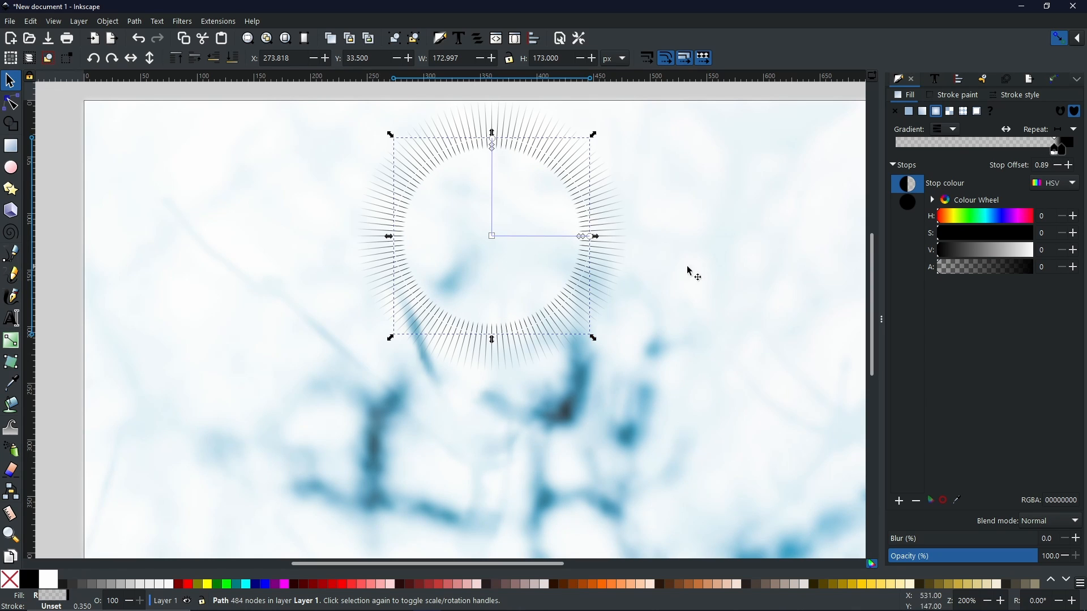
{"action": "scroll", "coordinate": [652, 222], "scroll_direction": "down", "scroll_amount": 1}
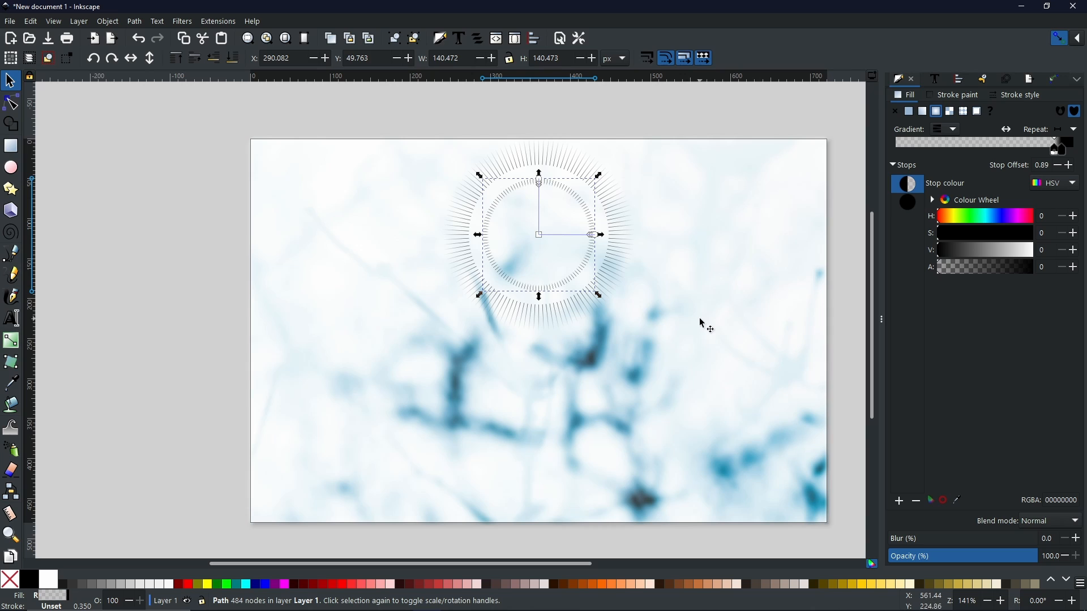
{"action": "key", "text": "ctrl"}
{"action": "scroll", "coordinate": [730, 373], "scroll_direction": "down", "scroll_amount": 1}
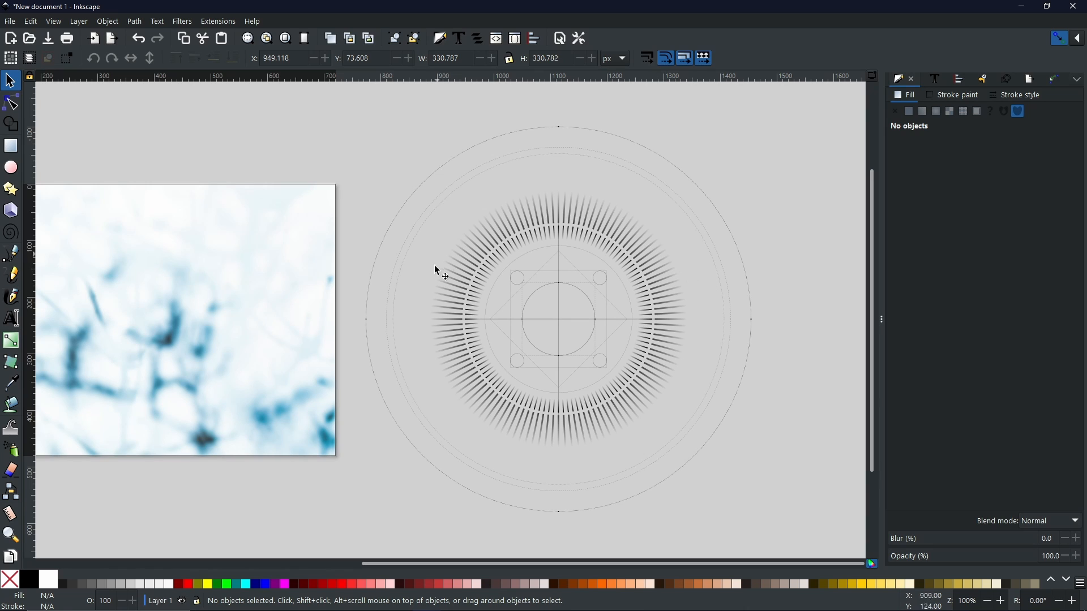
Examine the separate circles and line rings that make up the finished circular graphic by selecting them individually.
{"action": "left_click", "coordinate": [714, 254]}
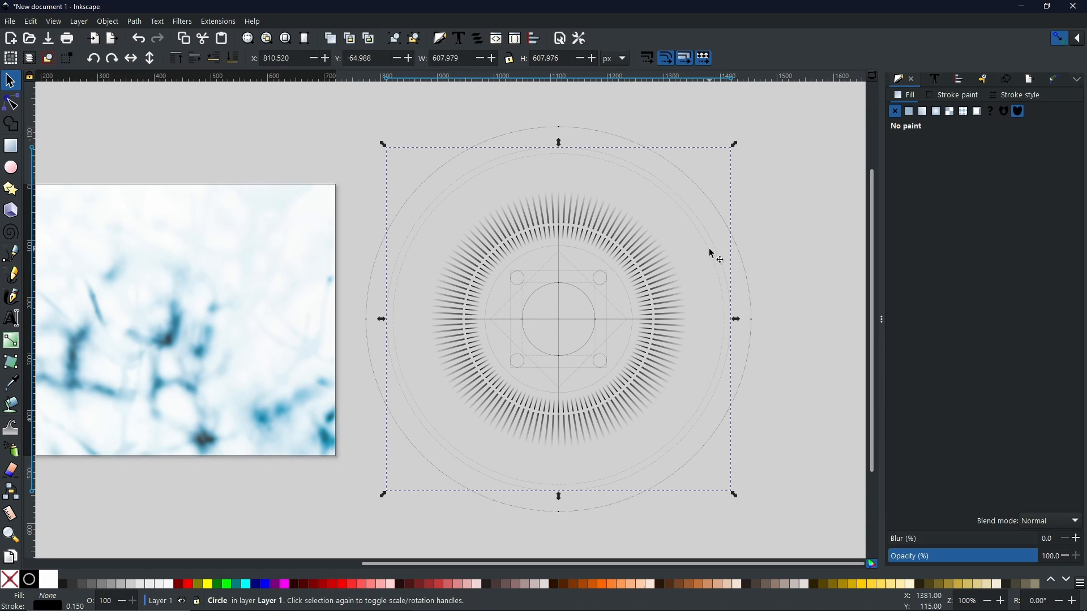
{"action": "left_click", "coordinate": [651, 273]}
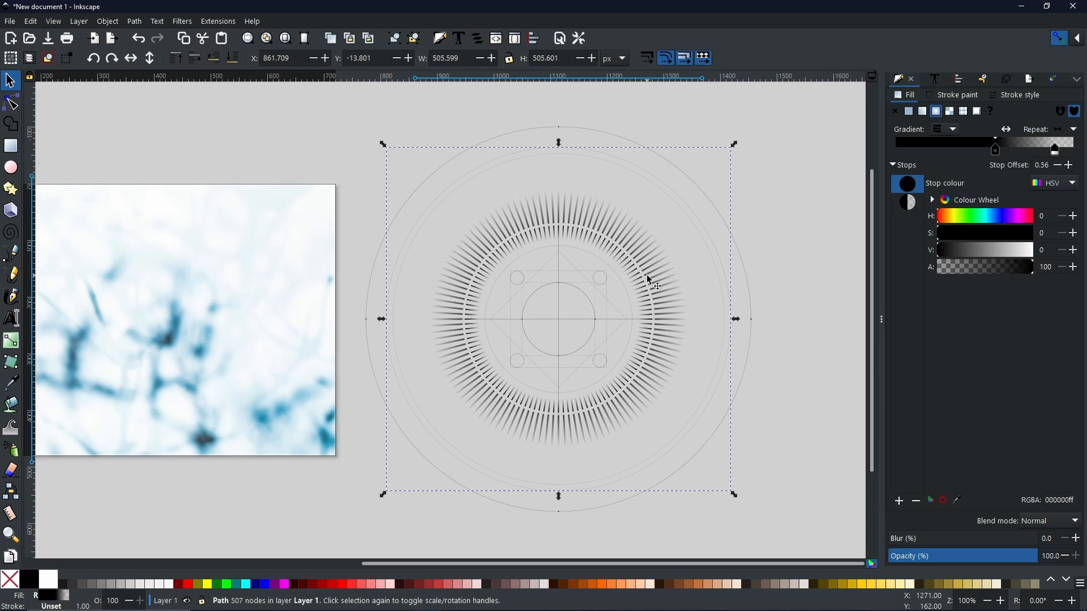
{"action": "left_click", "coordinate": [608, 287]}
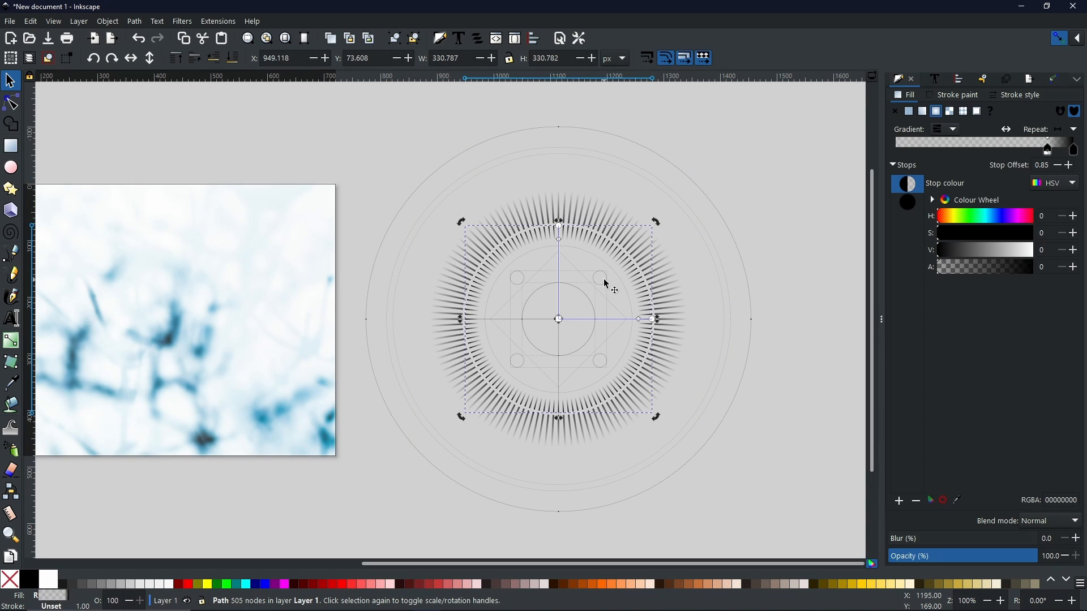
{"action": "left_click", "coordinate": [517, 281]}
{"action": "left_click", "coordinate": [600, 281]}
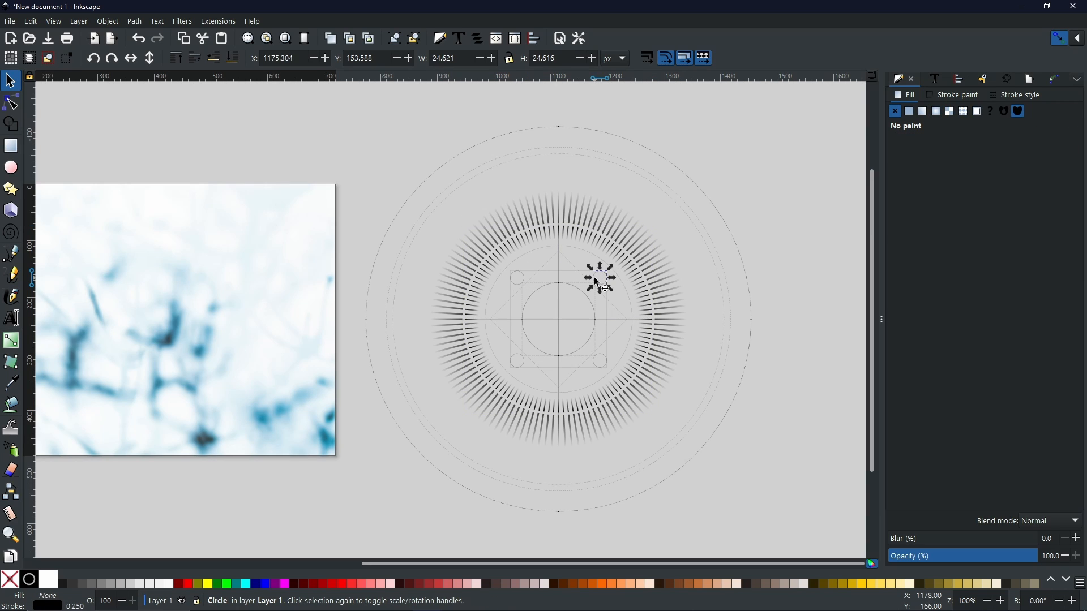
{"action": "left_click", "coordinate": [598, 361]}
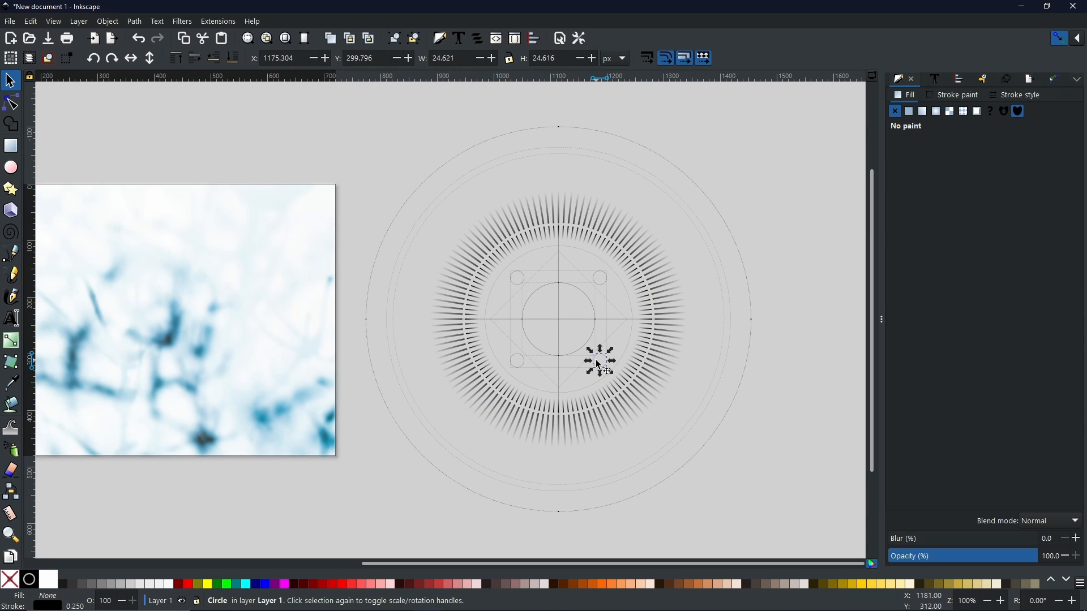
{"action": "left_click", "coordinate": [761, 217]}
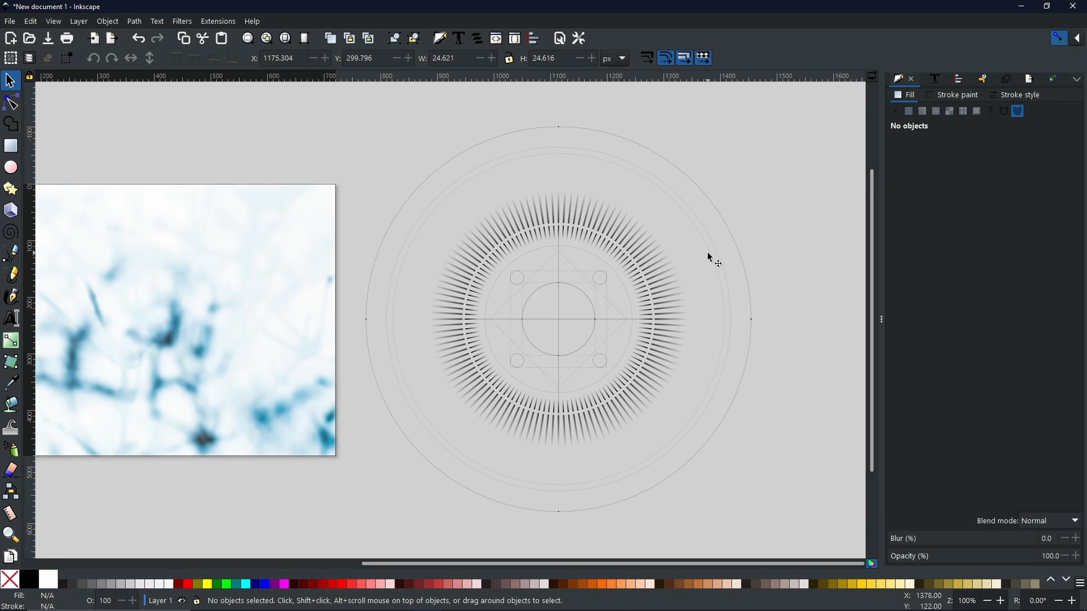
Select the three large outer circles, set the export area to the selection, and move them about 878 px right of the graphic.
{"action": "key", "text": "alt"}
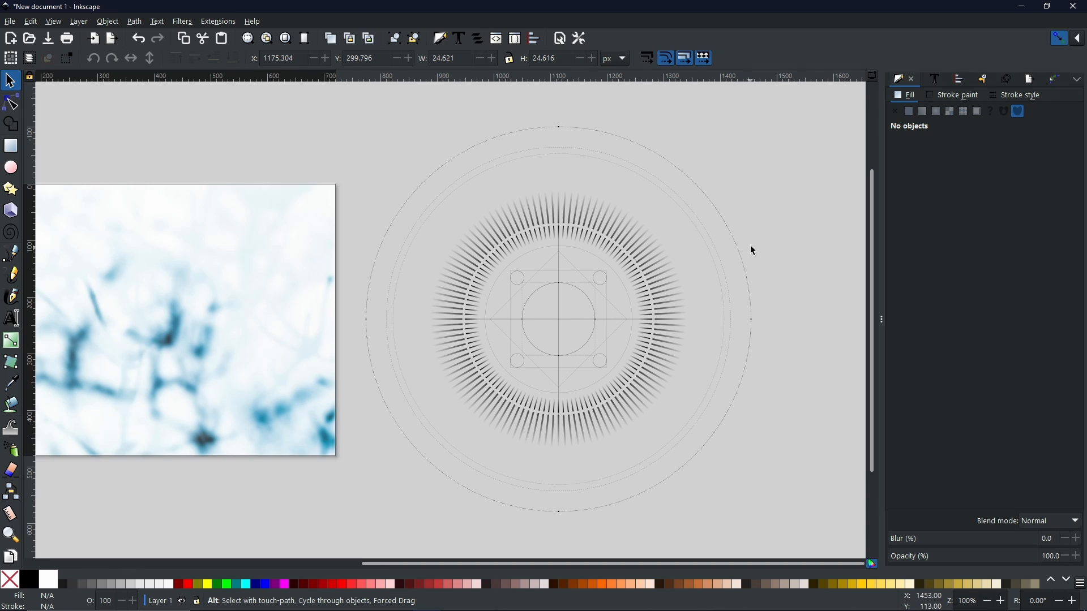
{"action": "left_click_drag", "start_coordinate": [751, 246], "coordinate": [707, 276]}
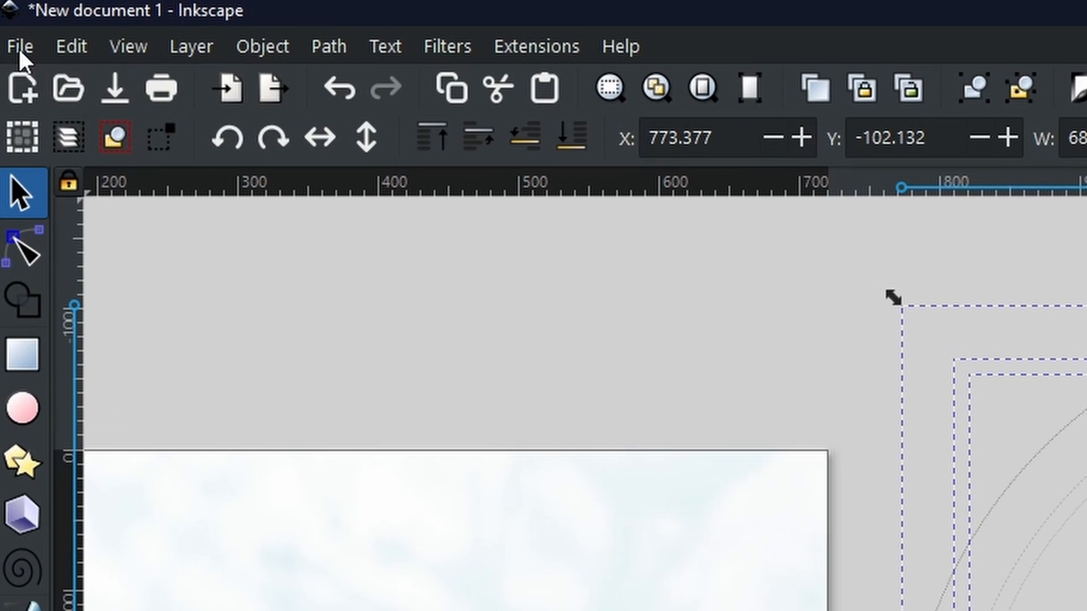
{"action": "left_click", "coordinate": [11, 22]}
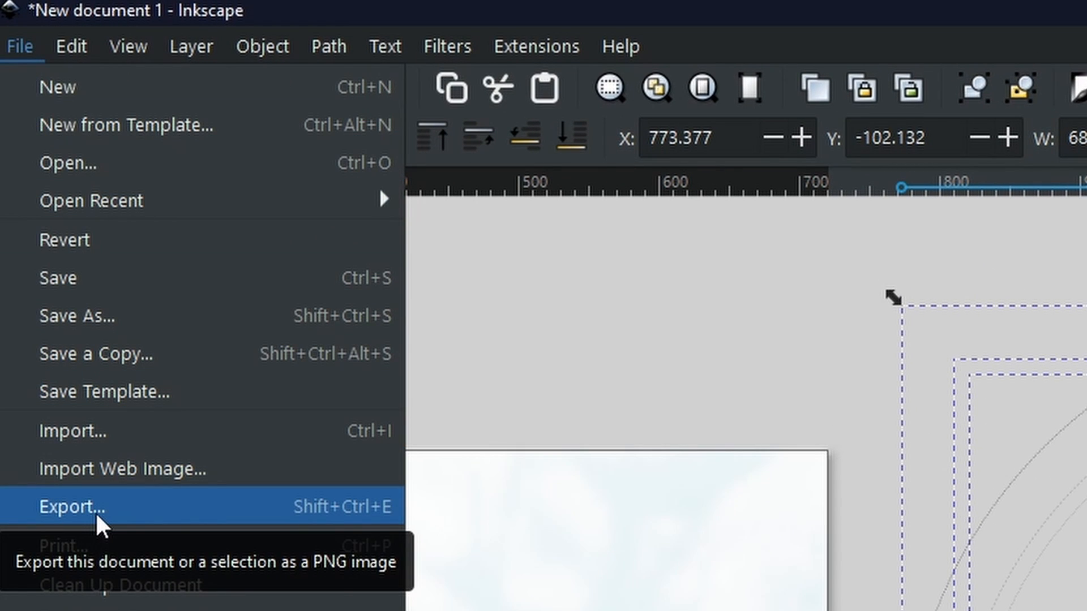
{"action": "left_click", "coordinate": [1028, 80]}
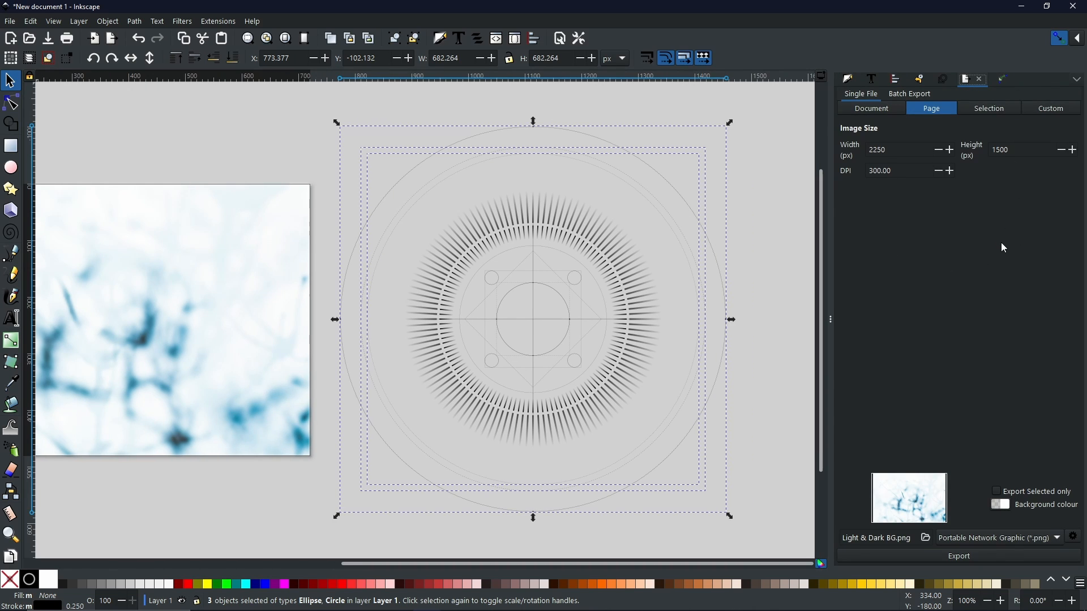
{"action": "left_click", "coordinate": [990, 108]}
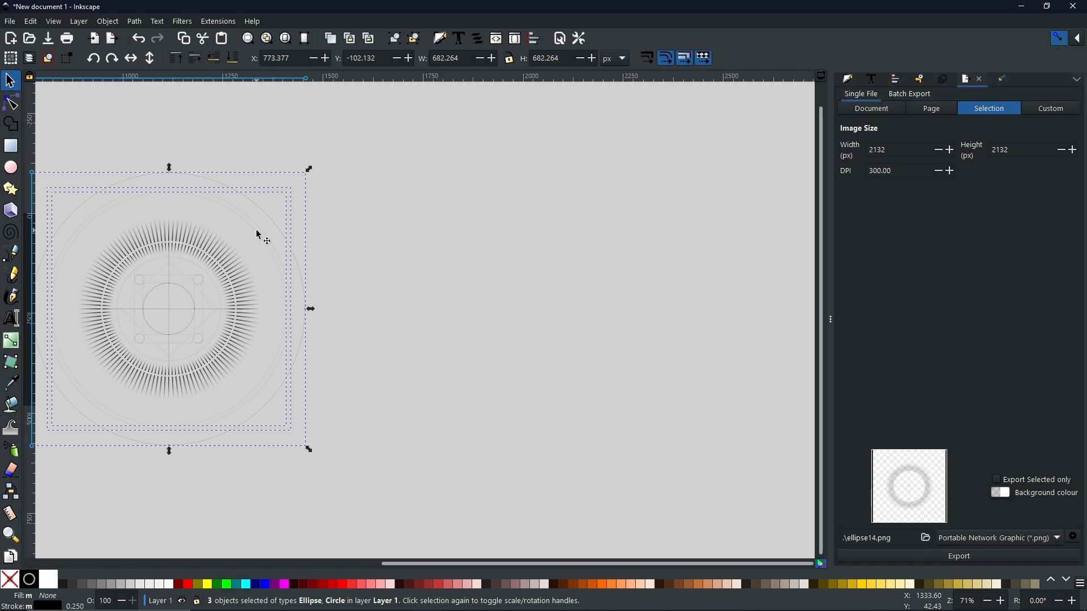
{"action": "left_click_drag", "start_coordinate": [257, 235], "coordinate": [613, 242]}
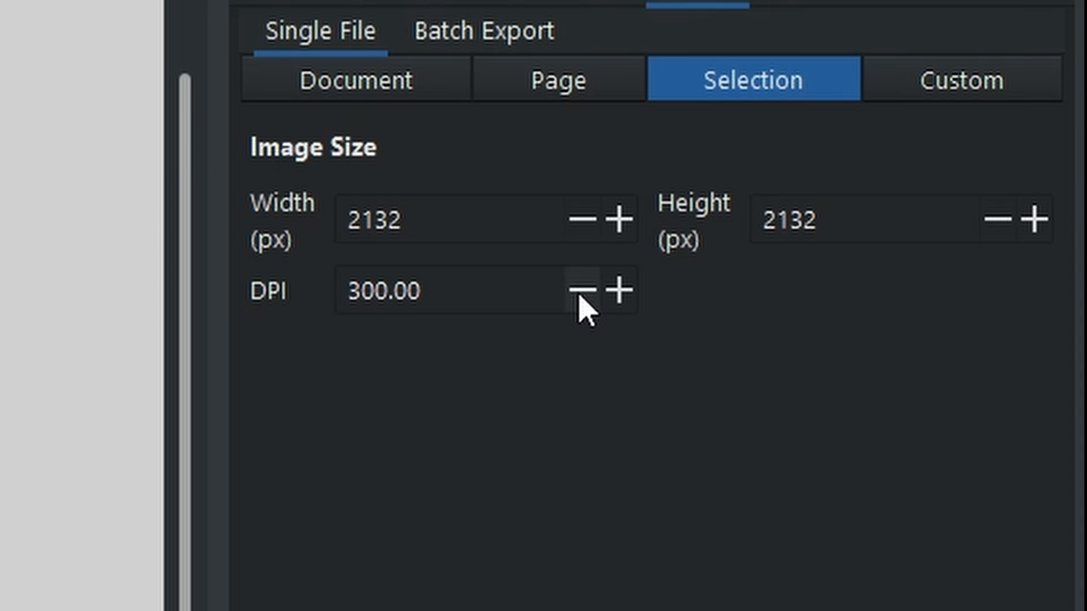
Try lowering the export resolution to 291.70 DPI.
{"action": "left_click", "coordinate": [580, 295]}
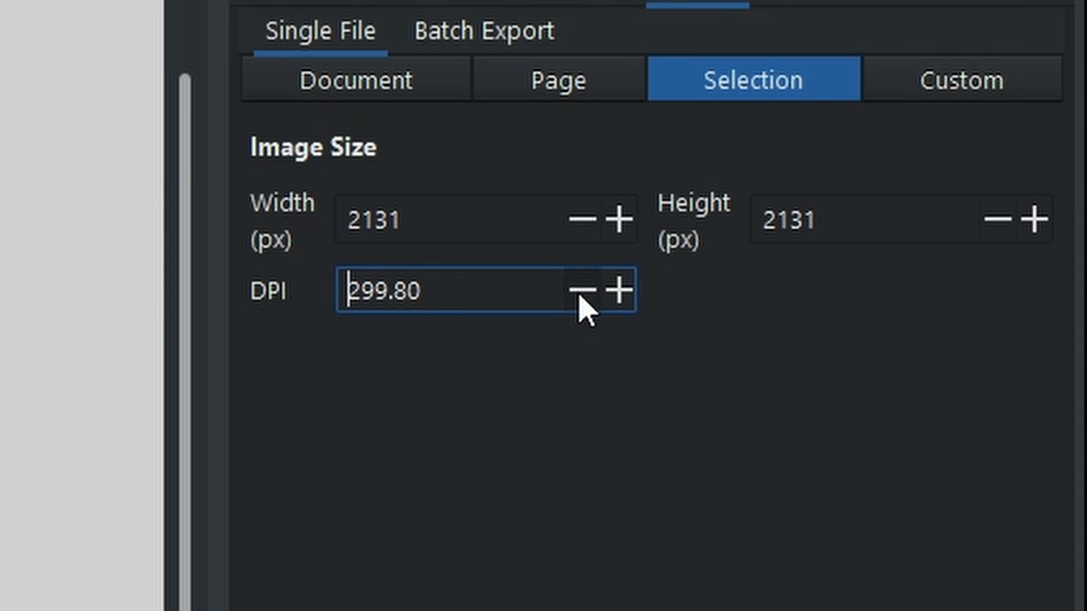
{"action": "left_click", "coordinate": [580, 295]}
{"action": "left_click", "coordinate": [580, 295]}
{"action": "left_click", "coordinate": [580, 295]}
{"action": "left_click", "coordinate": [577, 297]}
{"action": "left_click", "coordinate": [577, 297]}
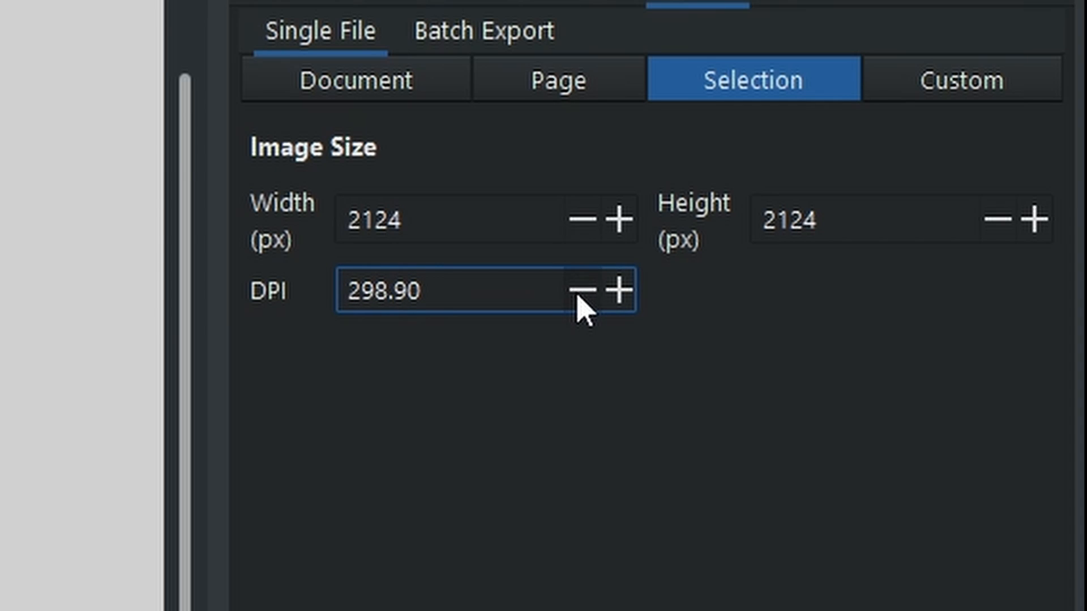
{"action": "left_click", "coordinate": [577, 296]}
{"action": "left_click", "coordinate": [577, 296]}
{"action": "left_click", "coordinate": [577, 296]}
{"action": "left_click", "coordinate": [578, 297]}
{"action": "left_click_drag", "start_coordinate": [577, 297], "coordinate": [578, 297]}
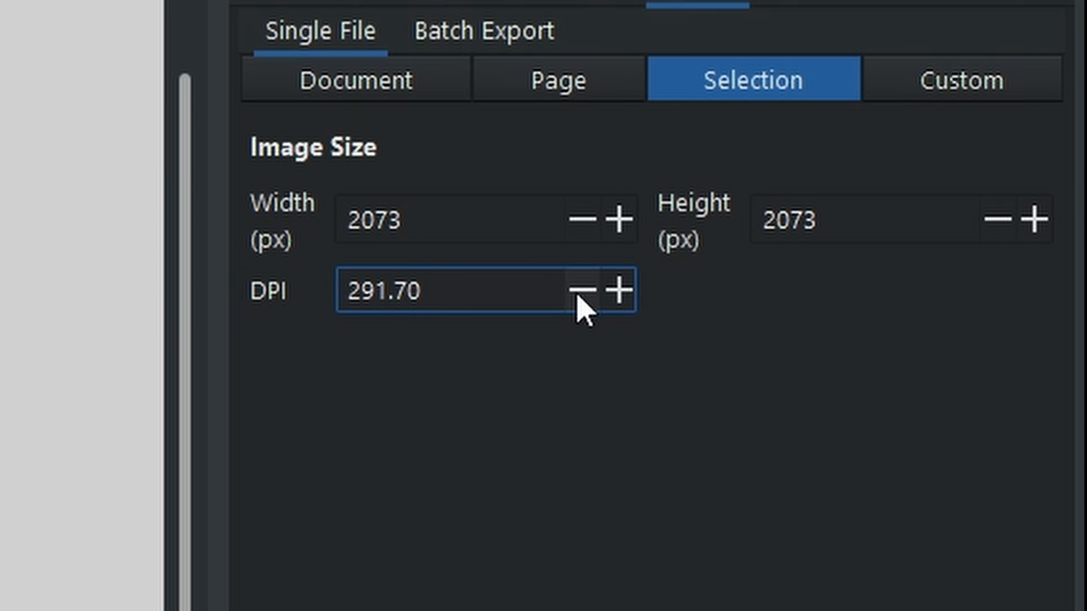
Set the export resolution to 300 DPI.
{"action": "left_click_drag", "start_coordinate": [475, 291], "coordinate": [294, 290]}
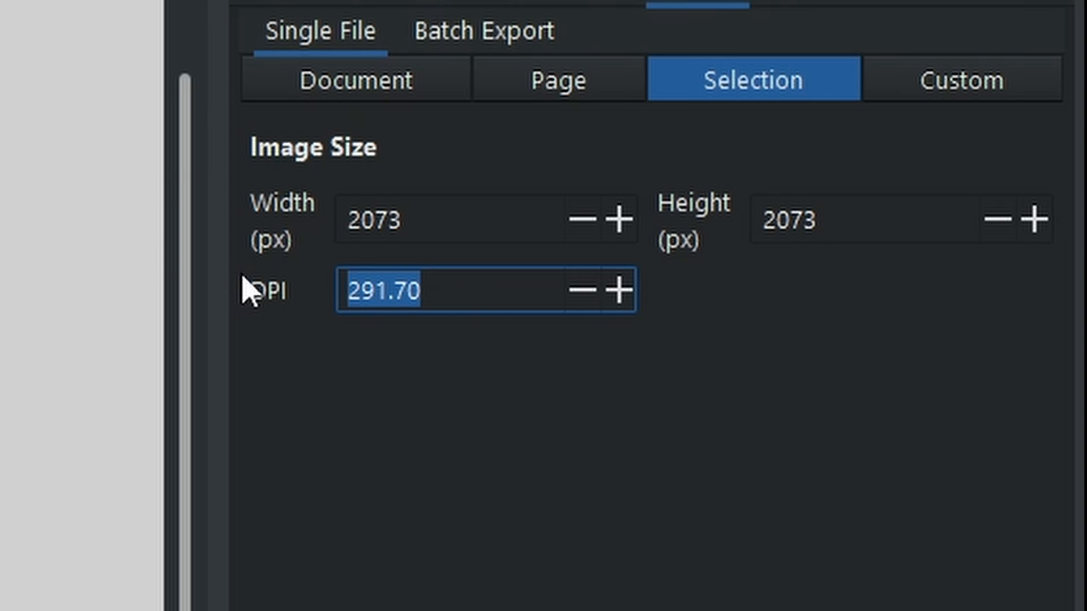
{"action": "type", "text": "300"}
{"action": "key", "text": "Return"}
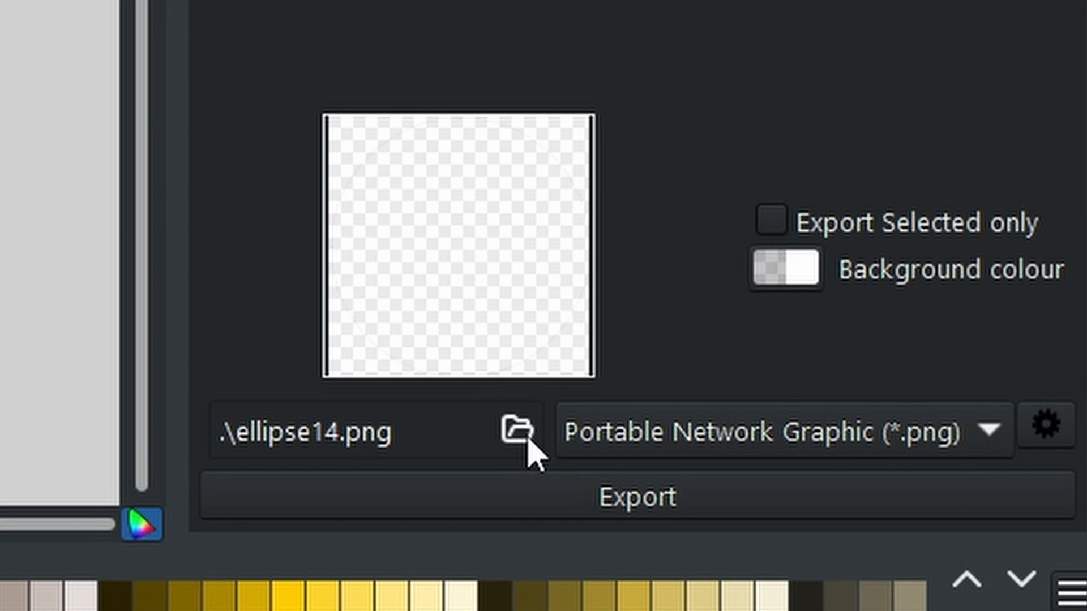
Export the outer circles as the PNG file Outside Circles in the Animated Wallpaper folder.
{"action": "left_click", "coordinate": [528, 443]}
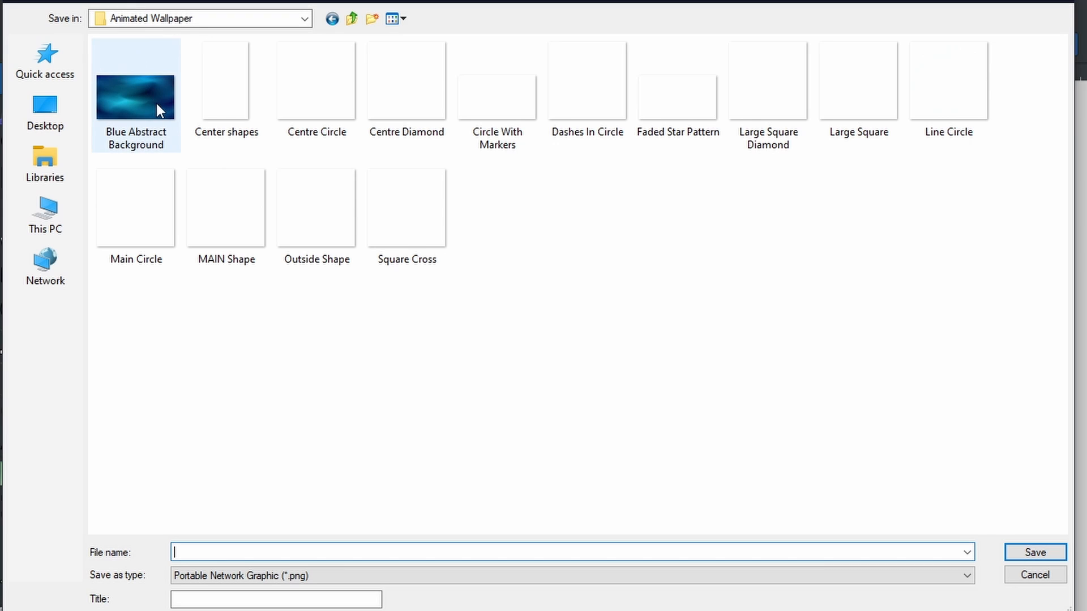
{"action": "mouse_move", "coordinate": [152, 102]}
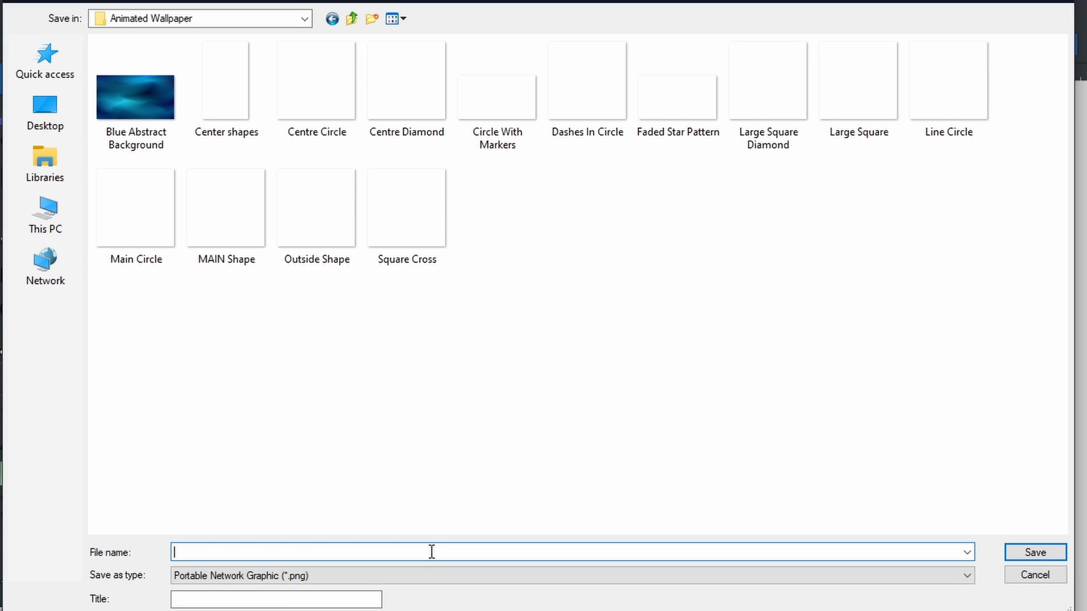
{"action": "type", "text": "Out"}
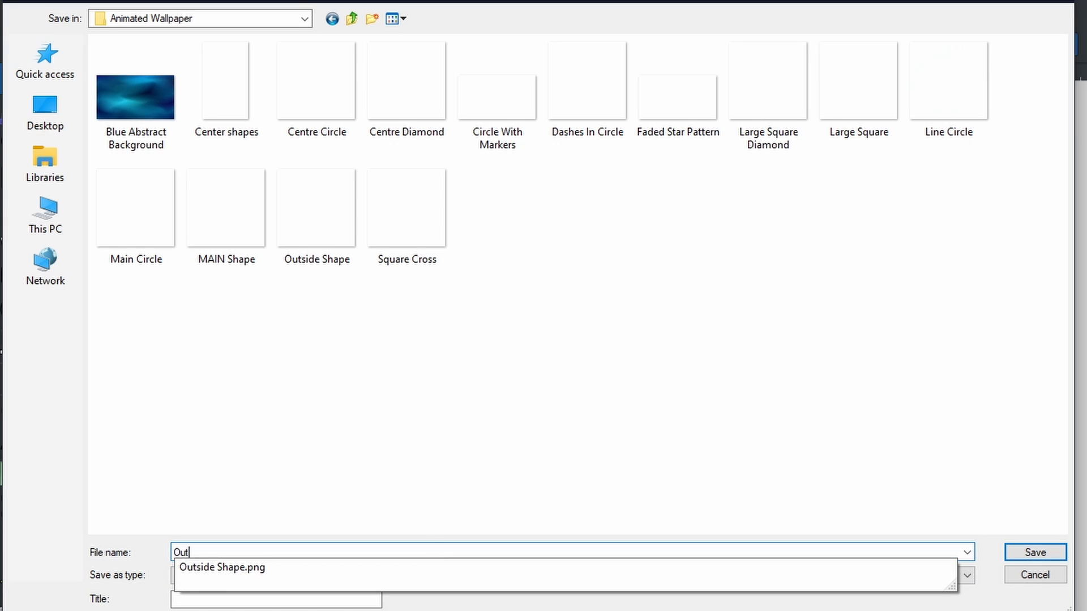
{"action": "type", "text": "side Circles"}
{"action": "left_click", "coordinate": [294, 576]}
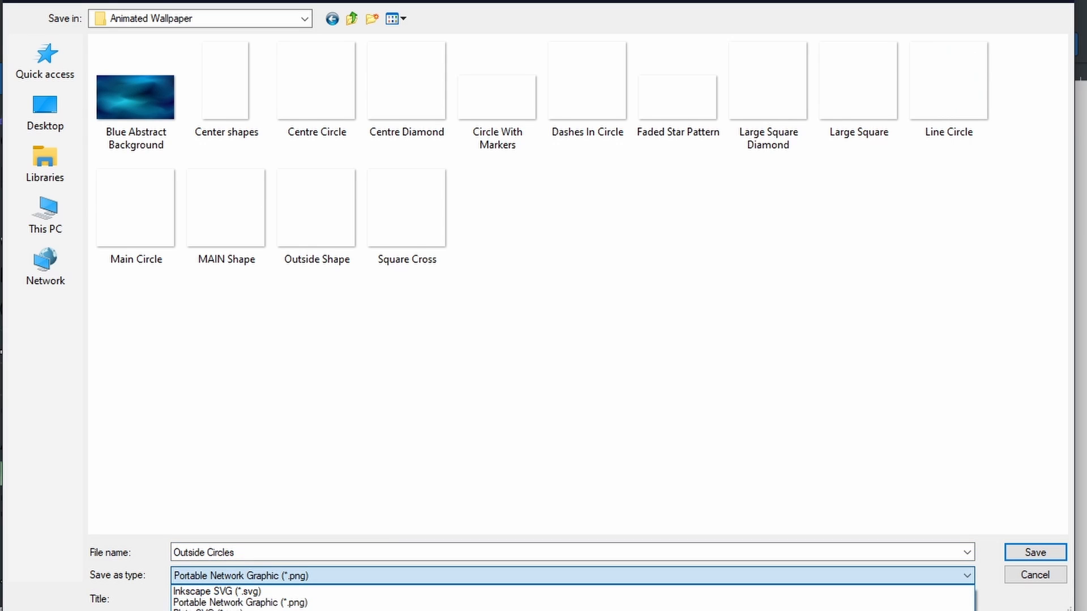
{"action": "left_click", "coordinate": [221, 602]}
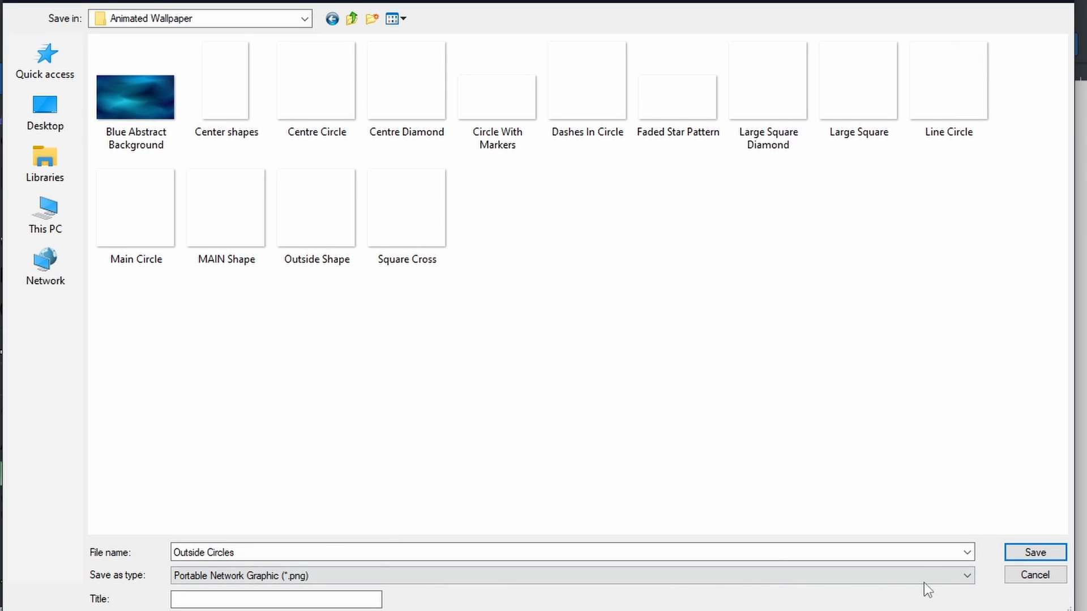
{"action": "left_click", "coordinate": [1036, 553]}
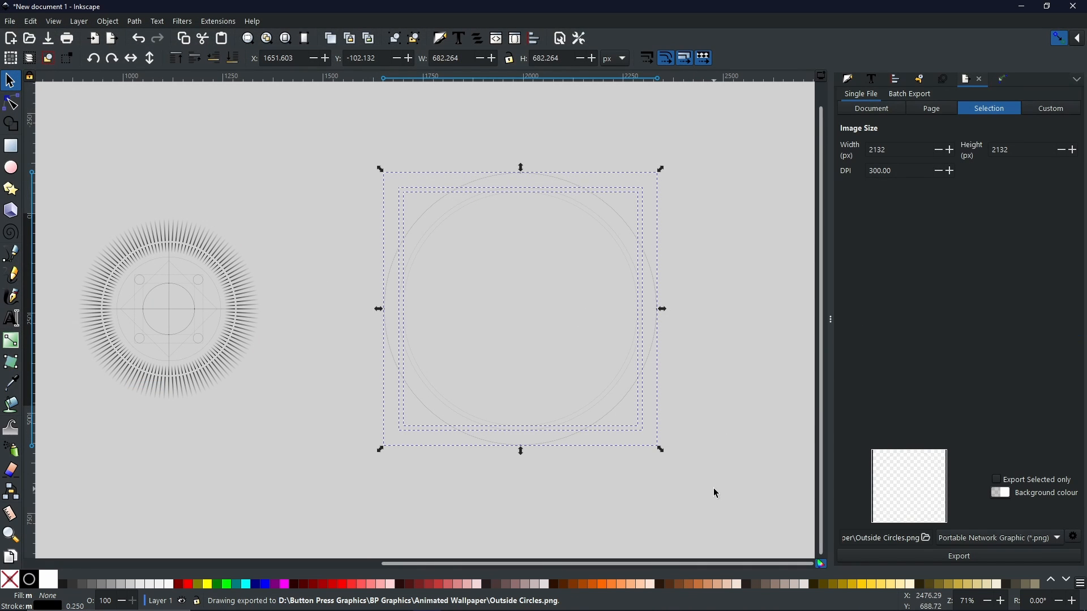
Delete the exported outer circles from the canvas.
{"action": "left_click", "coordinate": [432, 209]}
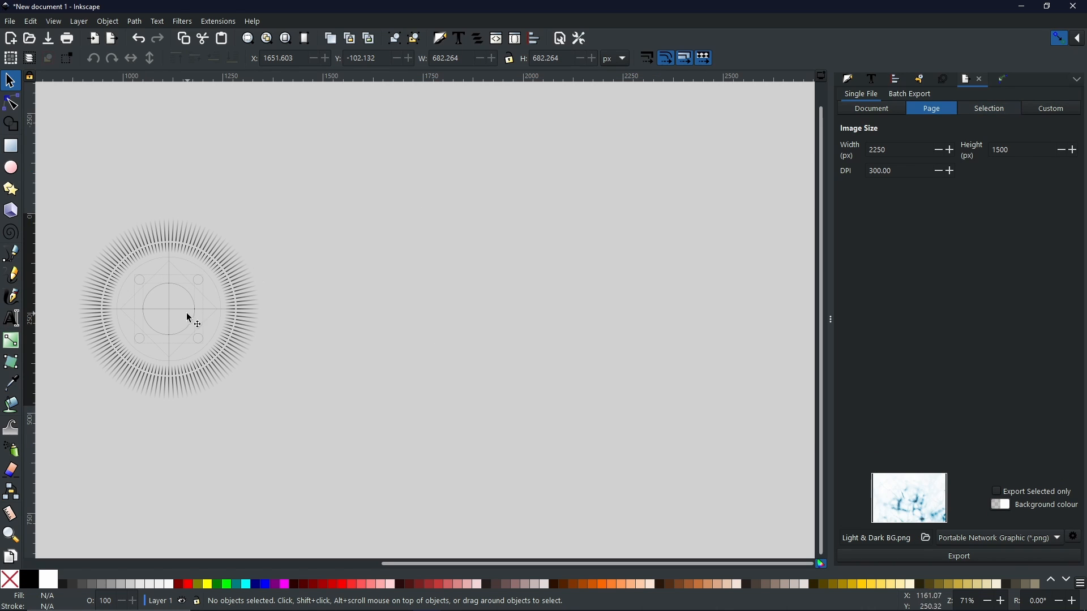
{"action": "left_click_drag", "start_coordinate": [153, 317], "coordinate": [449, 283]}
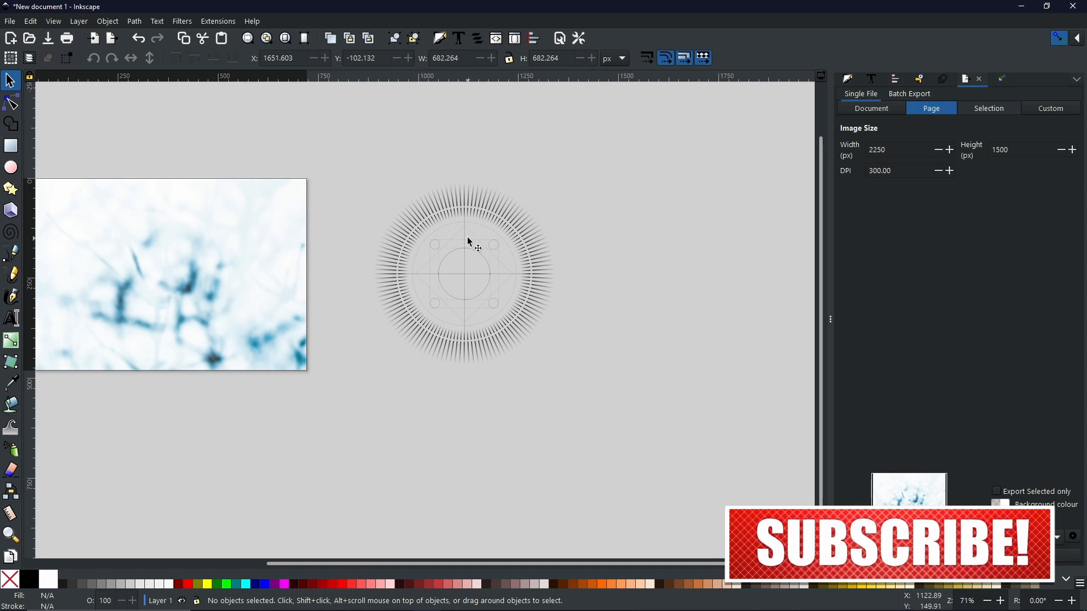
Move the outer ring of fading radial lines horizontally clear of the rest of the circular graphic.
{"action": "scroll", "coordinate": [467, 240], "scroll_direction": "up", "scroll_amount": 2}
{"action": "scroll", "coordinate": [467, 240], "scroll_direction": "up", "scroll_amount": 1}
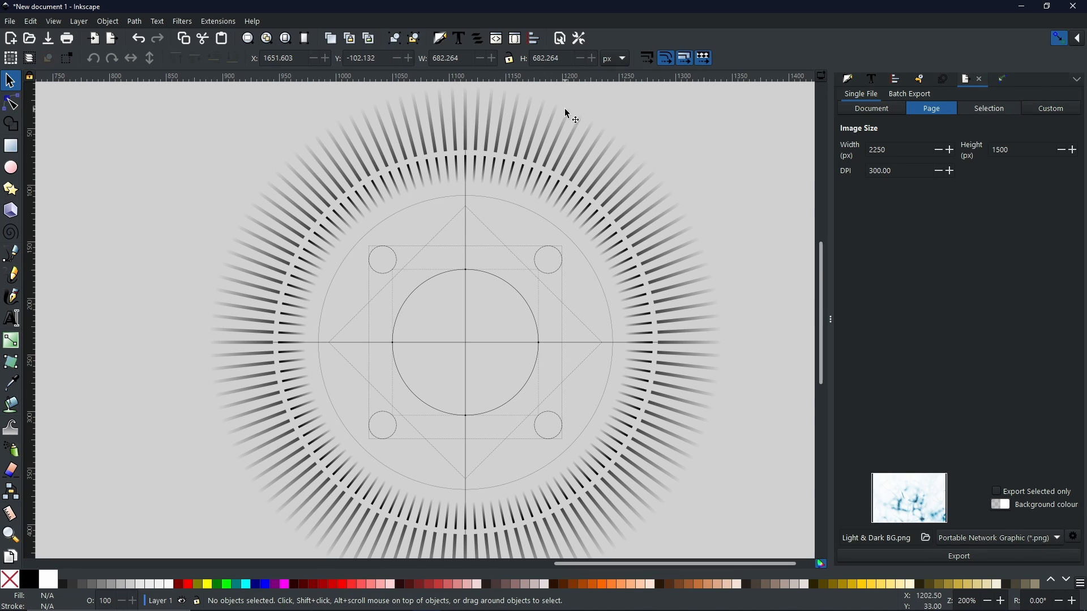
{"action": "left_click", "coordinate": [547, 156]}
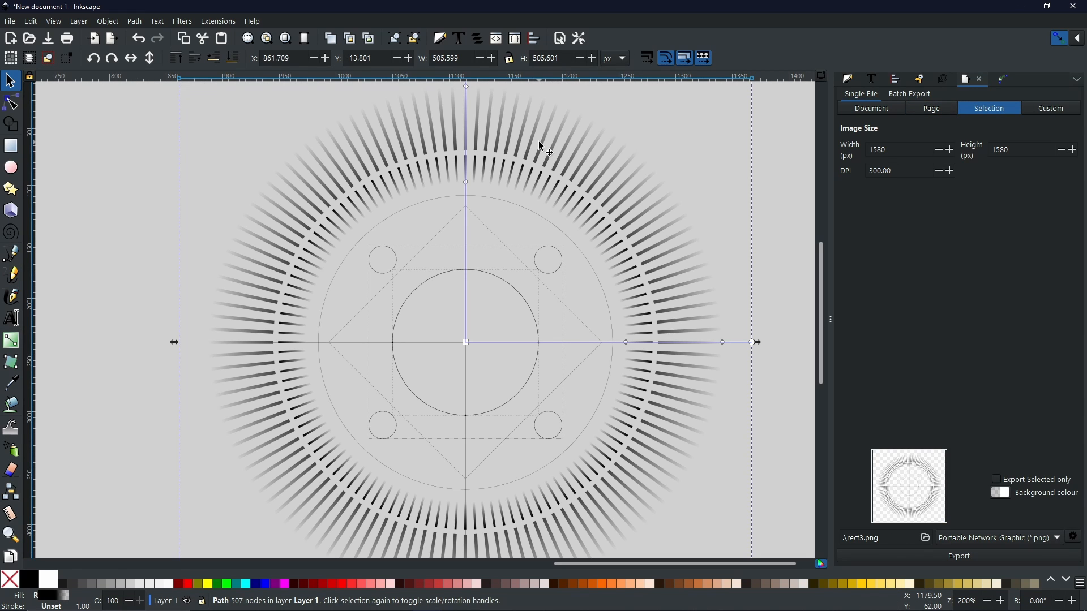
{"action": "left_click_drag", "start_coordinate": [532, 139], "coordinate": [693, 182]}
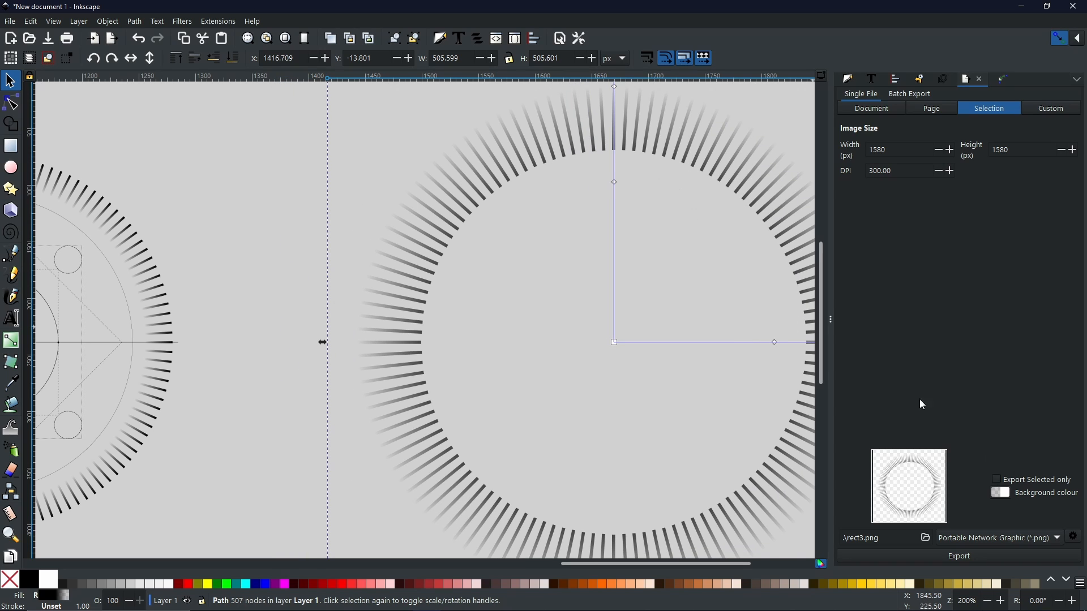
Export the separated outer ring as the PNG file Outside Gradient in the Animated Wallpaper folder and delete it from the canvas.
{"action": "left_click", "coordinate": [926, 539]}
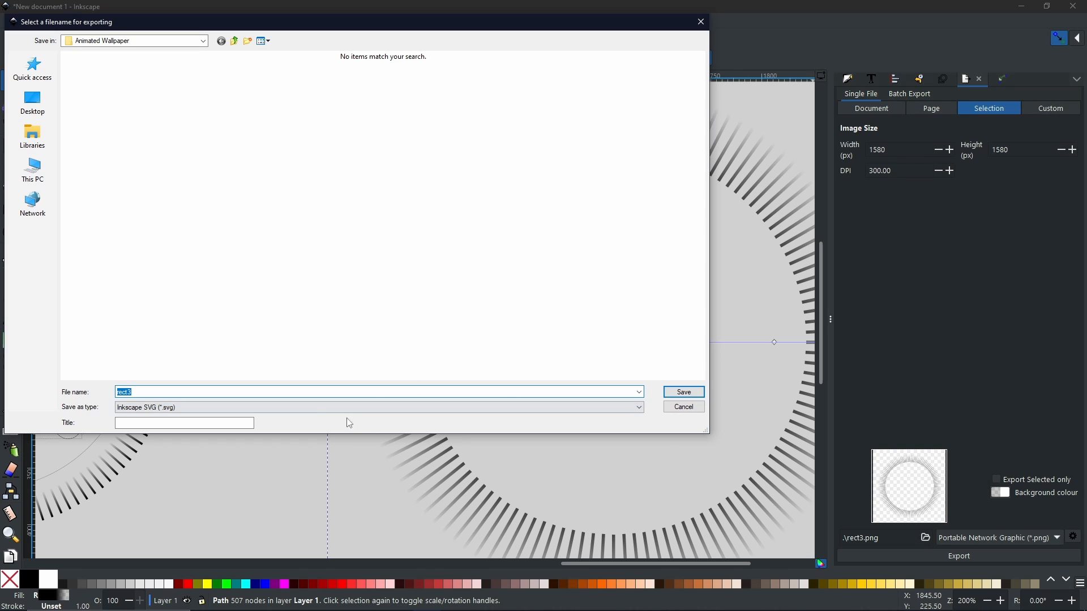
{"action": "left_click", "coordinate": [172, 408]}
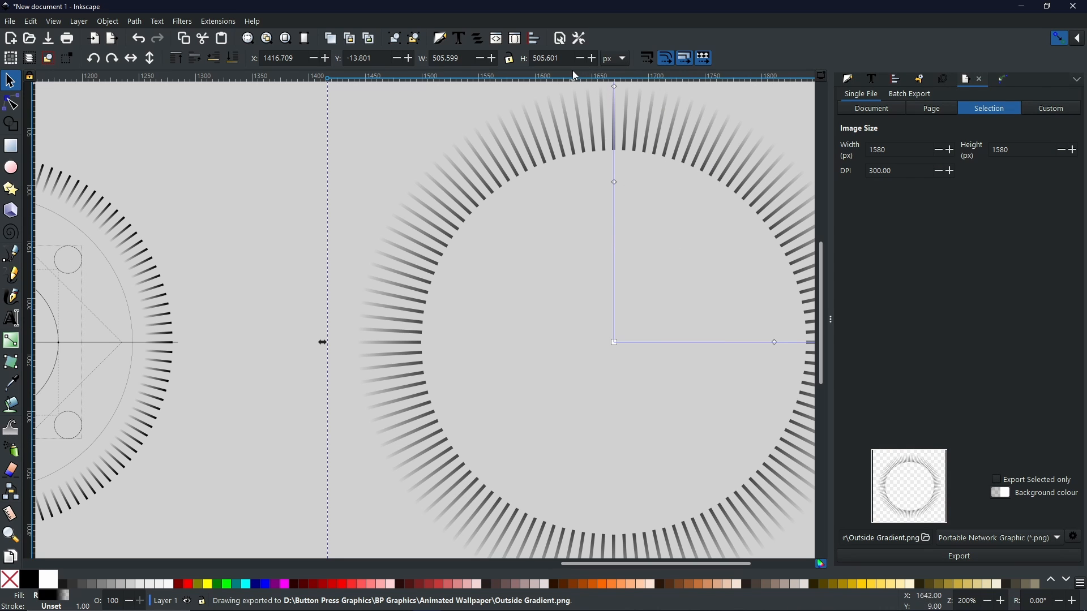
{"action": "key", "text": "Delete"}
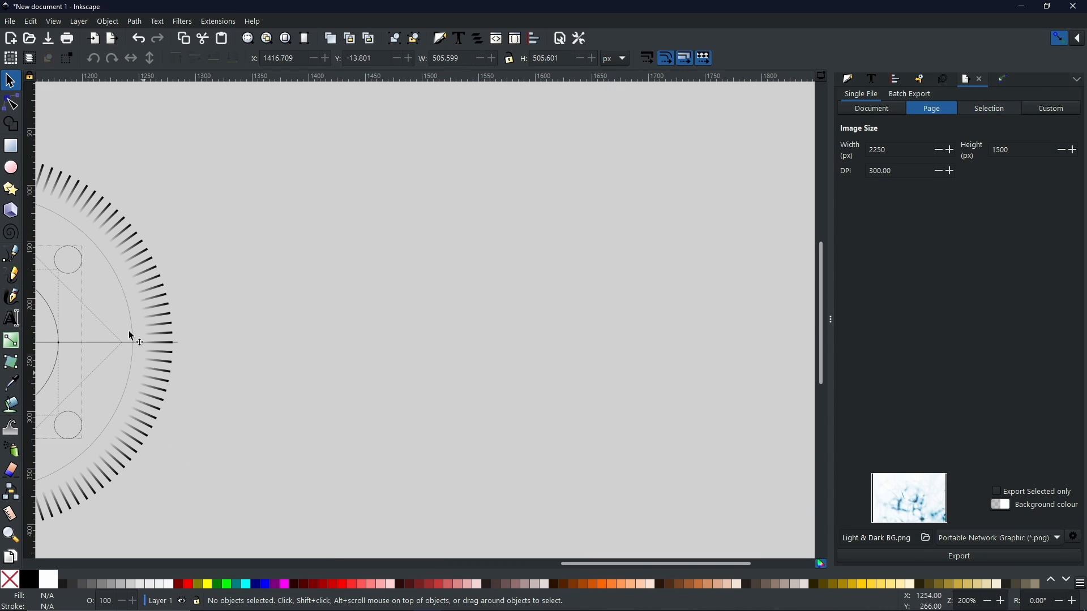
Separate the inner ring of radial lines, export it as the PNG file Inside Gradient in the Animated Wallpaper folder, and delete it.
{"action": "left_click", "coordinate": [137, 244]}
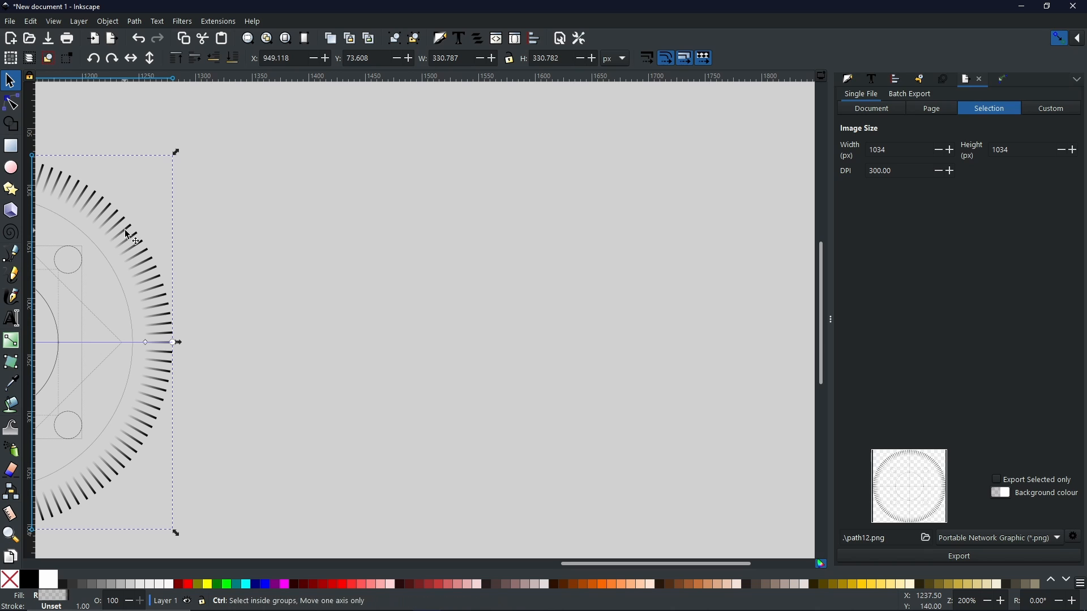
{"action": "left_click_drag", "start_coordinate": [128, 233], "coordinate": [747, 260]}
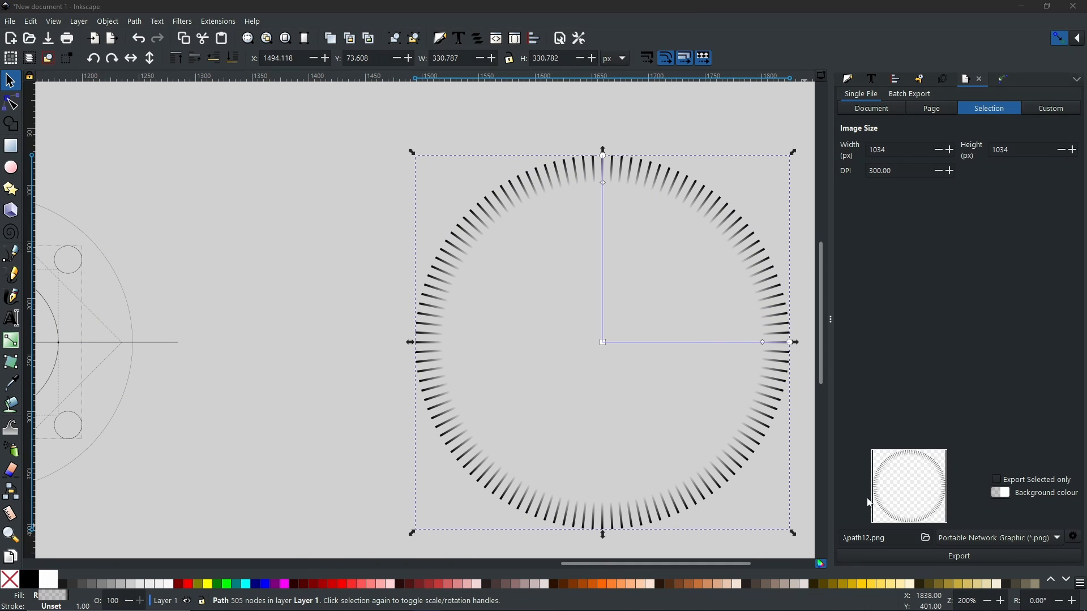
{"action": "left_click", "coordinate": [926, 538]}
{"action": "type", "text": "Inside Gradient"}
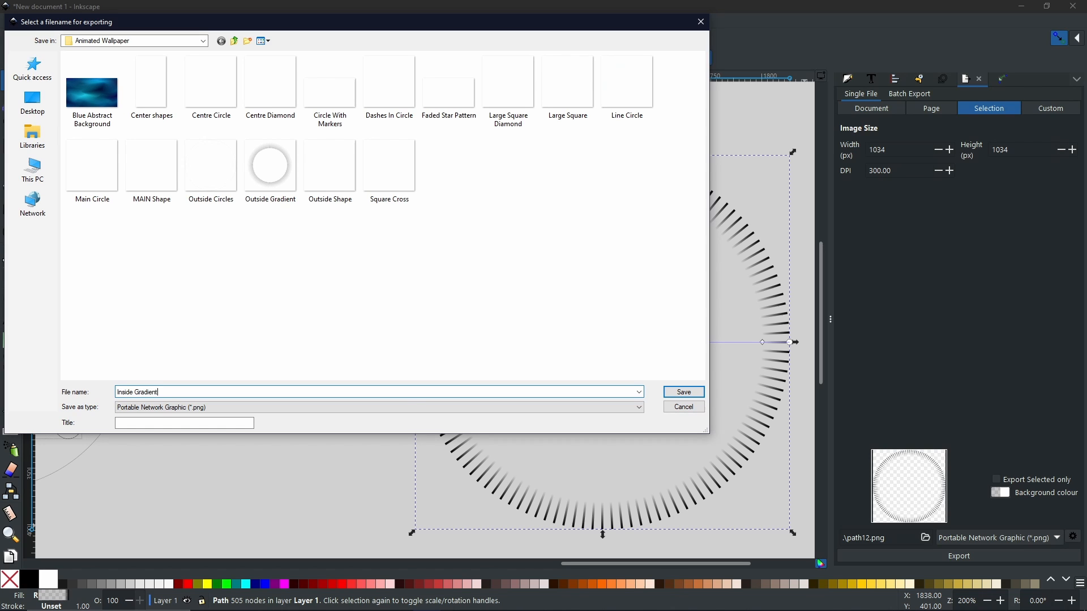
{"action": "key", "text": "Return"}
{"action": "left_click", "coordinate": [231, 353]}
Select both centre cross lines together with the large thin circle and move them horizontally clear of the remaining centre shapes.
{"action": "left_click_drag", "start_coordinate": [267, 395], "coordinate": [702, 352]}
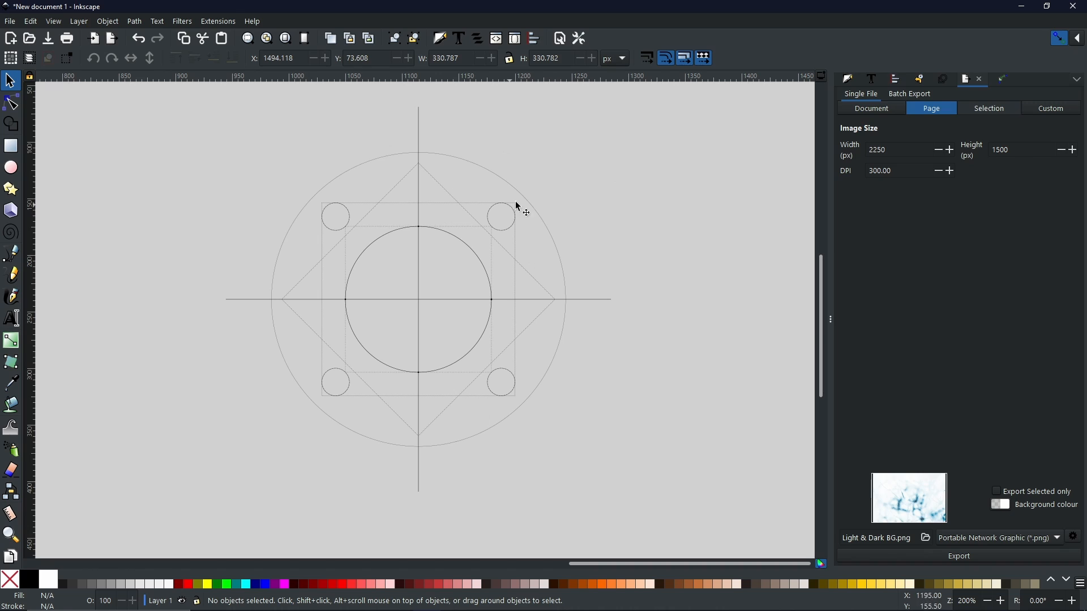
{"action": "left_click", "coordinate": [419, 131]}
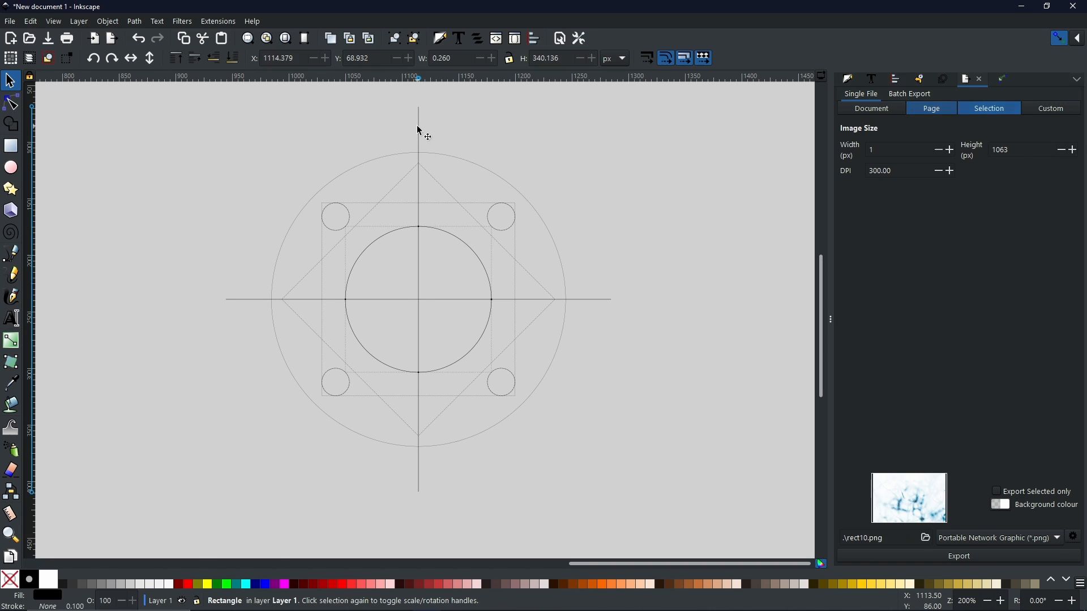
{"action": "left_click", "coordinate": [606, 304], "text": "shift"}
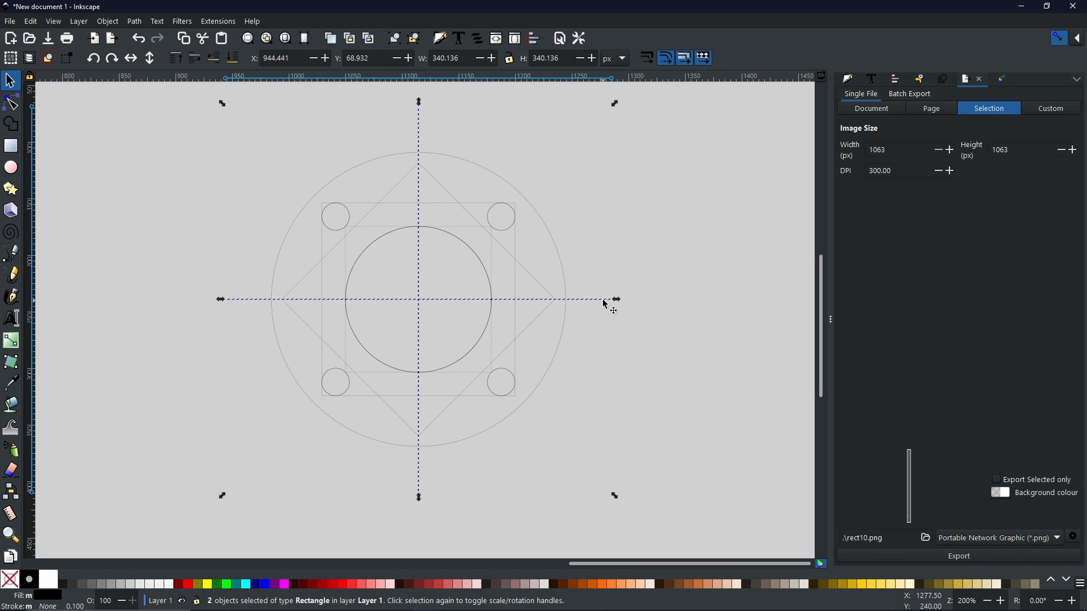
{"action": "left_click", "coordinate": [466, 163], "text": "shift"}
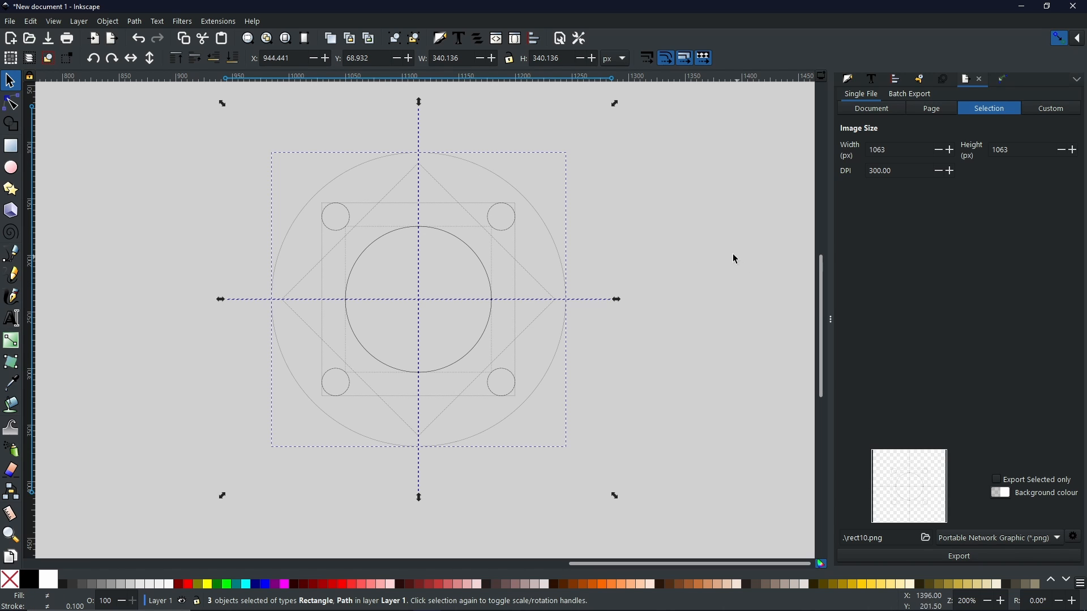
{"action": "left_click_drag", "start_coordinate": [490, 172], "coordinate": [815, 190]}
{"action": "left_click_drag", "start_coordinate": [547, 223], "coordinate": [286, 211]}
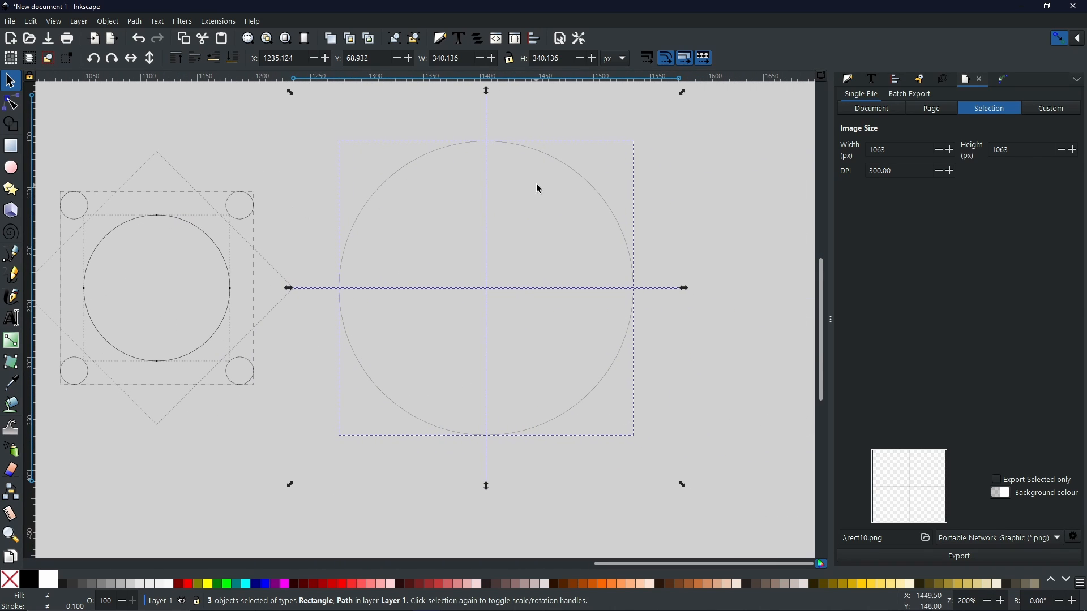
{"action": "left_click_drag", "start_coordinate": [563, 165], "coordinate": [745, 170]}
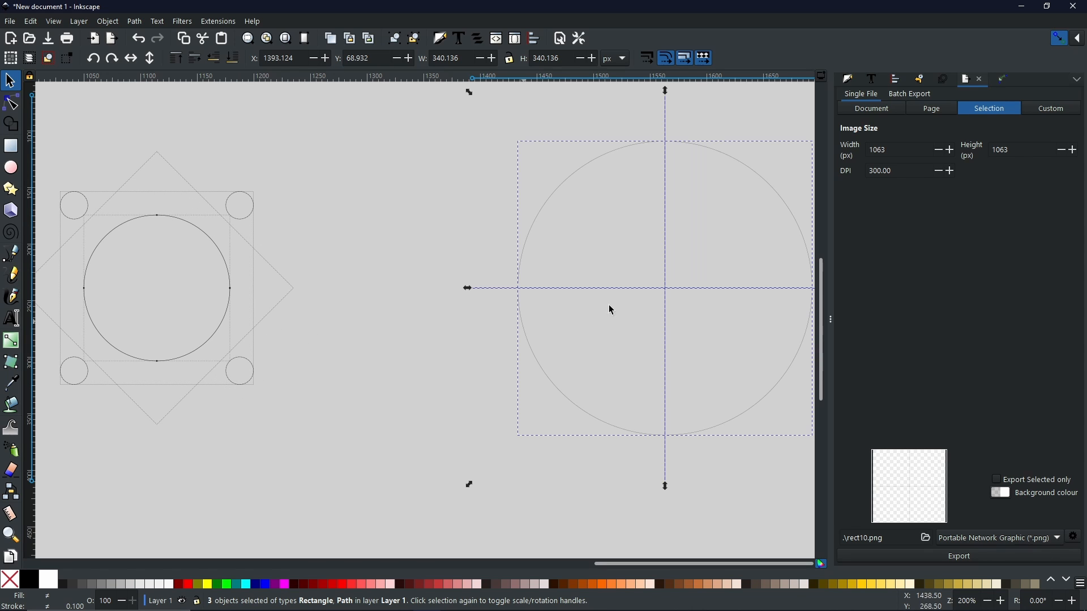
{"action": "scroll", "coordinate": [440, 322], "scroll_direction": "right", "scroll_amount": 4}
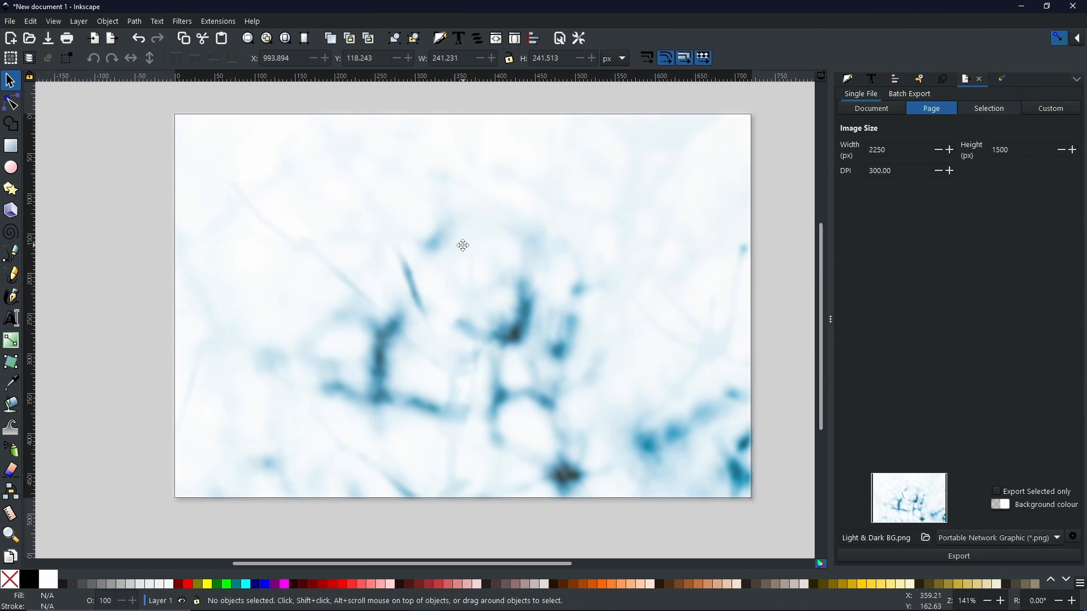
{"action": "left_click_drag", "start_coordinate": [463, 245], "coordinate": [456, 245]}
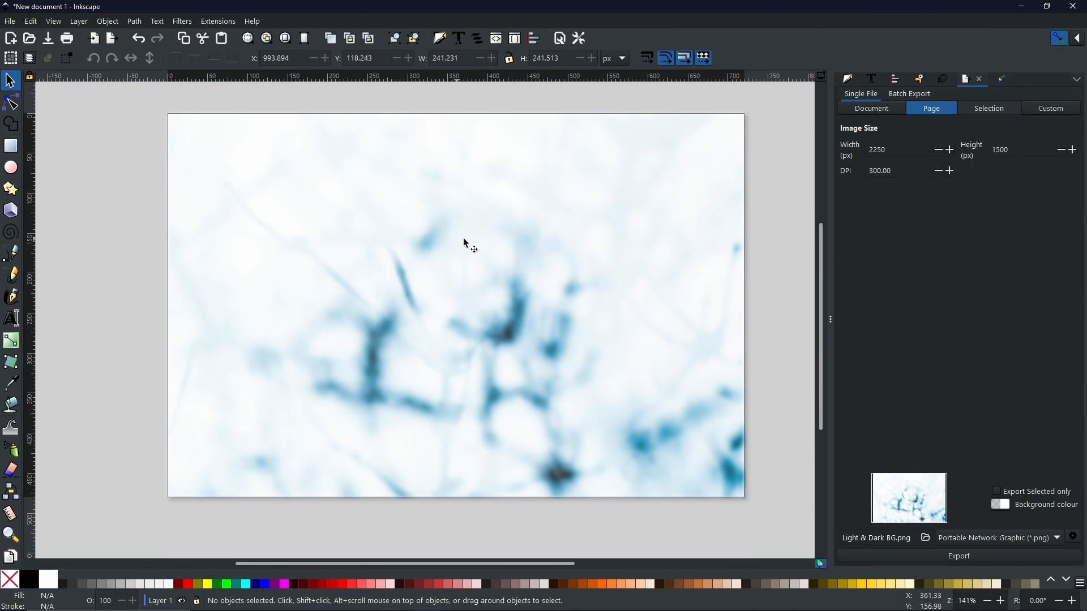
Switch to DaVinci Resolve and open Untitled Project on the Edit page.
{"action": "left_click", "coordinate": [601, 293]}
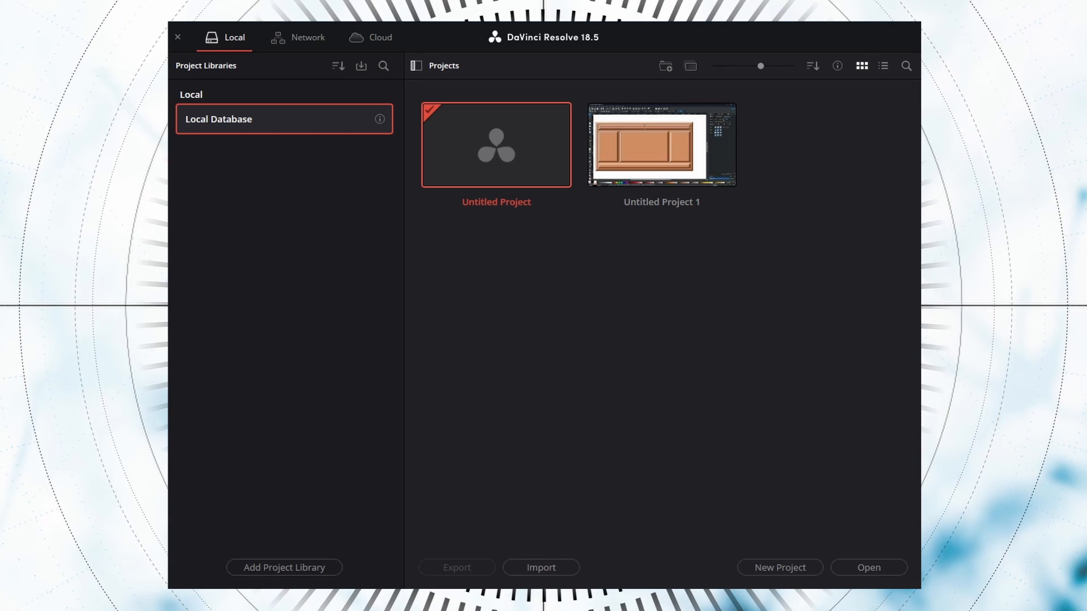
{"action": "double_click", "coordinate": [501, 157]}
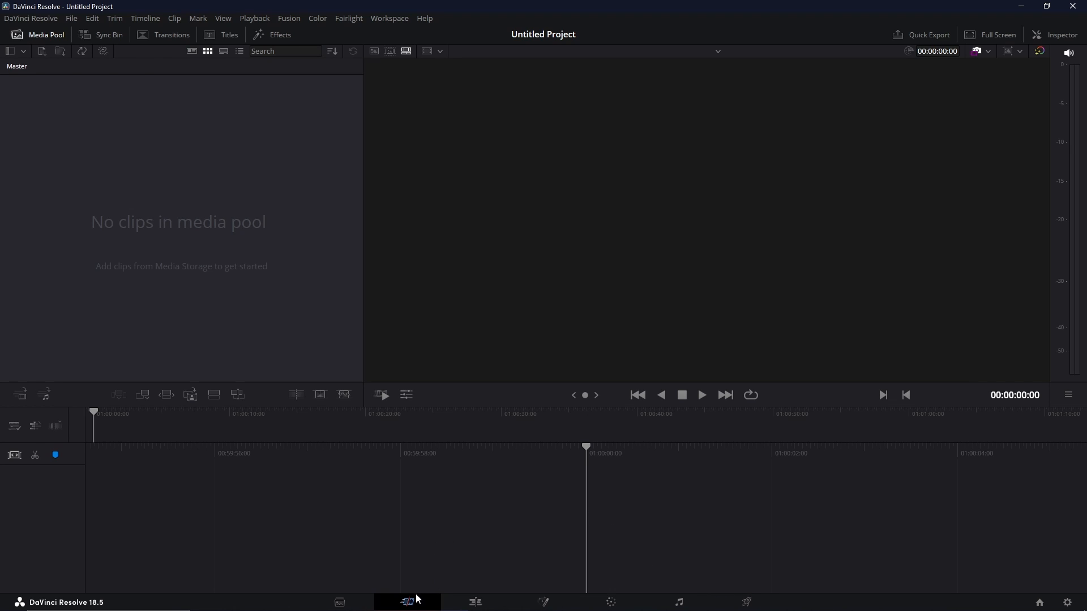
{"action": "left_click", "coordinate": [473, 604]}
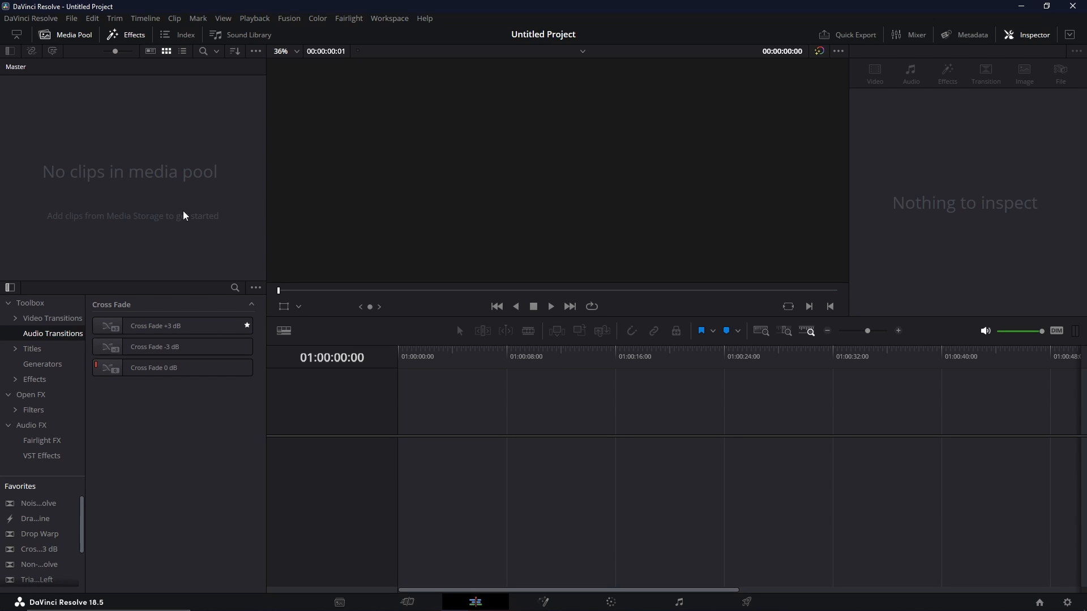
Import the wallpaper PNG files into the media pool and place Light BG Image.png at the start of a new timeline.
{"action": "key", "text": "ctrl+i"}
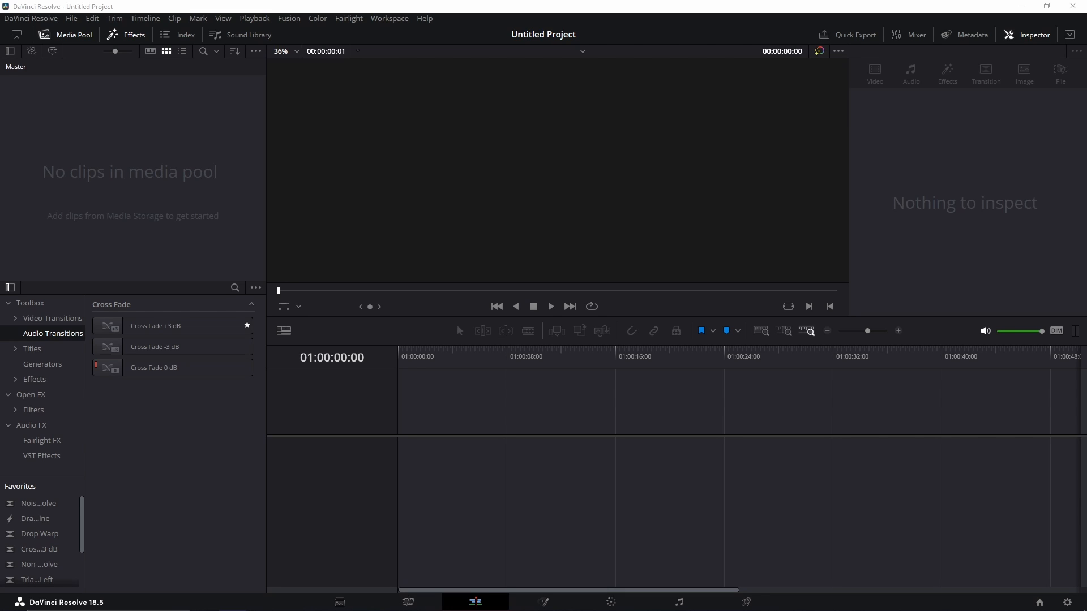
{"action": "left_click_drag", "start_coordinate": [1086, 196], "coordinate": [133, 188]}
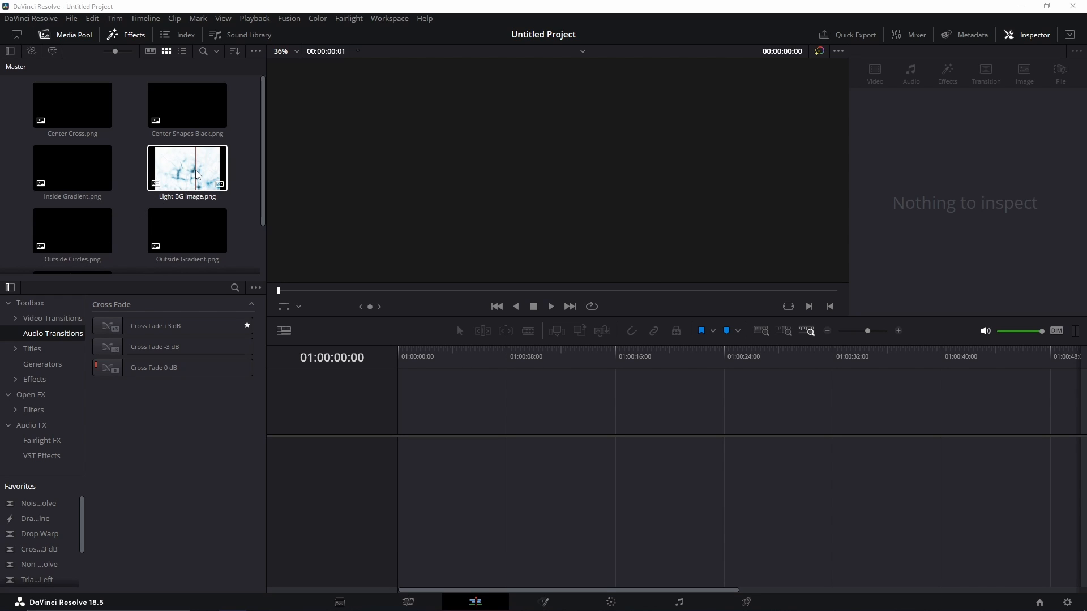
{"action": "left_click_drag", "start_coordinate": [191, 173], "coordinate": [394, 477]}
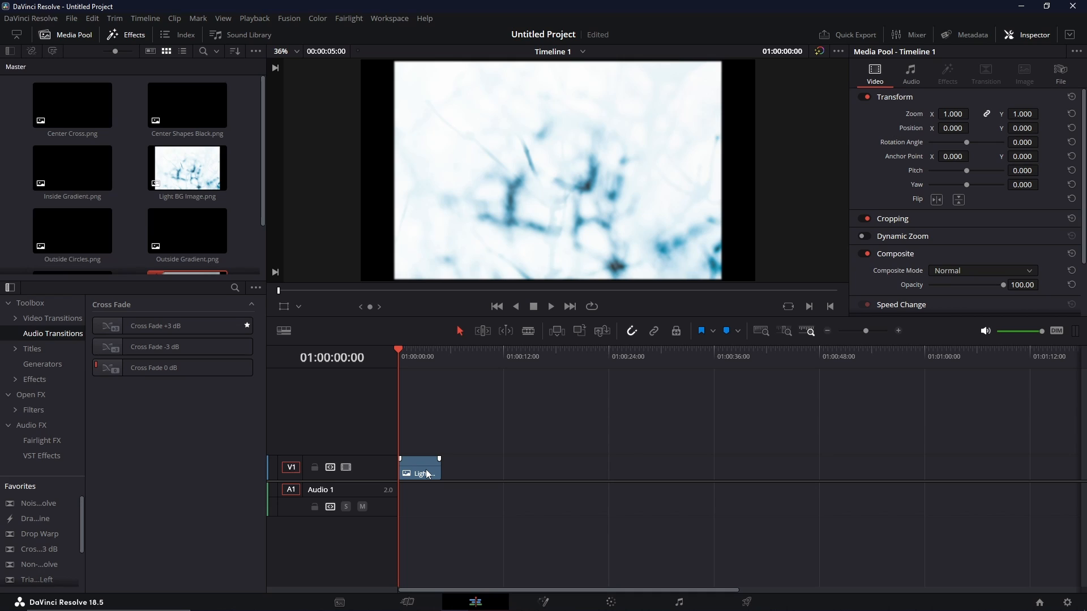
Extend the Light BG Image.png clip on the timeline to a duration of one minute.
{"action": "left_click", "coordinate": [427, 472]}
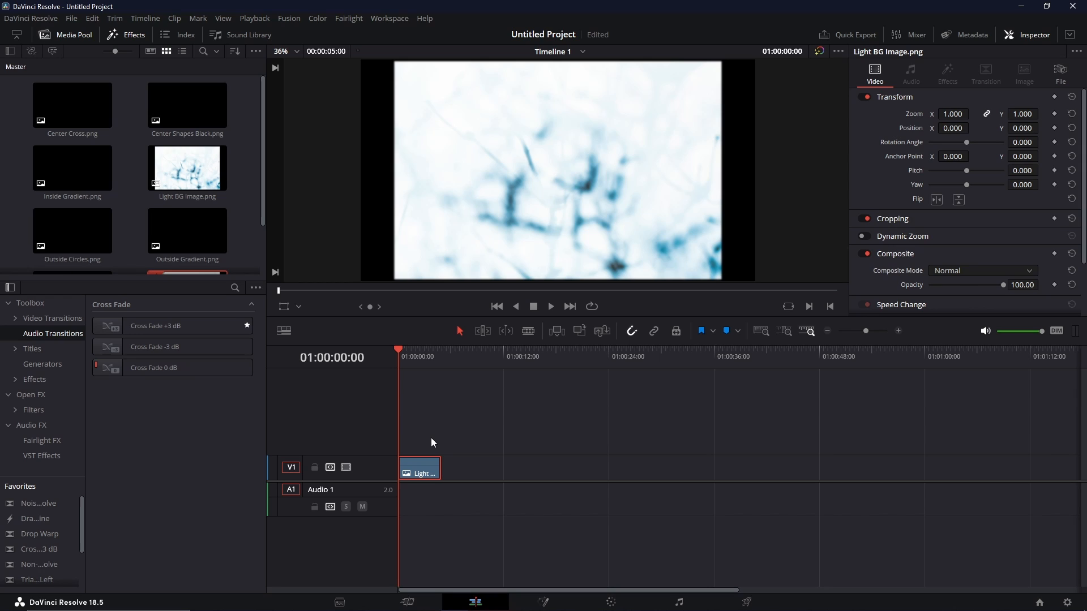
{"action": "scroll", "coordinate": [431, 440], "scroll_direction": "up", "scroll_amount": 5}
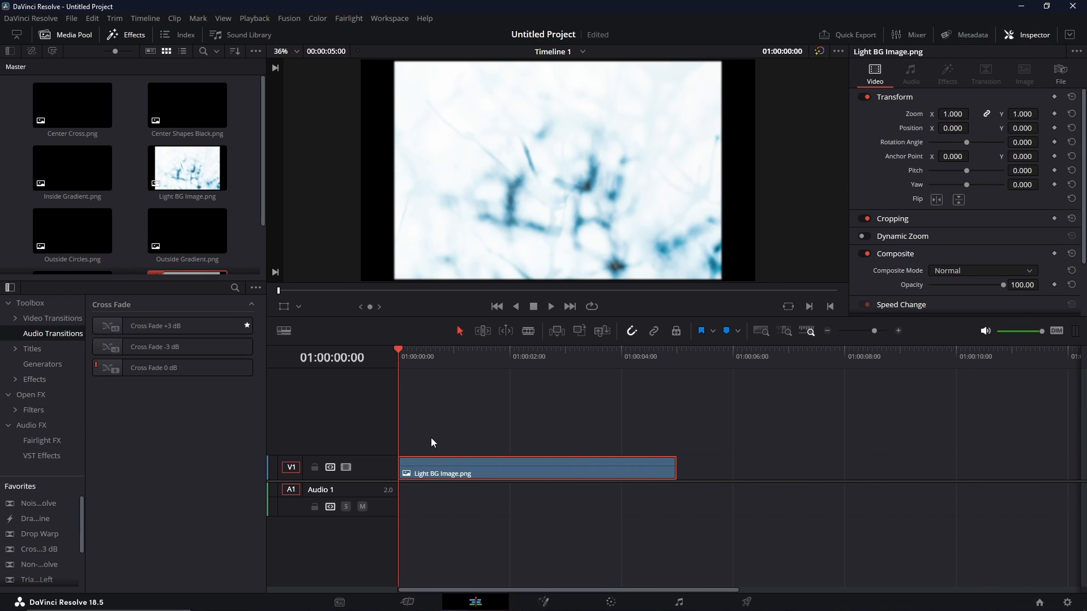
{"action": "scroll", "coordinate": [432, 439], "scroll_direction": "down", "scroll_amount": 2}
{"action": "scroll", "coordinate": [434, 438], "scroll_direction": "down", "scroll_amount": 4}
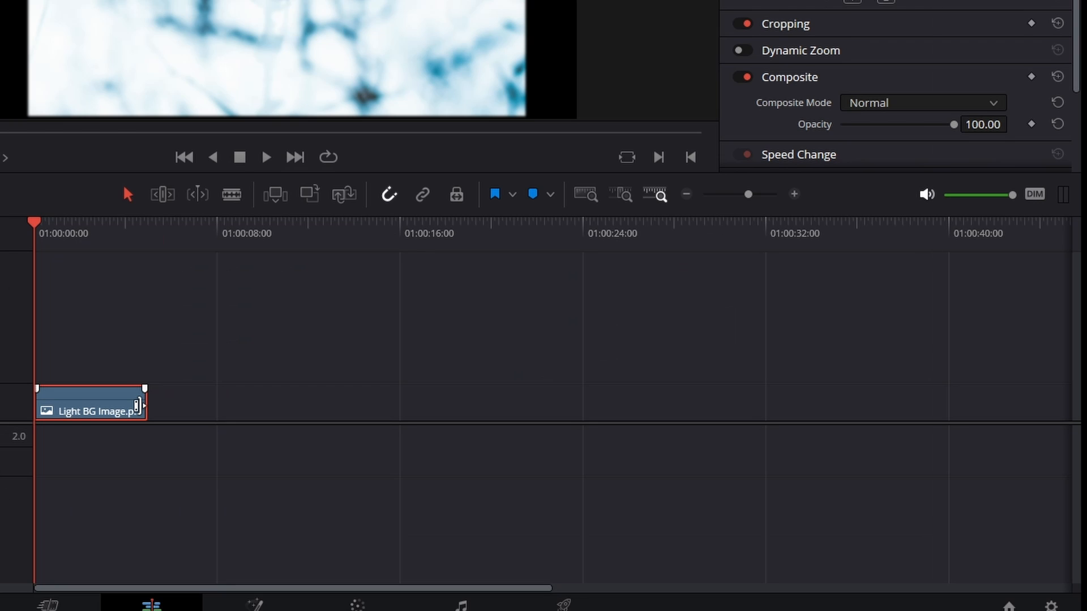
{"action": "left_click_drag", "start_coordinate": [138, 406], "coordinate": [358, 413]}
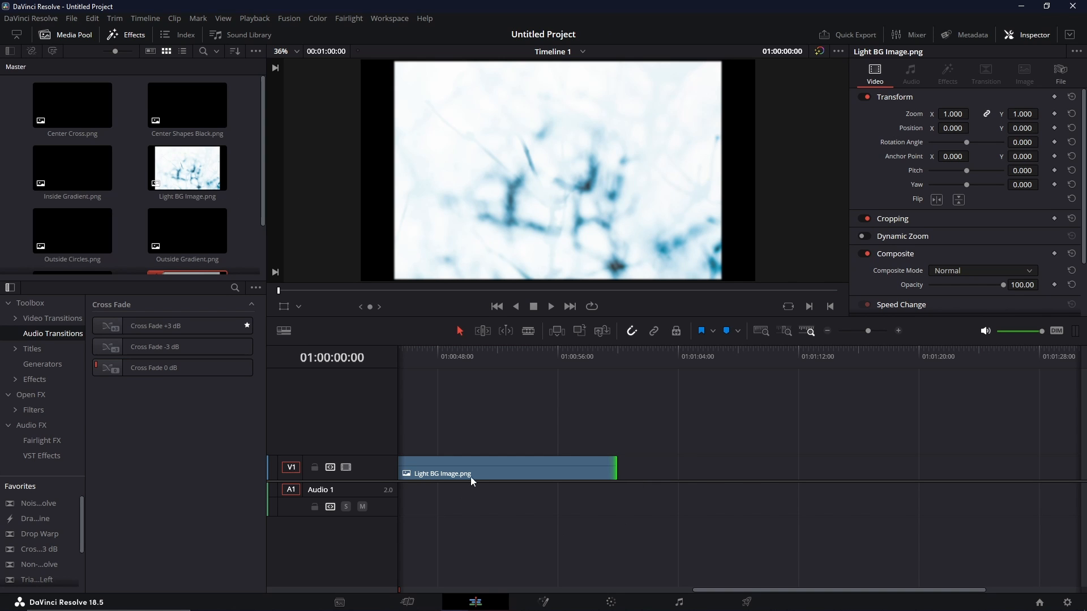
{"action": "left_click_drag", "start_coordinate": [467, 461], "coordinate": [1004, 433]}
{"action": "left_click_drag", "start_coordinate": [544, 477], "coordinate": [712, 453]}
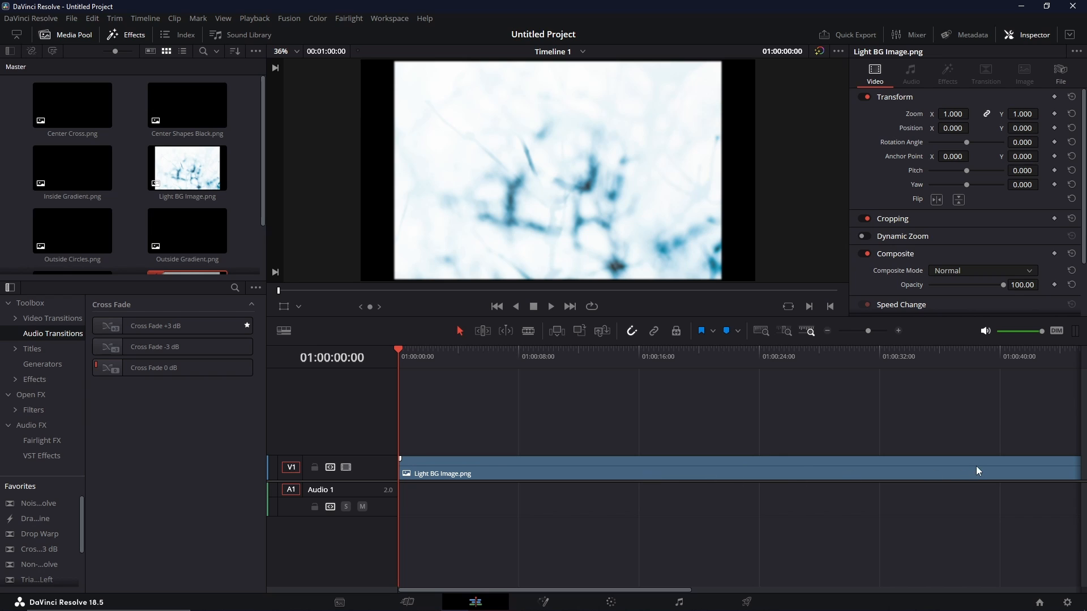
{"action": "scroll", "coordinate": [810, 454], "scroll_direction": "down", "scroll_amount": 5}
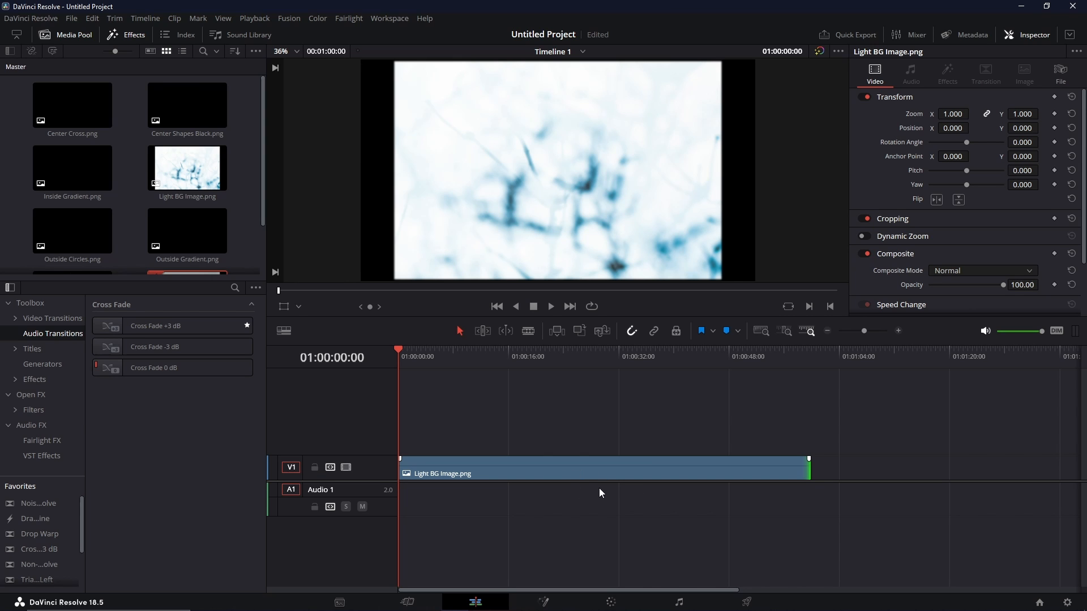
Set the Light BG Image.png clip's zoom to 1.230 in X and Y so it fills the frame.
{"action": "left_click", "coordinate": [575, 471]}
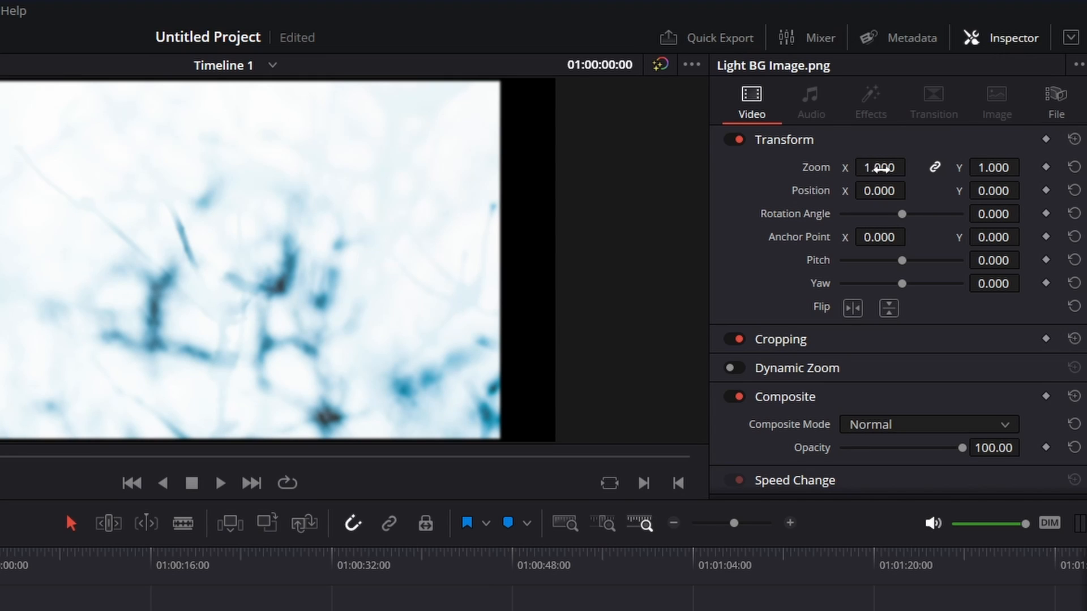
{"action": "left_click_drag", "start_coordinate": [880, 168], "coordinate": [914, 167]}
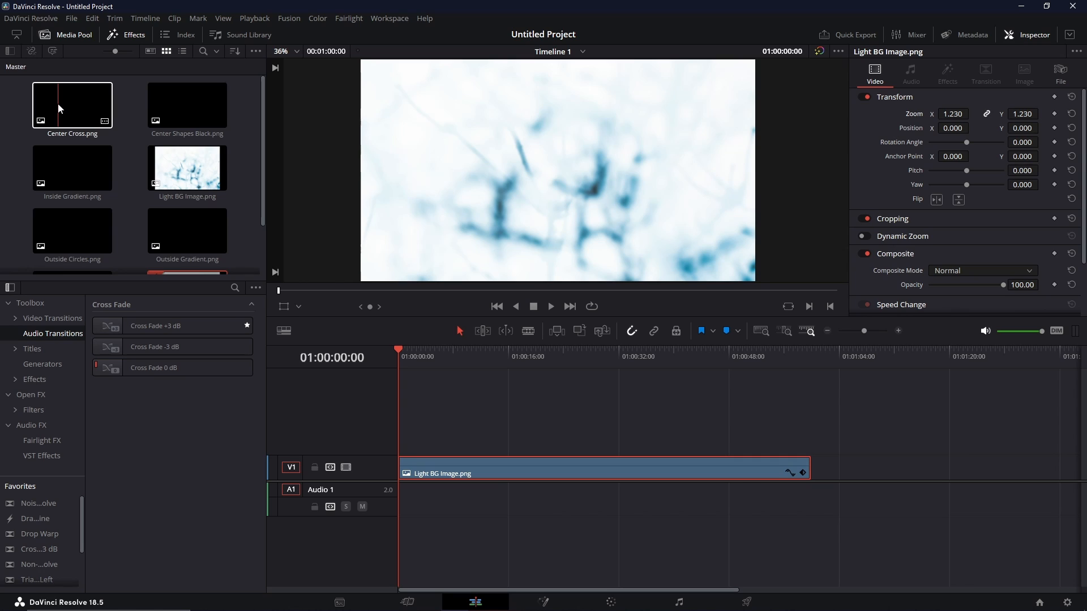
Stack Center Cross, Center Shapes Black, Inside Gradient and Outside Circles on tracks V2 to V5, extending each clip to the background's one-minute length.
{"action": "left_click_drag", "start_coordinate": [59, 106], "coordinate": [809, 449]}
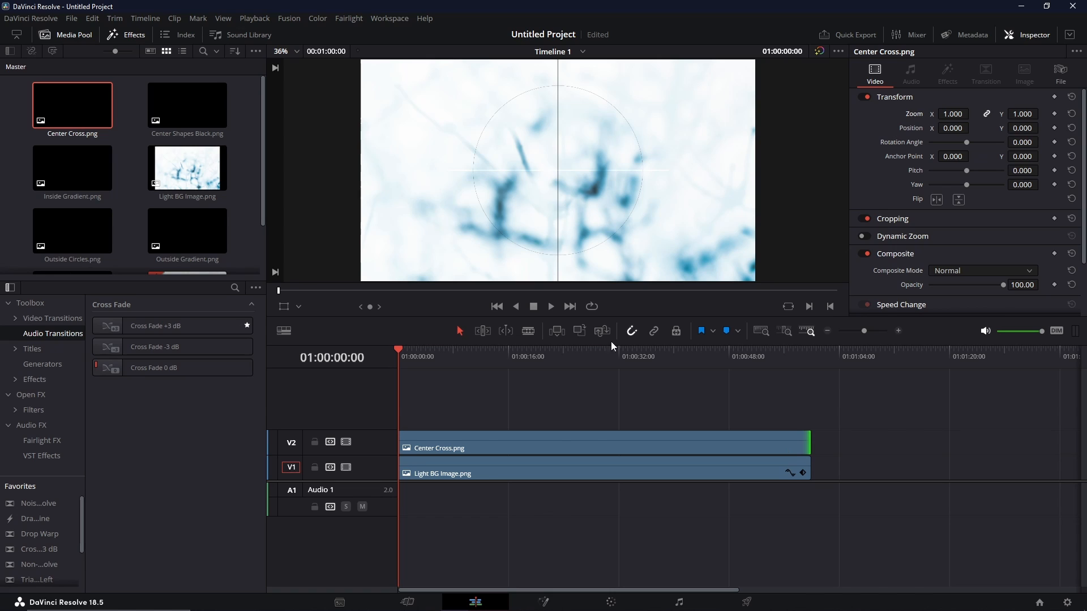
{"action": "left_click", "coordinate": [179, 106]}
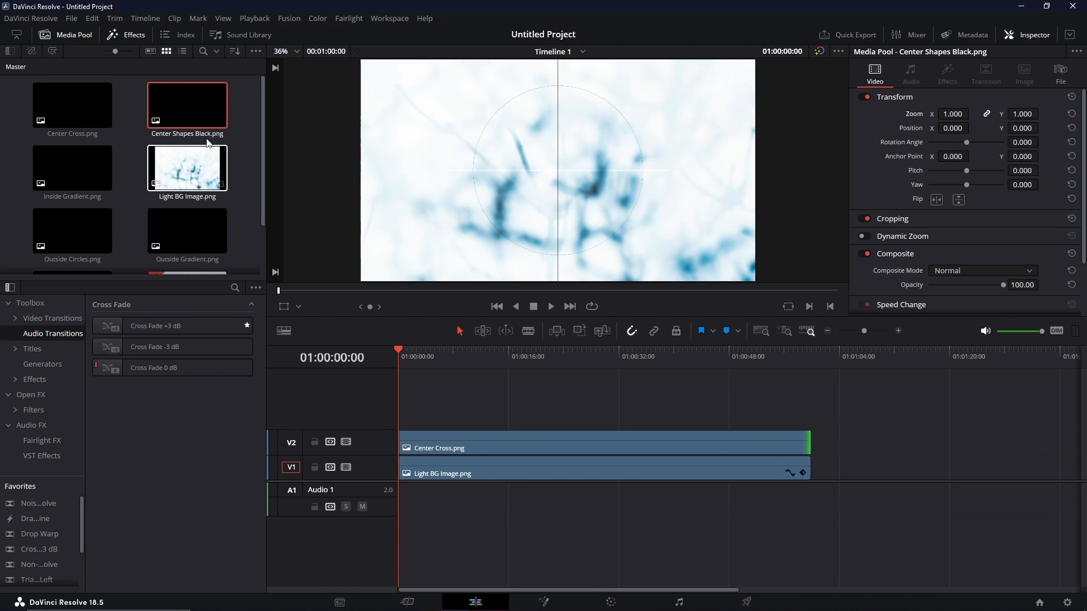
{"action": "left_click_drag", "start_coordinate": [189, 111], "coordinate": [810, 416]}
{"action": "left_click_drag", "start_coordinate": [80, 170], "coordinate": [810, 398]}
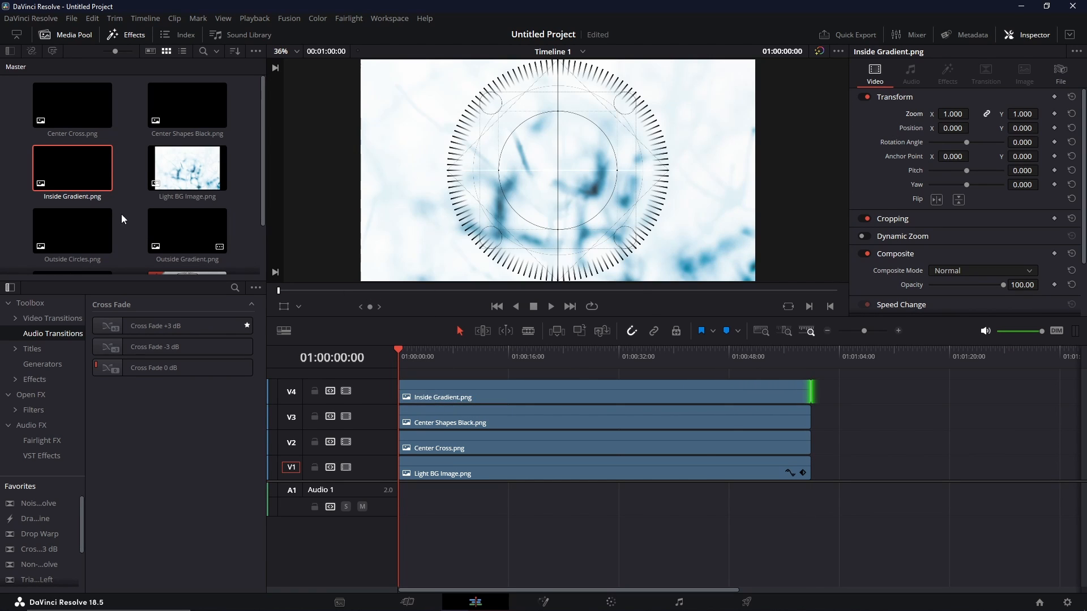
{"action": "left_click_drag", "start_coordinate": [110, 227], "coordinate": [403, 378]}
{"action": "left_click_drag", "start_coordinate": [433, 378], "coordinate": [810, 379]}
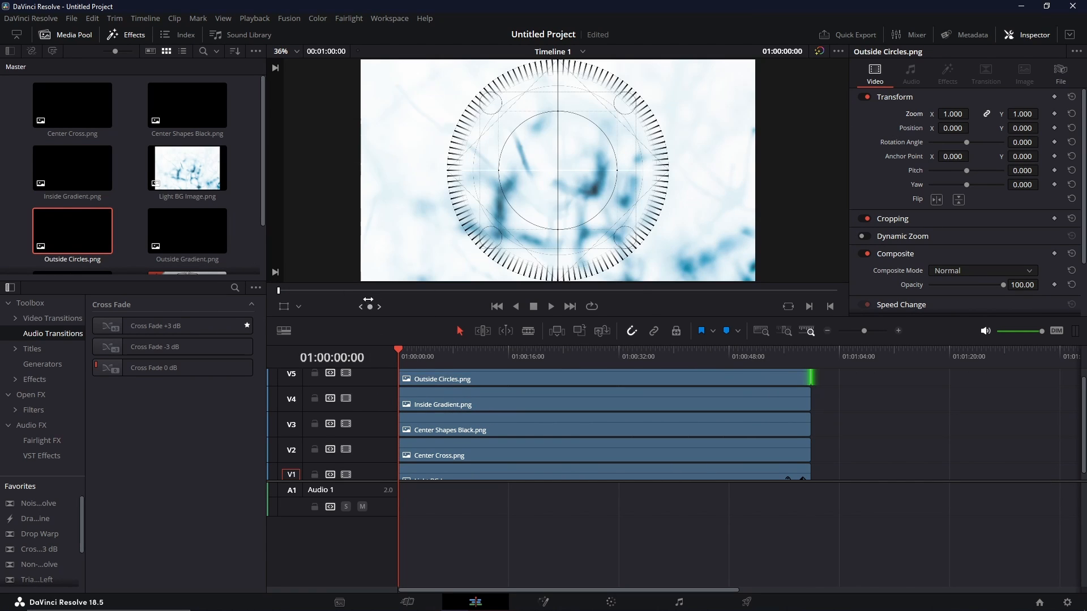
Add Outside Gradient.png on track V6 and Outside Shape.png on V7, both extended to the other clips' one-minute length.
{"action": "left_click_drag", "start_coordinate": [189, 229], "coordinate": [810, 384]}
{"action": "scroll", "coordinate": [118, 224], "scroll_direction": "down", "scroll_amount": 2}
{"action": "left_click_drag", "start_coordinate": [80, 229], "coordinate": [811, 384]}
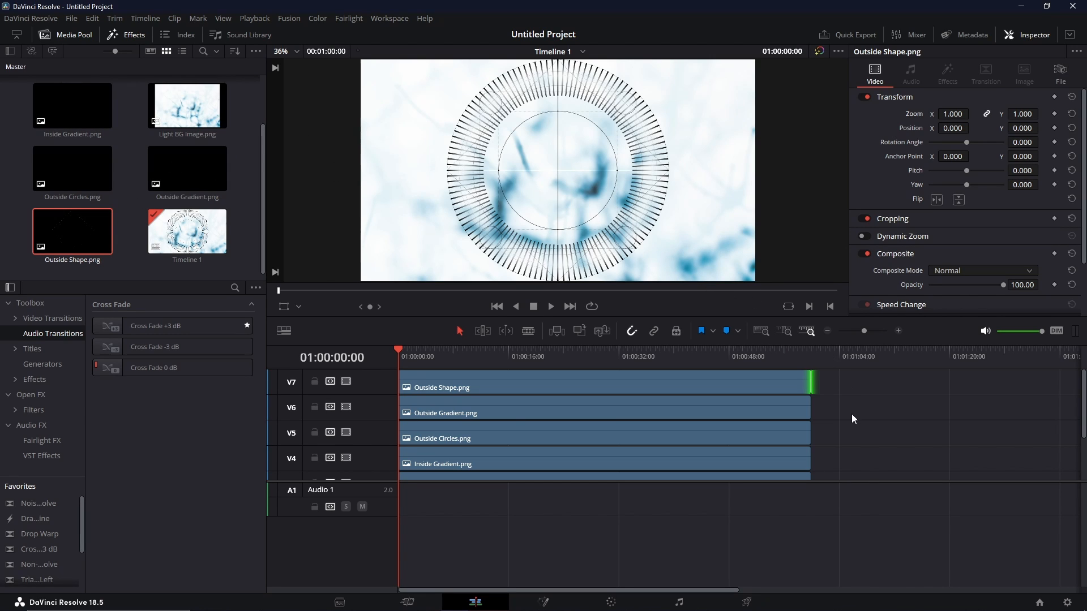
Set the Center Cross.png clip's zoom to 1.790 in X and Y.
{"action": "scroll", "coordinate": [603, 388], "scroll_direction": "down", "scroll_amount": 3}
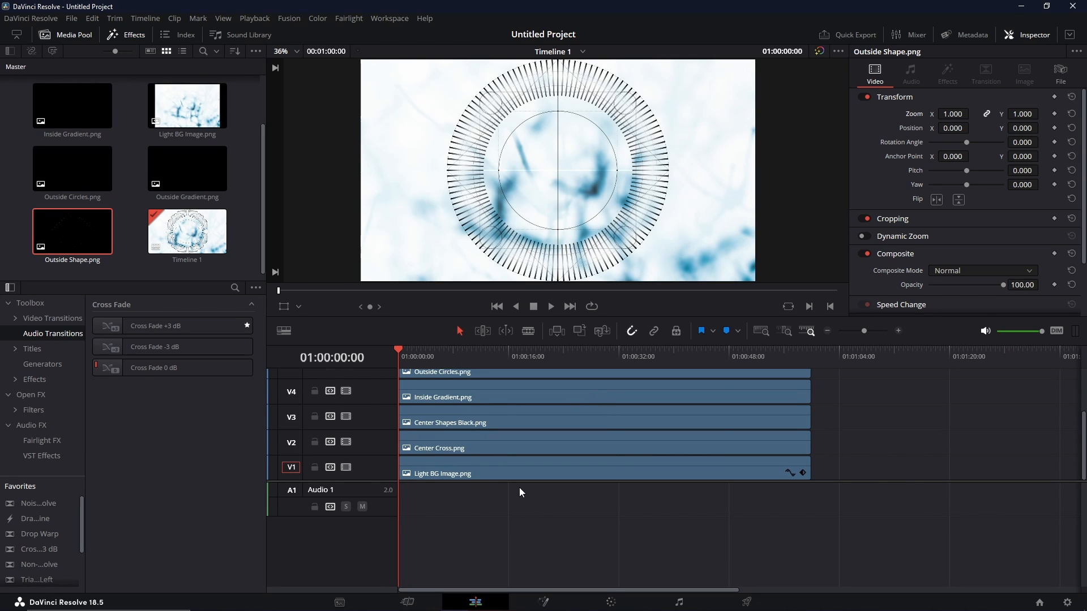
{"action": "left_click", "coordinate": [481, 444]}
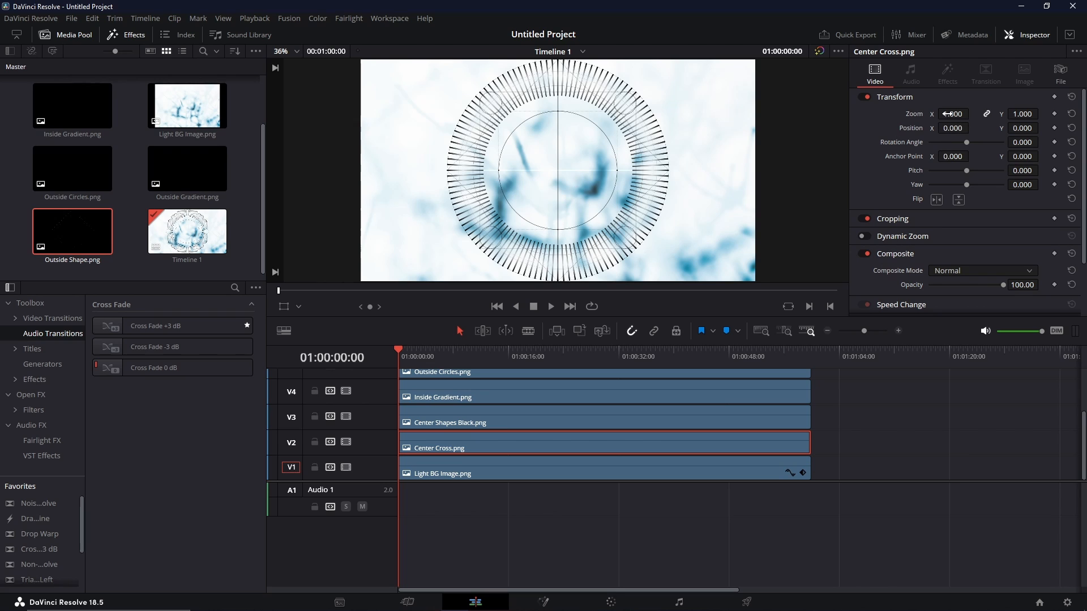
{"action": "mouse_move", "coordinate": [951, 114]}
{"action": "left_mouse_down"}
{"action": "mouse_move", "coordinate": [972, 113]}
{"action": "mouse_move", "coordinate": [950, 114]}
{"action": "left_mouse_up"}
{"action": "mouse_move", "coordinate": [952, 114]}
{"action": "left_mouse_down"}
{"action": "mouse_move", "coordinate": [1044, 114]}
{"action": "mouse_move", "coordinate": [952, 113]}
{"action": "left_mouse_up"}
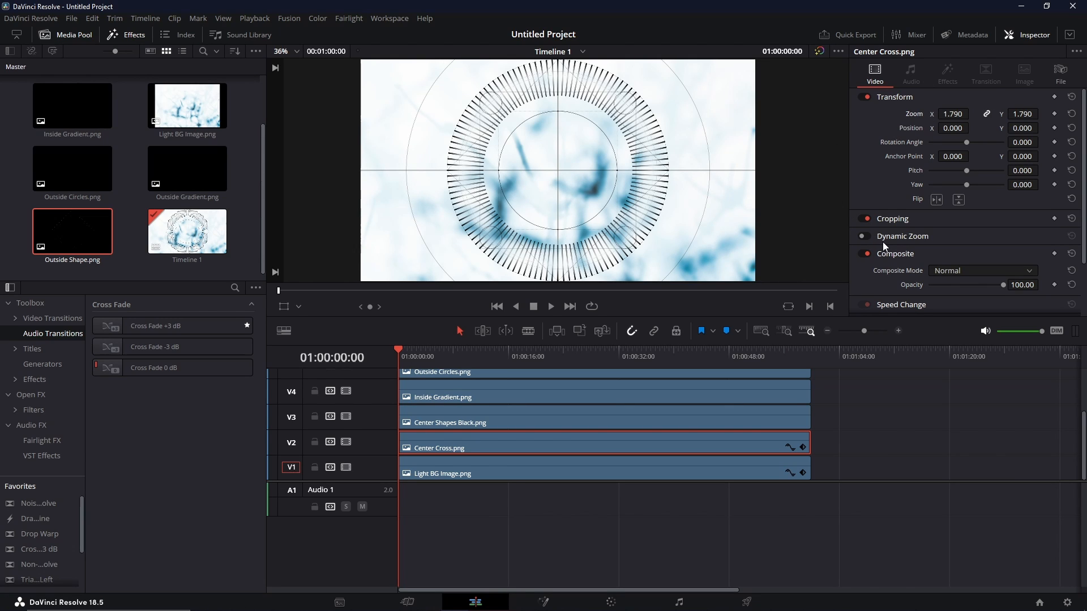
Set the zoom of the Center Shapes Black.png clip to 0.490 and of the Inside Gradient.png clip to 0.970.
{"action": "left_click", "coordinate": [589, 422]}
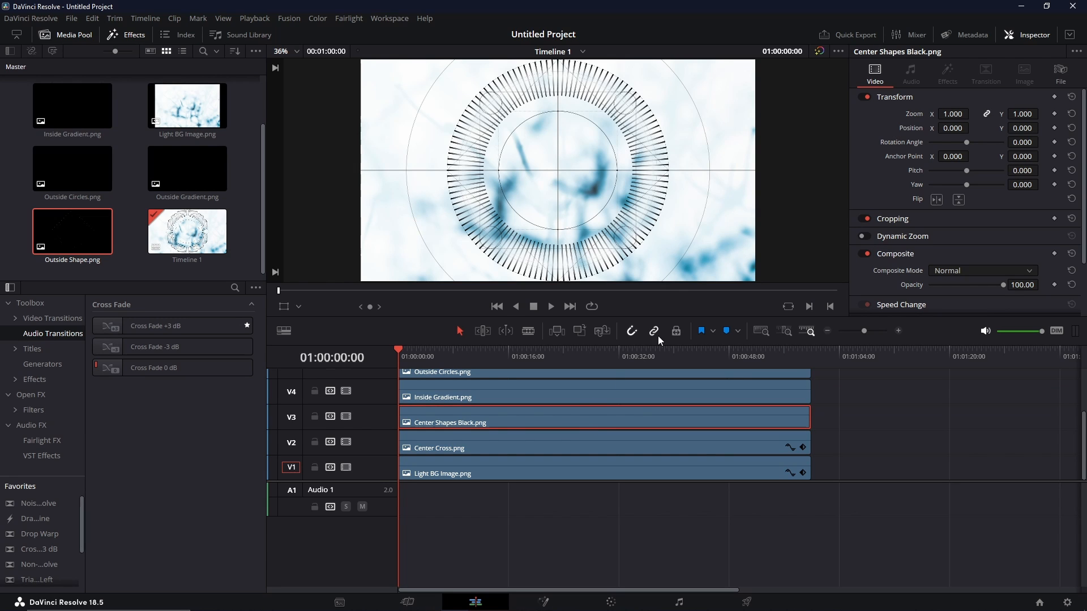
{"action": "left_click_drag", "start_coordinate": [953, 114], "coordinate": [923, 114]}
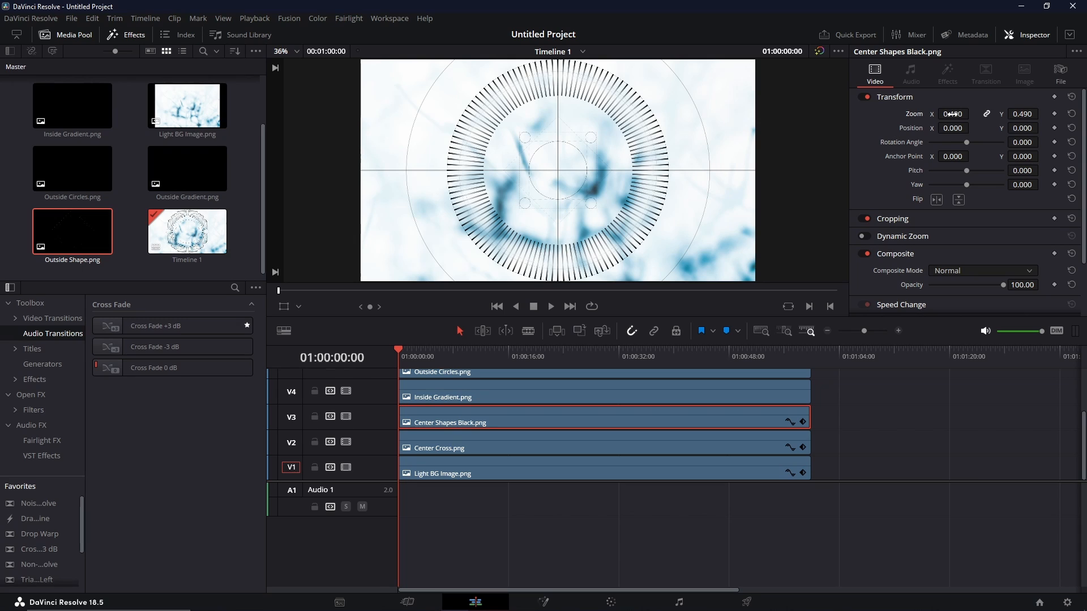
{"action": "left_click", "coordinate": [580, 395]}
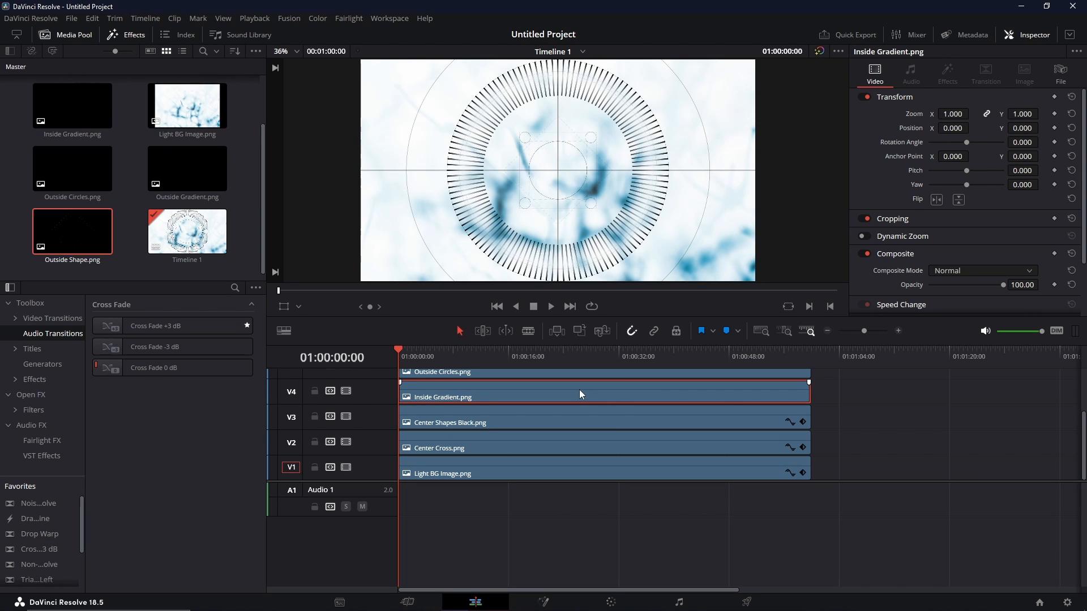
{"action": "left_click_drag", "start_coordinate": [908, 117], "coordinate": [902, 117]}
Set the Outside Circles.png clip's zoom to 1.720 in X and Y.
{"action": "left_click", "coordinate": [744, 372]}
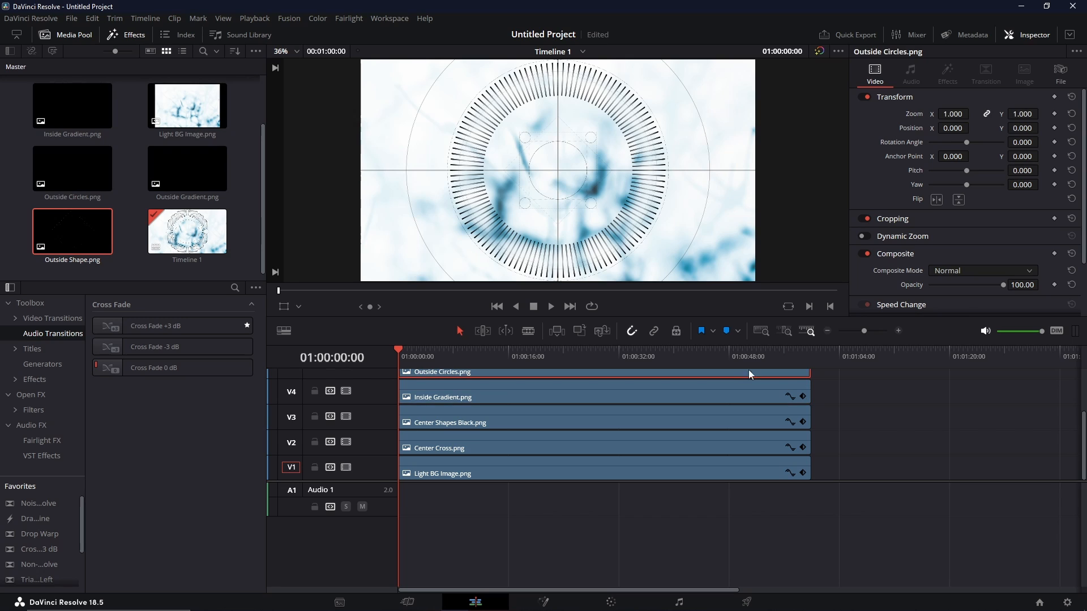
{"action": "left_click_drag", "start_coordinate": [956, 114], "coordinate": [997, 114]}
{"action": "scroll", "coordinate": [691, 384], "scroll_direction": "up", "scroll_amount": 1}
{"action": "scroll", "coordinate": [691, 385], "scroll_direction": "up", "scroll_amount": 1}
{"action": "scroll", "coordinate": [602, 396], "scroll_direction": "down", "scroll_amount": 2}
{"action": "scroll", "coordinate": [571, 415], "scroll_direction": "up", "scroll_amount": 2}
{"action": "scroll", "coordinate": [573, 420], "scroll_direction": "up", "scroll_amount": 1}
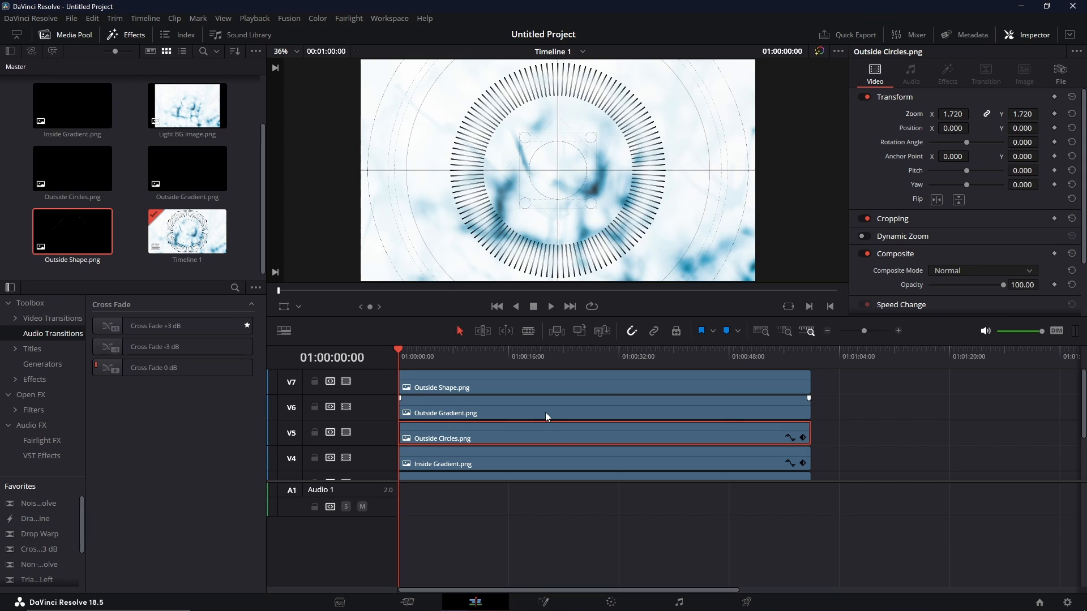
Enlarge the Outside Gradient.png clip so its ring surrounds the inner one, and set the Outside Shape.png clip's zoom to 2.550.
{"action": "left_click", "coordinate": [546, 416]}
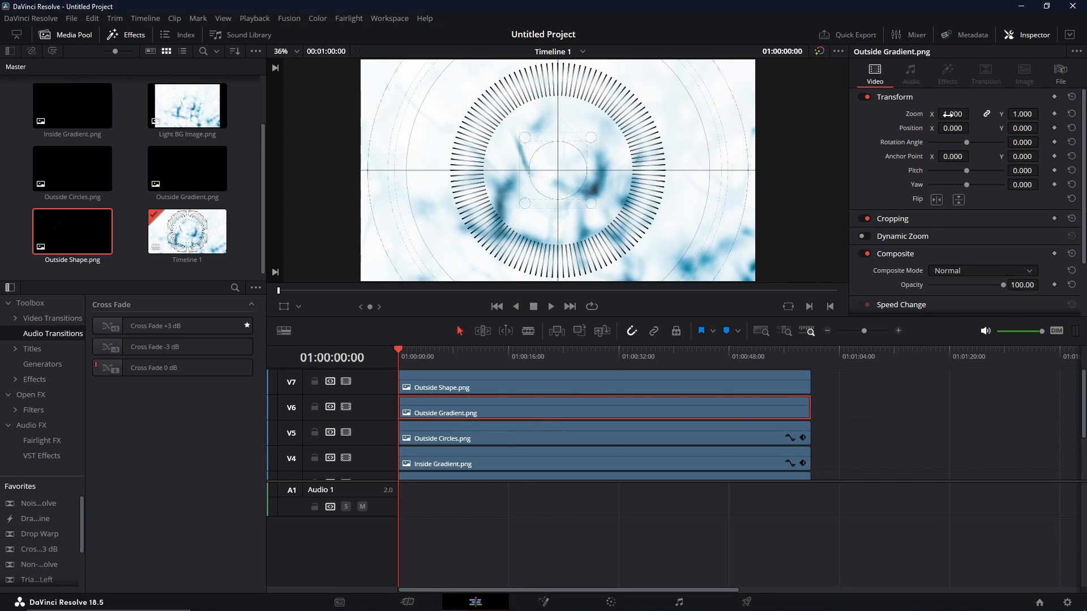
{"action": "left_click_drag", "start_coordinate": [952, 113], "coordinate": [997, 114]}
{"action": "left_click", "coordinate": [619, 380]}
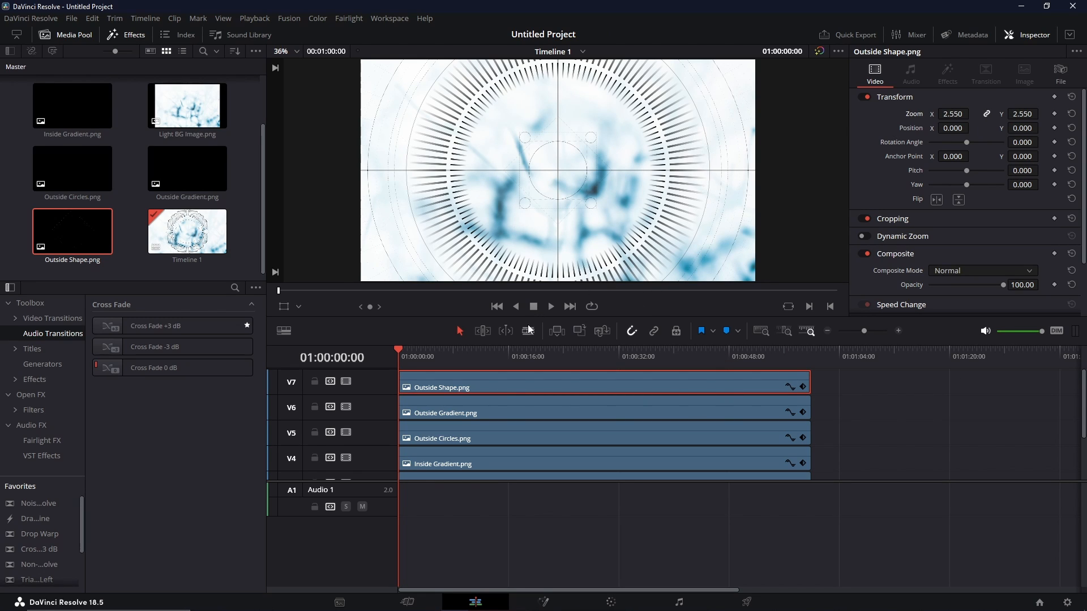
Set the Center Shapes Black.png clip's zoom to 0.740 in X and Y.
{"action": "scroll", "coordinate": [498, 427], "scroll_direction": "down", "scroll_amount": 2}
{"action": "left_click", "coordinate": [498, 451]}
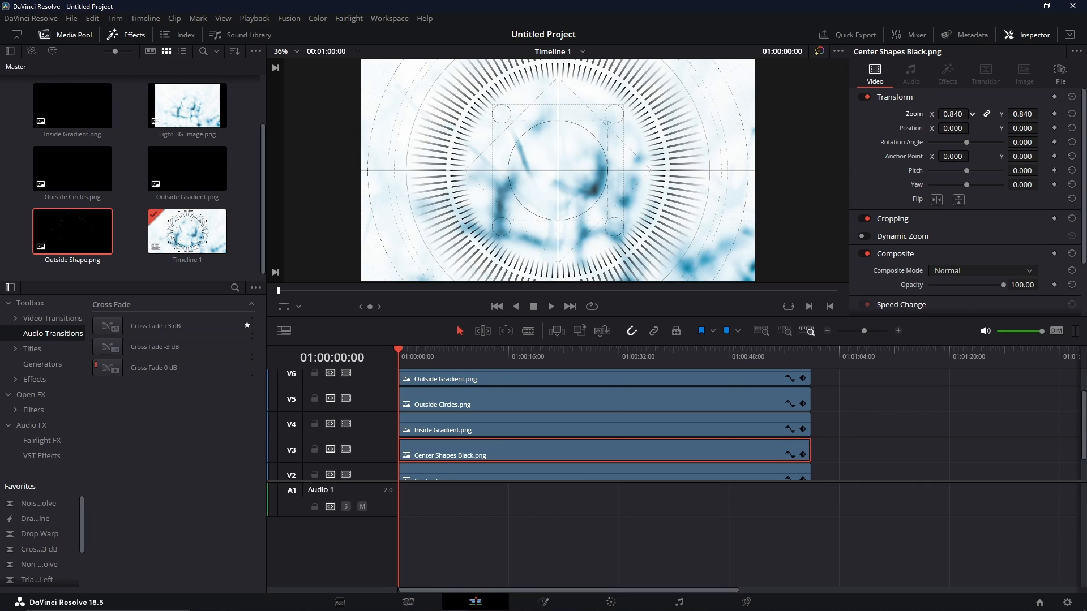
{"action": "left_click_drag", "start_coordinate": [971, 114], "coordinate": [968, 114]}
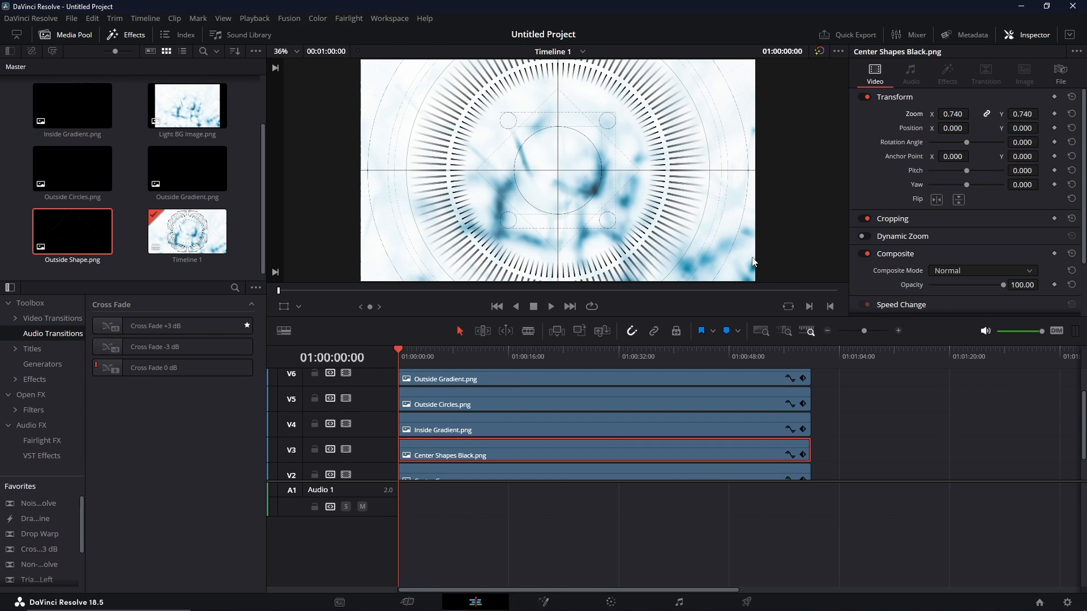
Select the Center Shapes Black.png clip, preview the timeline from its start, and return the playhead to the beginning.
{"action": "scroll", "coordinate": [758, 272], "scroll_direction": "down", "scroll_amount": 1}
{"action": "scroll", "coordinate": [477, 448], "scroll_direction": "down", "scroll_amount": 1}
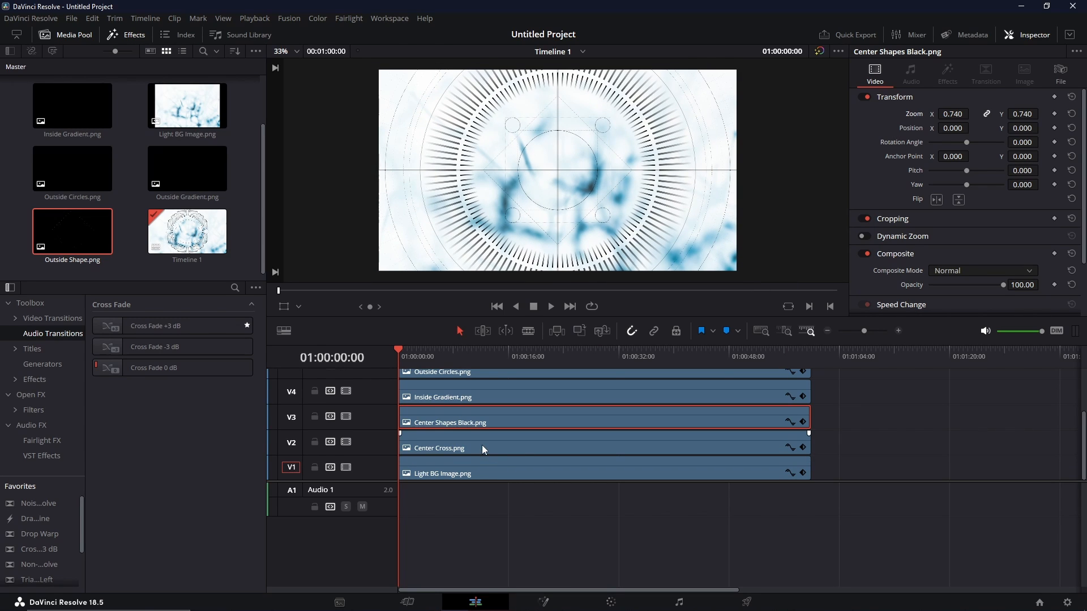
{"action": "left_click", "coordinate": [482, 446]}
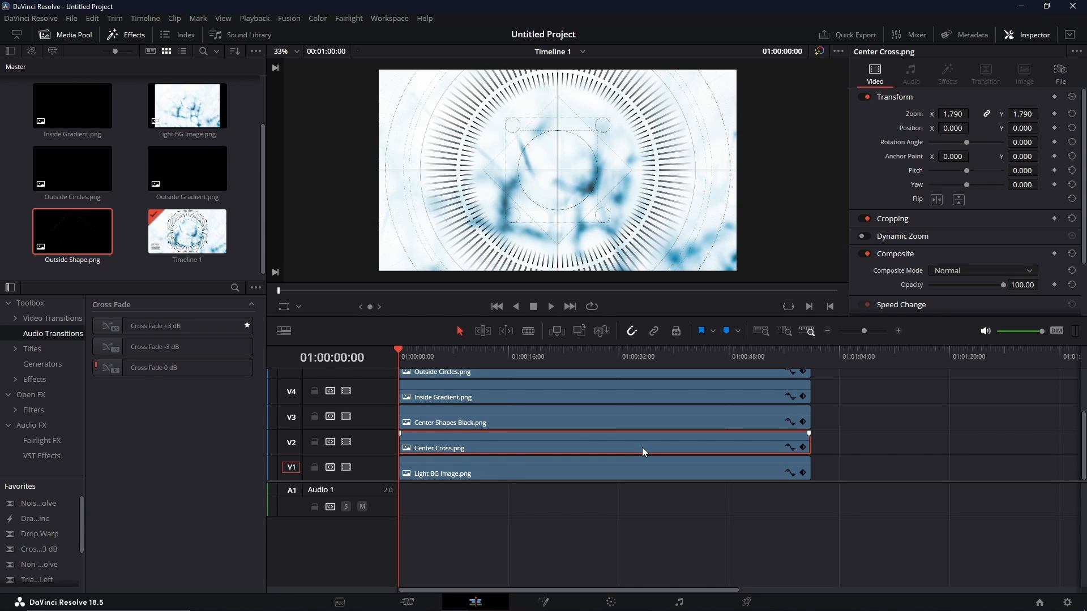
{"action": "left_click", "coordinate": [626, 423]}
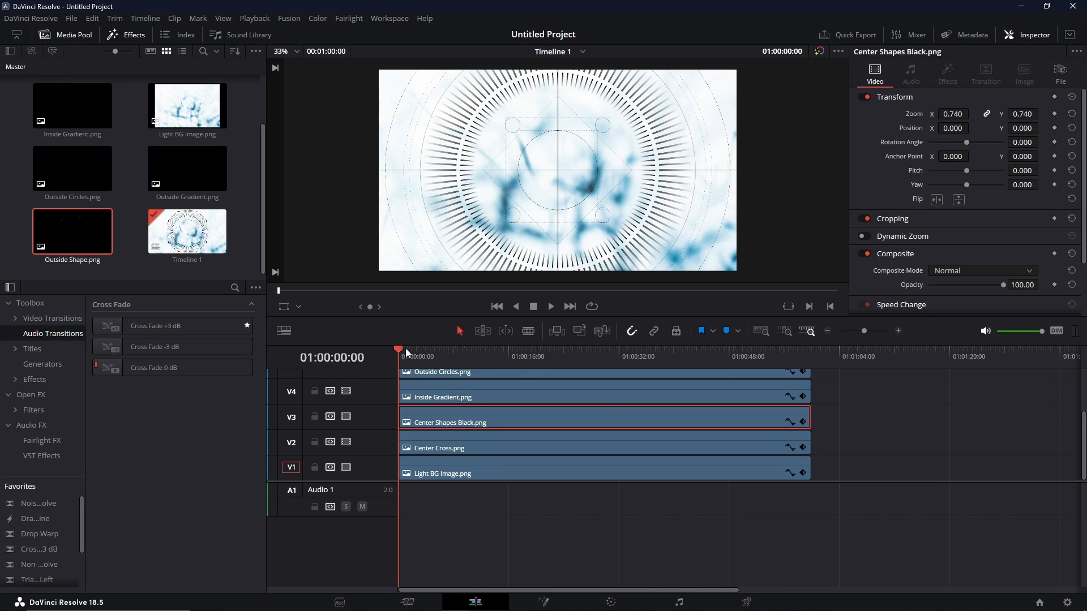
{"action": "left_click_drag", "start_coordinate": [400, 349], "coordinate": [382, 366]}
{"action": "key", "text": "space"}
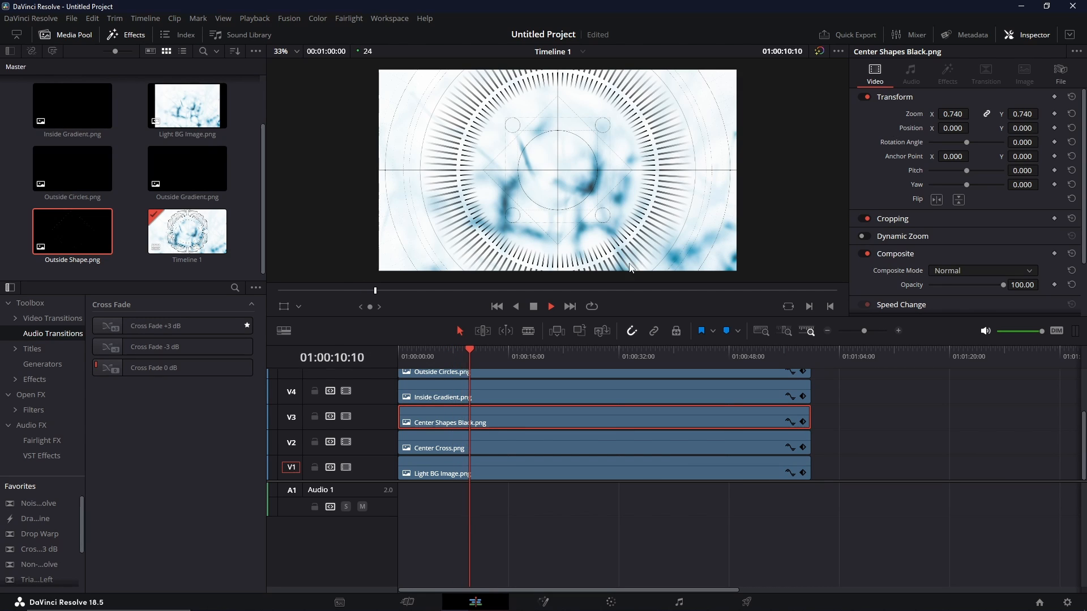
{"action": "key", "text": "space"}
{"action": "left_click_drag", "start_coordinate": [415, 355], "coordinate": [397, 355]}
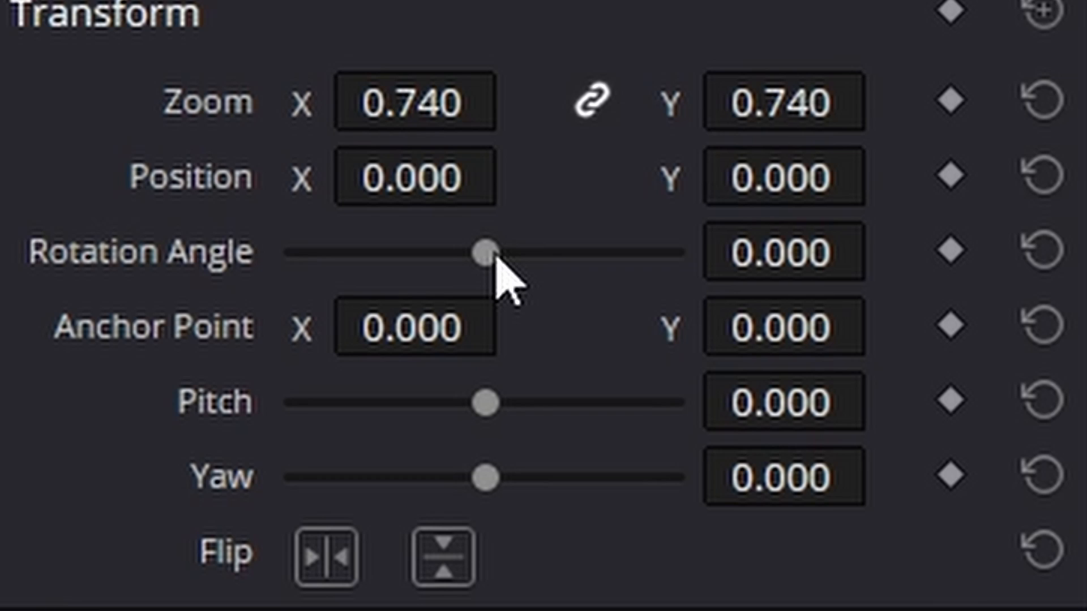
Try rotating the Center Shapes Black.png clip in both directions, and reset its rotation angle.
{"action": "left_click_drag", "start_coordinate": [496, 259], "coordinate": [247, 253]}
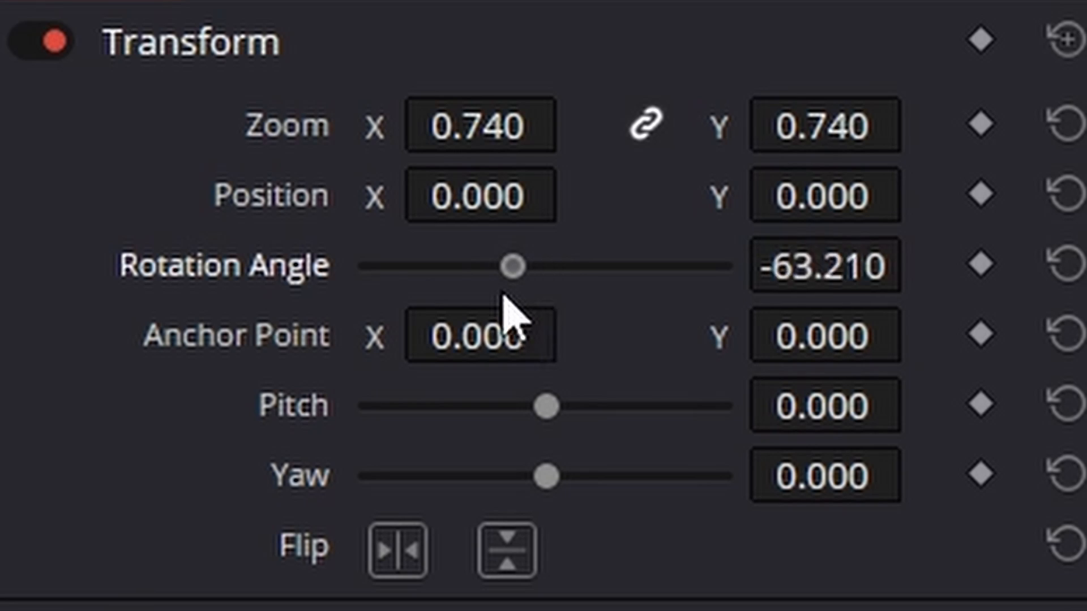
{"action": "left_click_drag", "start_coordinate": [502, 294], "coordinate": [620, 291]}
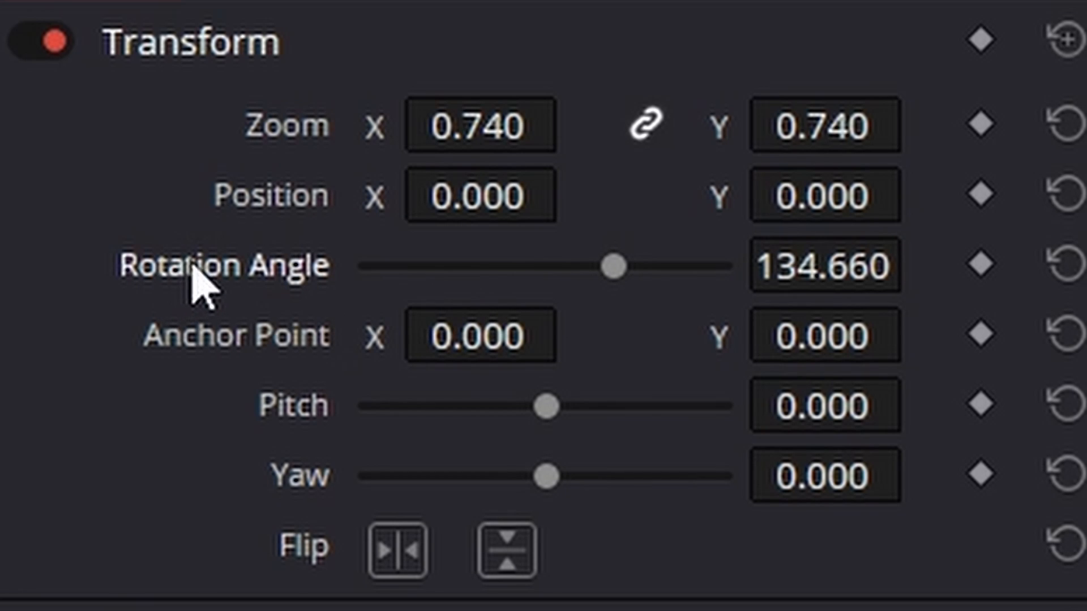
{"action": "double_click", "coordinate": [277, 273]}
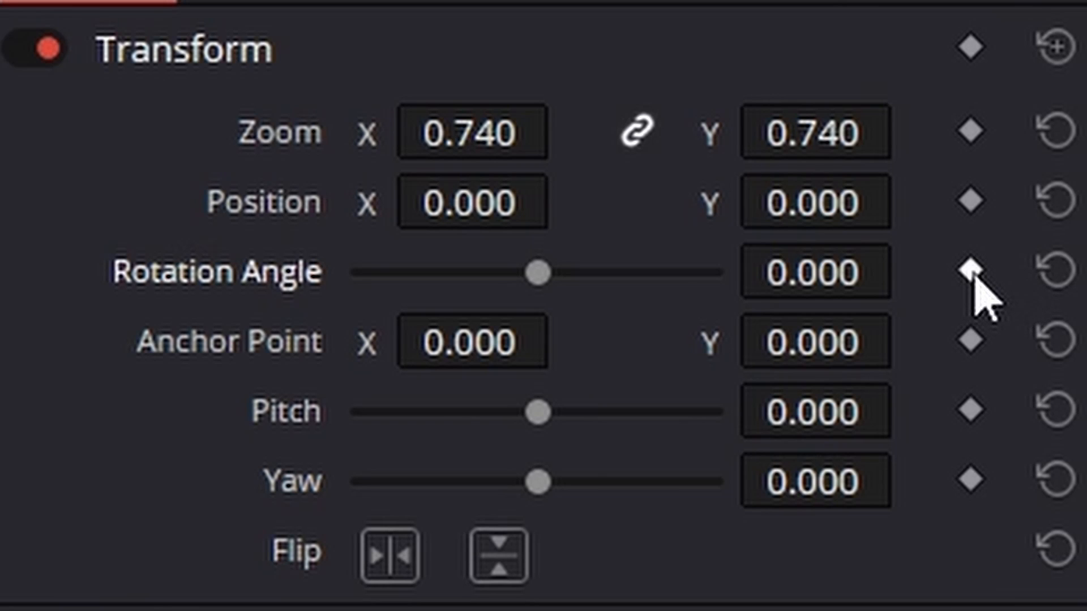
Keyframe the Center Shapes Black.png clip's rotation angle from 0 at the timeline start to 90 at the end, 01:01:00:00.
{"action": "left_click", "coordinate": [970, 271]}
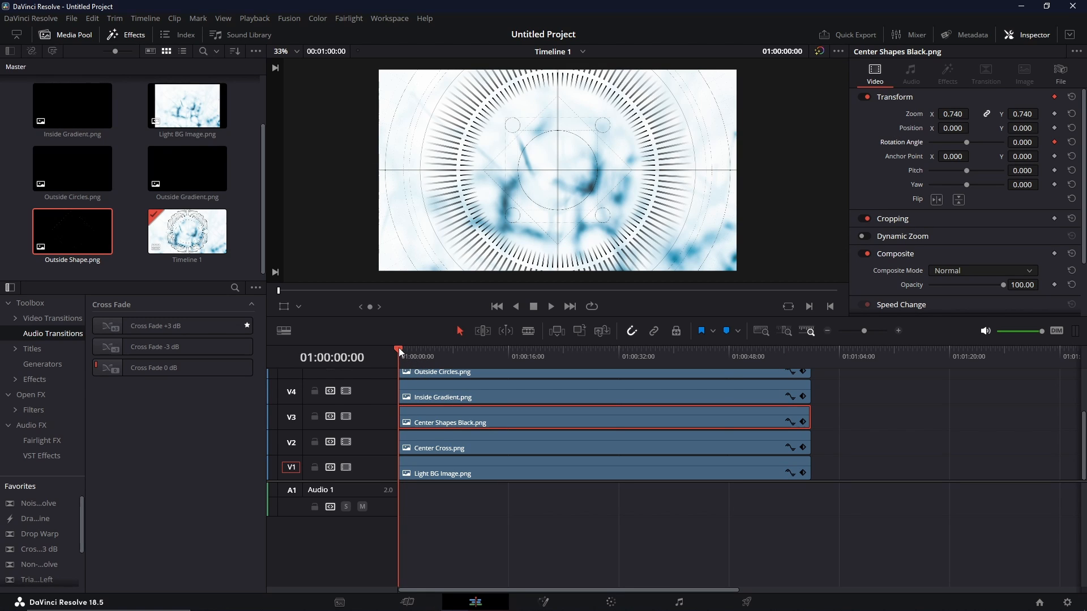
{"action": "left_click_drag", "start_coordinate": [399, 347], "coordinate": [812, 364]}
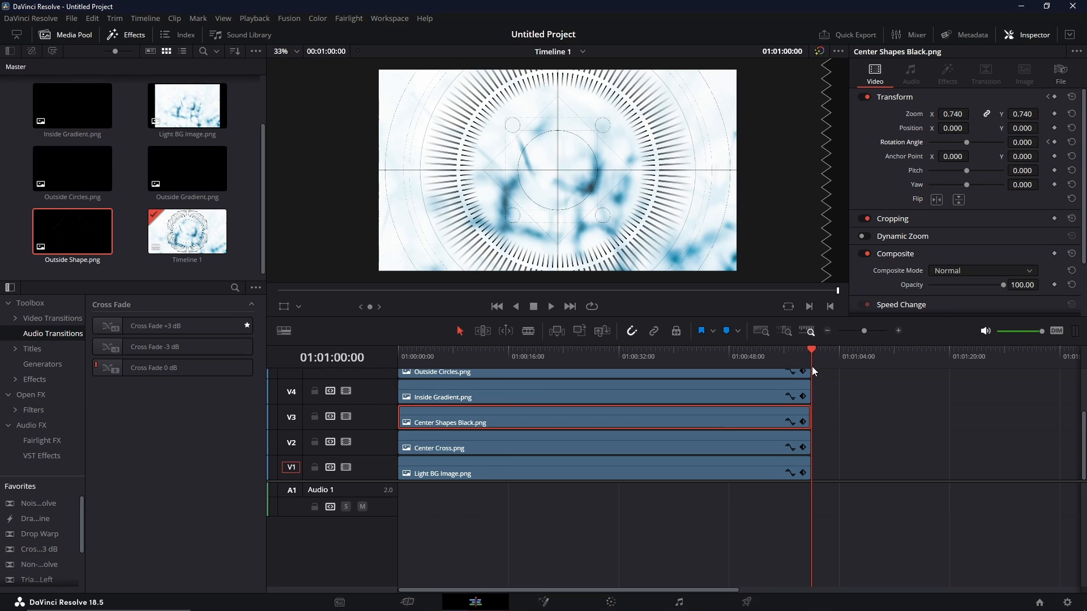
{"action": "left_click", "coordinate": [1023, 141]}
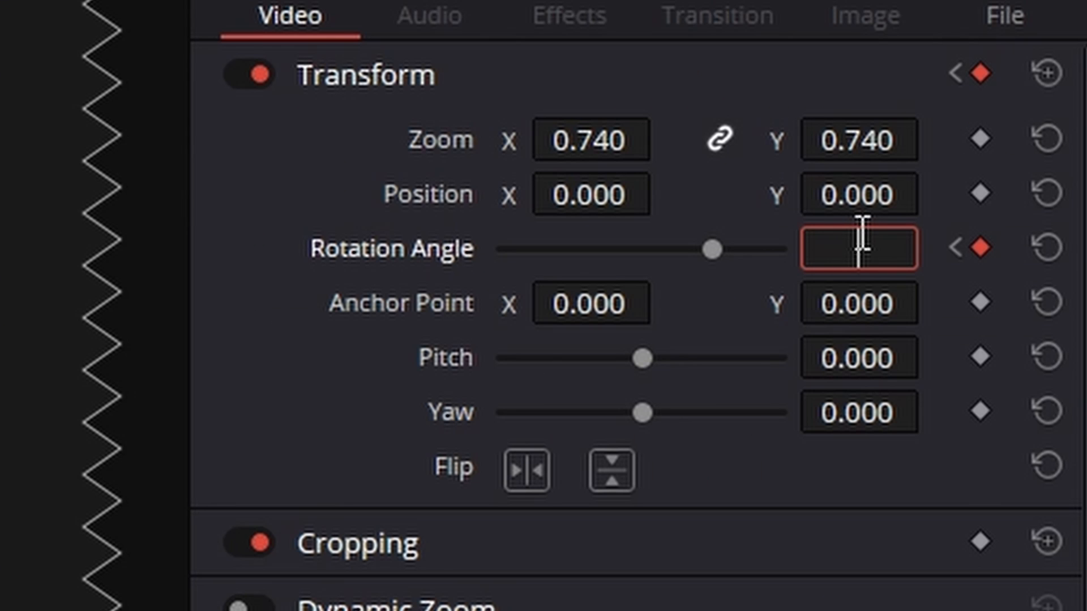
{"action": "type", "text": "90"}
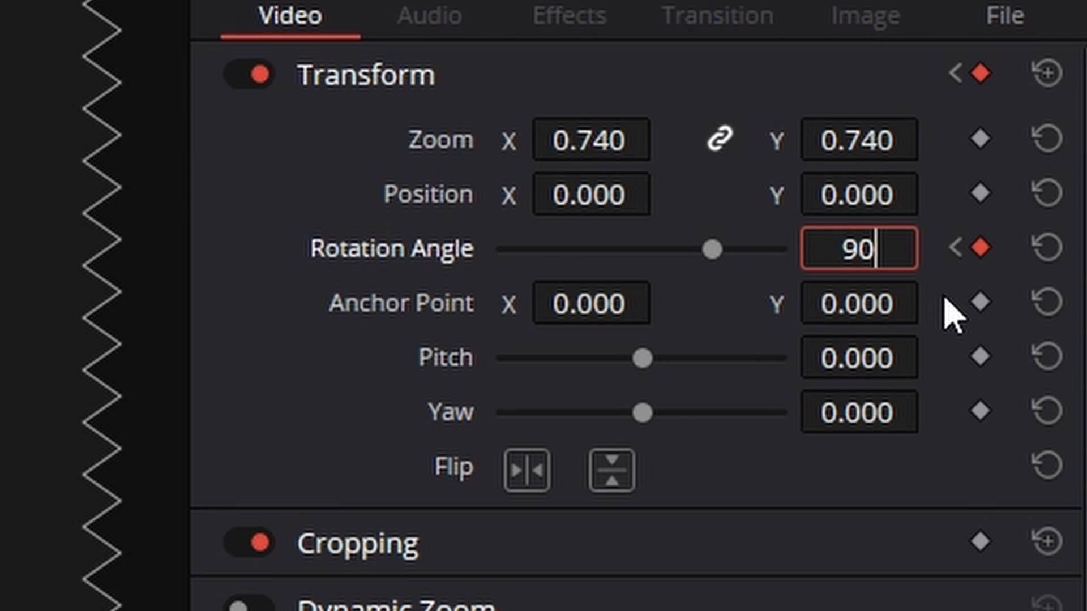
{"action": "key", "text": "Return"}
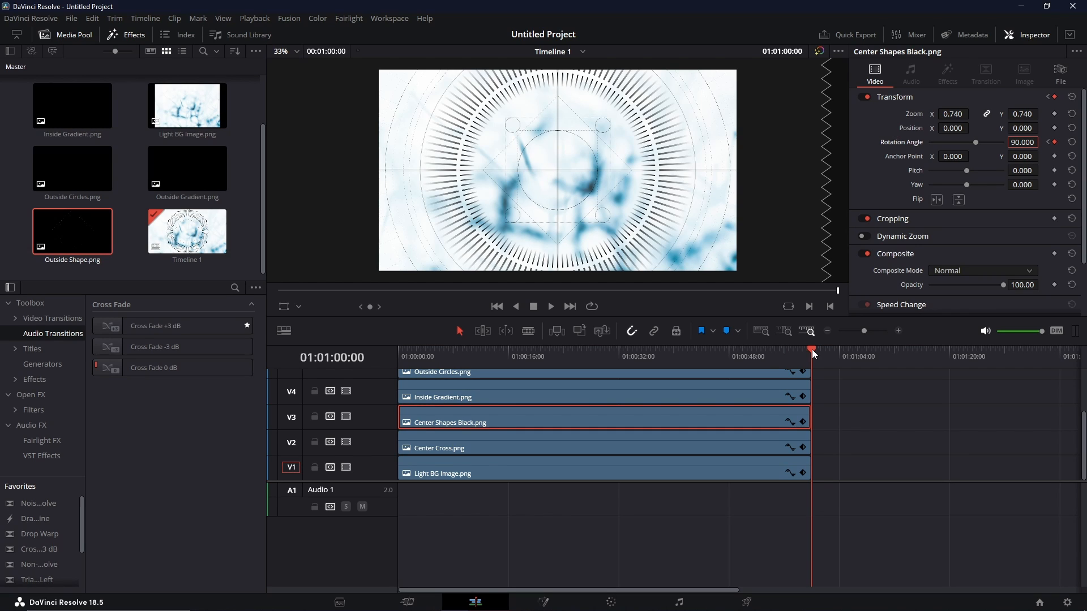
Play the timeline from the start in full screen to review the rotation of the center shapes.
{"action": "left_click", "coordinate": [402, 351]}
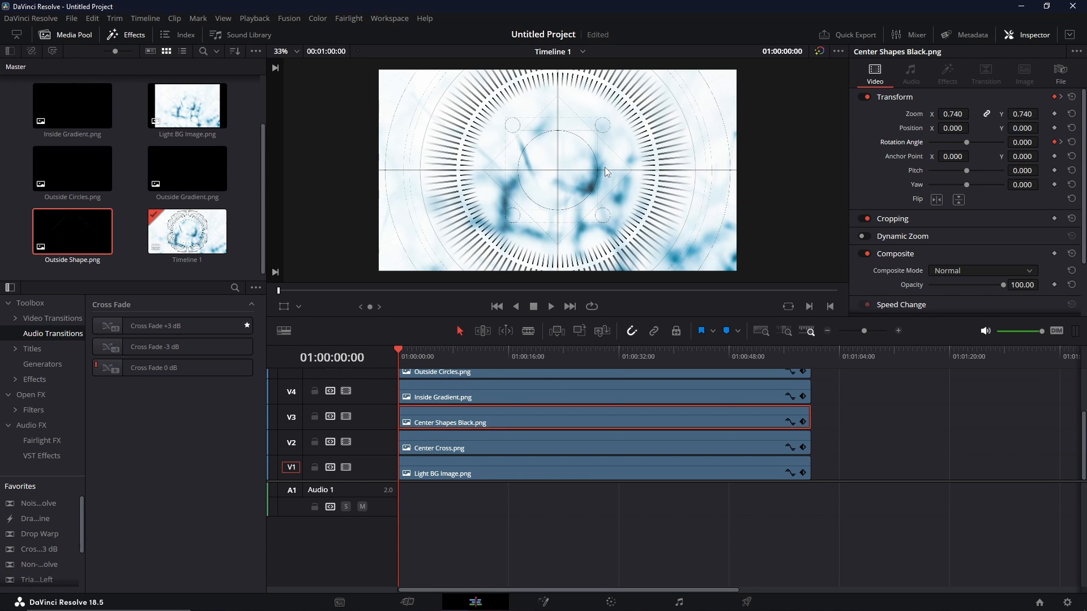
{"action": "key", "text": "space"}
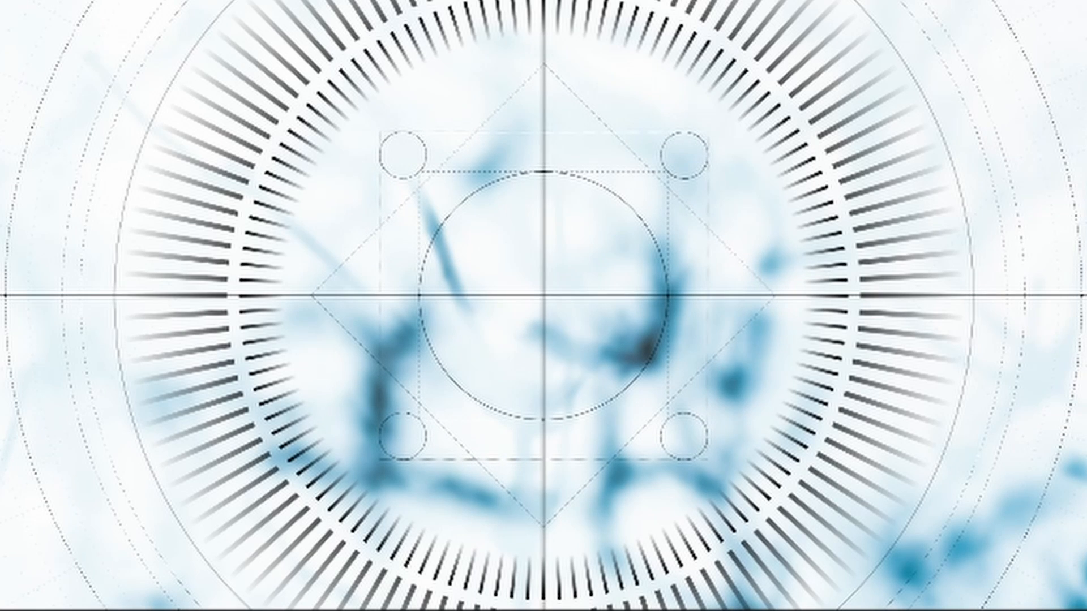
{"action": "key", "text": "Escape"}
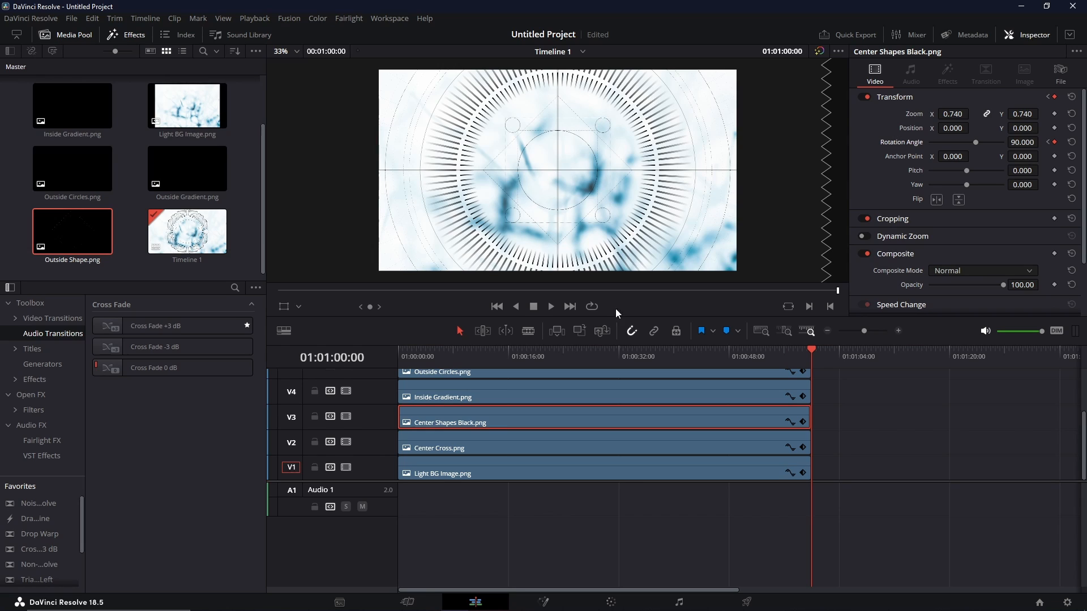
Select the Inside Gradient.png clip and keyframe its rotation angle at -180 at the timeline end, 01:01:00:00.
{"action": "left_click", "coordinate": [620, 384]}
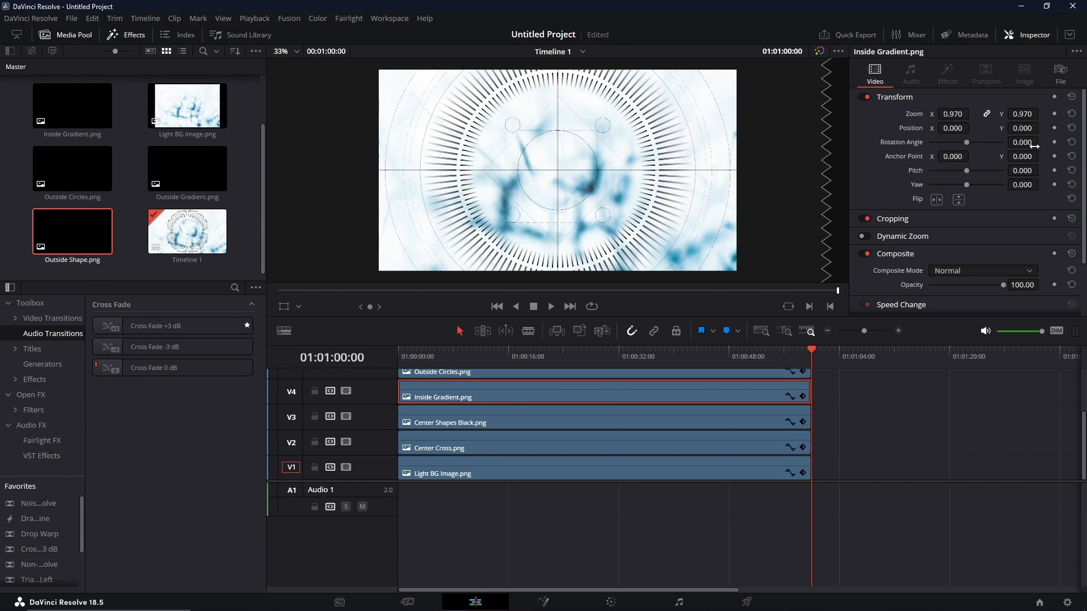
{"action": "left_click", "coordinate": [1015, 142]}
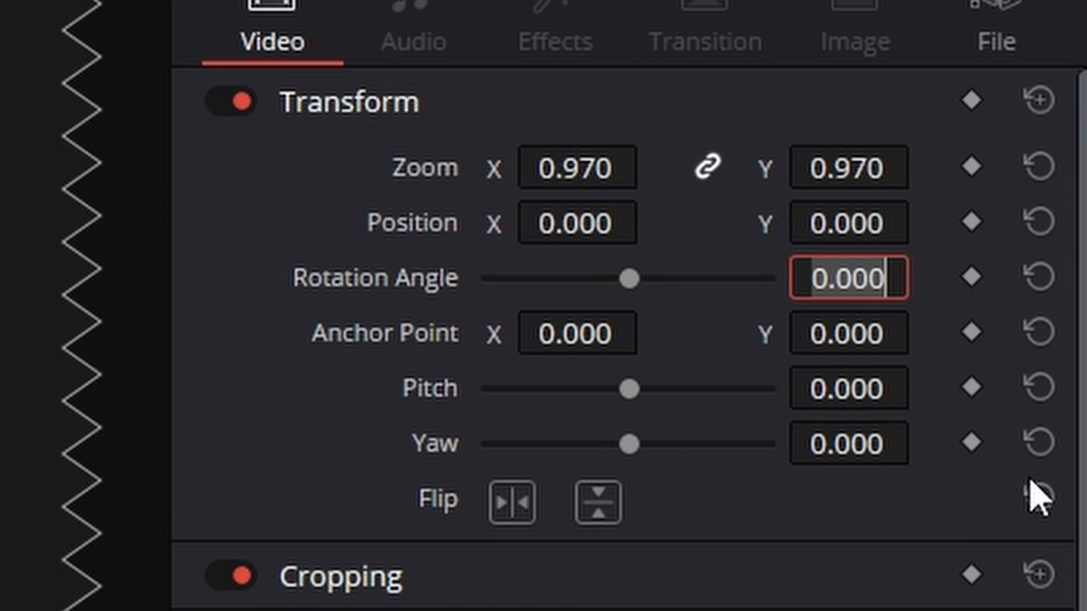
{"action": "type", "text": "-180"}
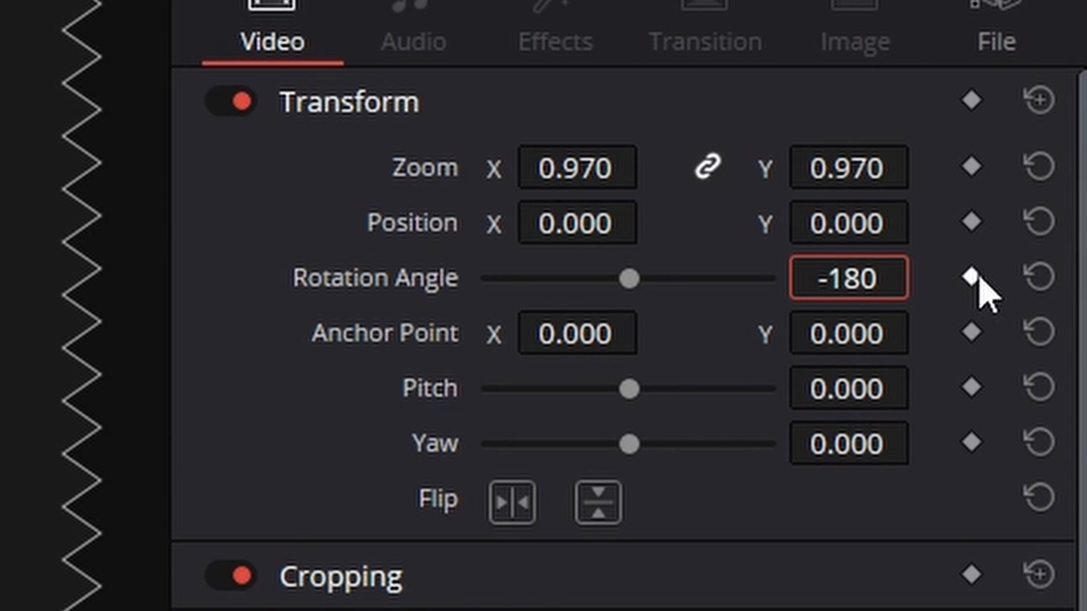
{"action": "key", "text": "Return"}
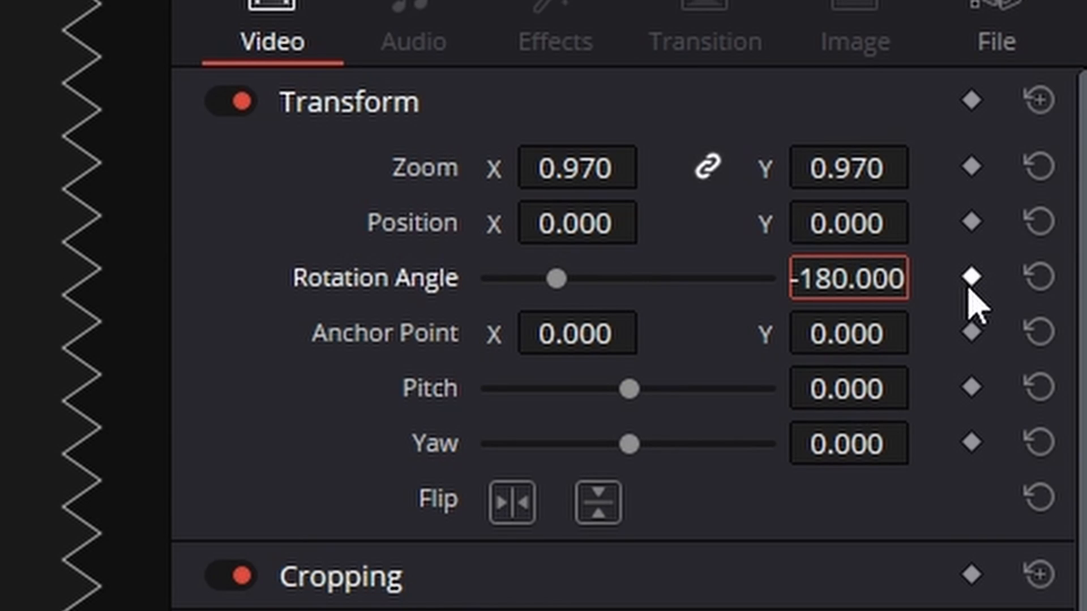
{"action": "left_click", "coordinate": [969, 283]}
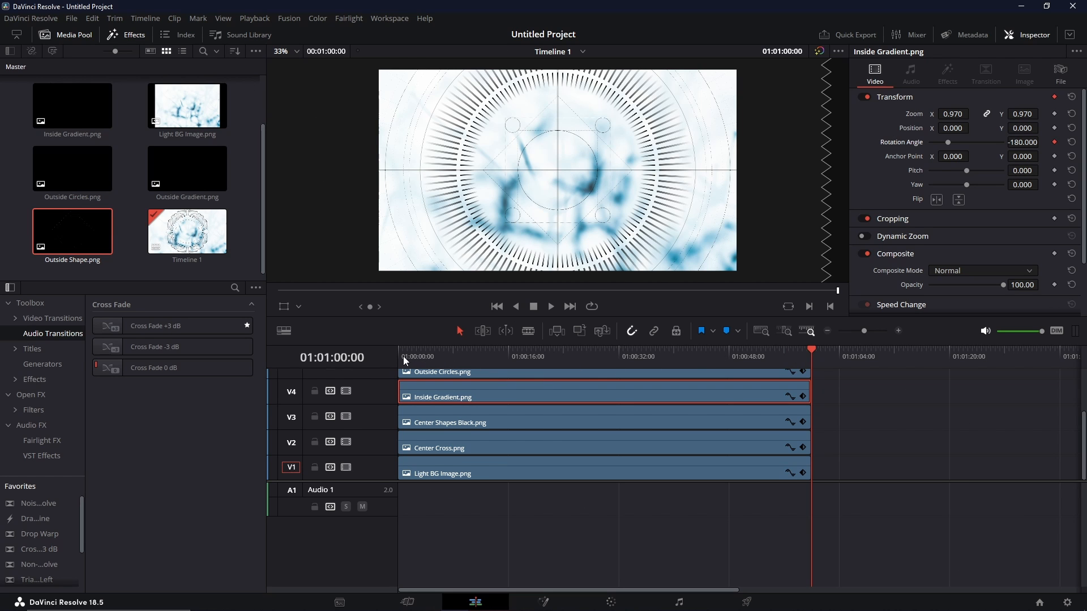
Keyframe the Inside Gradient.png clip's rotation angle at 0 at the timeline start and play the timeline to review it.
{"action": "left_click", "coordinate": [399, 354]}
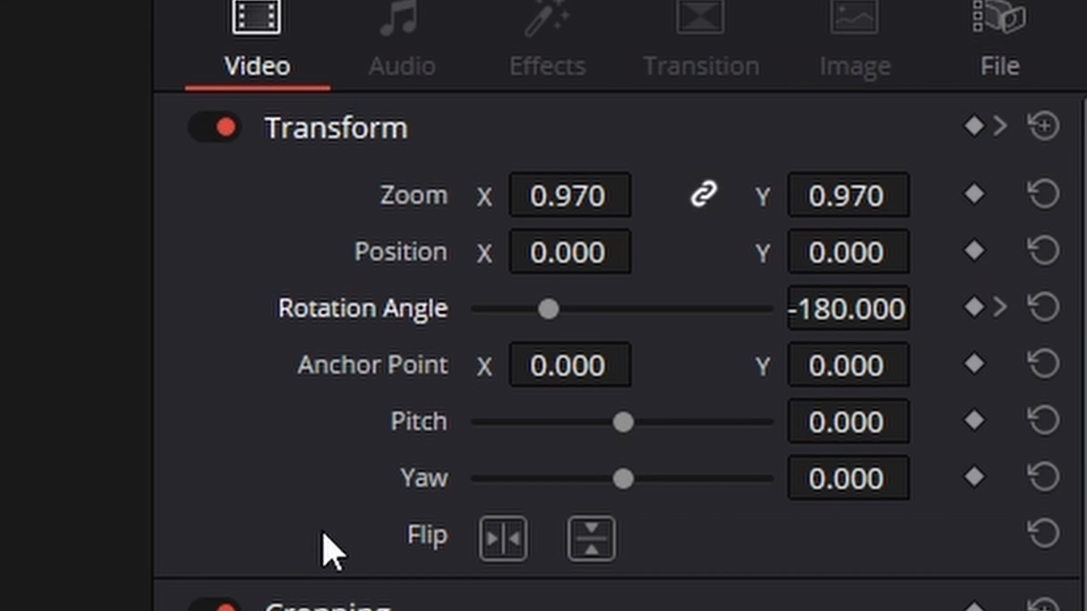
{"action": "double_click", "coordinate": [364, 317]}
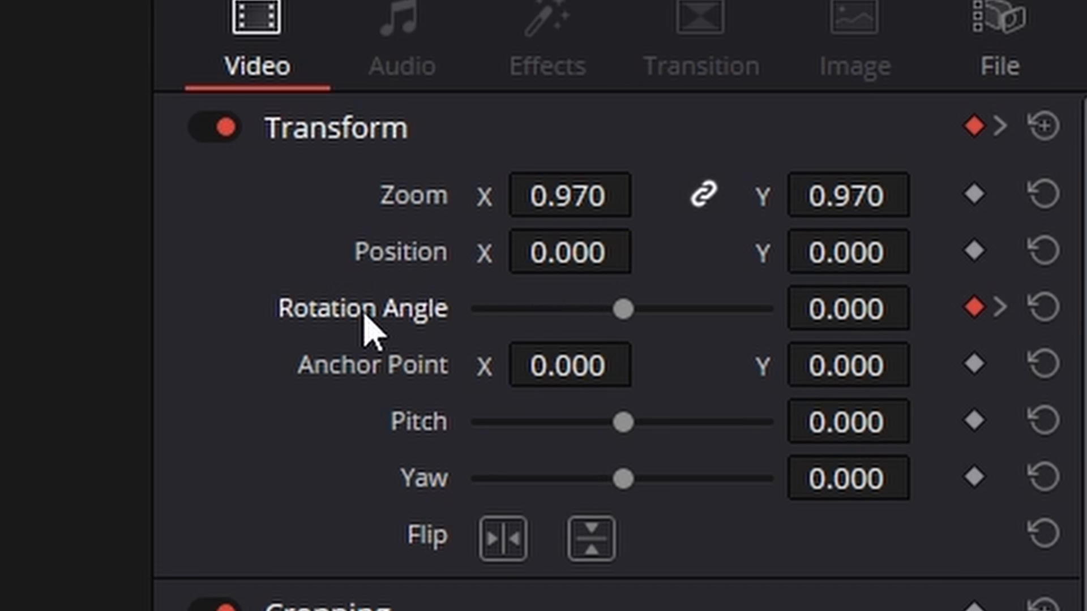
{"action": "left_click", "coordinate": [975, 311]}
{"action": "key", "text": "space"}
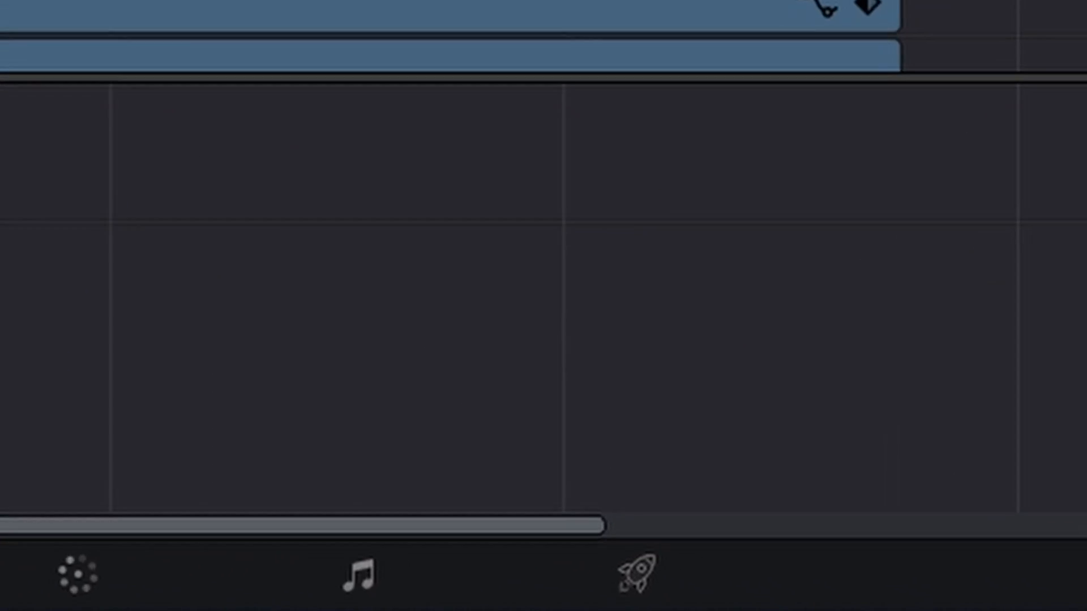
Open the render settings, name the output file White Animated Background, and choose a destination folder for it.
{"action": "left_click", "coordinate": [633, 569]}
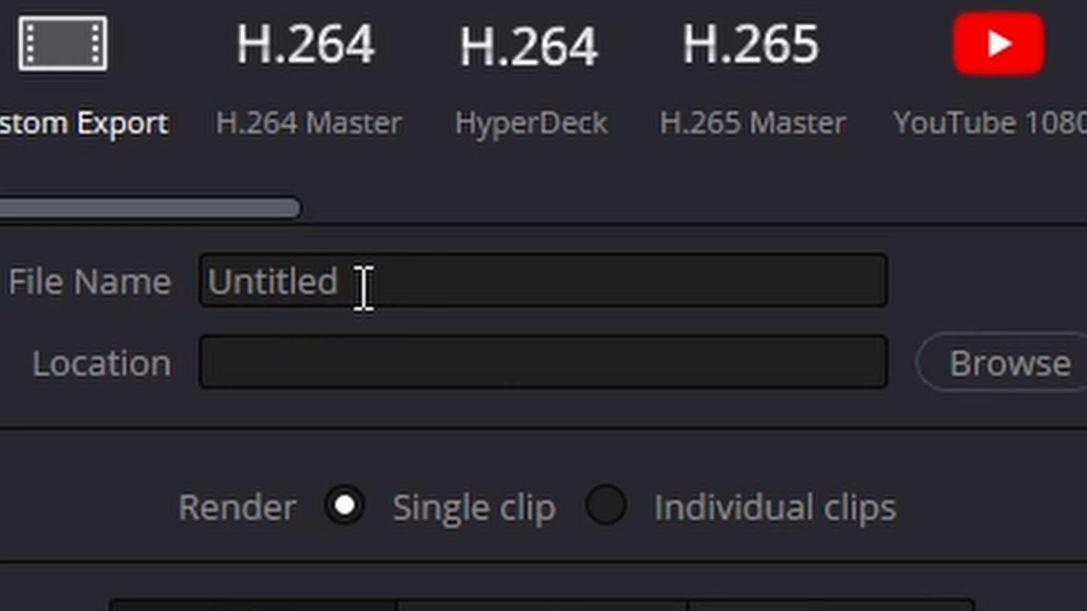
{"action": "left_click", "coordinate": [364, 288]}
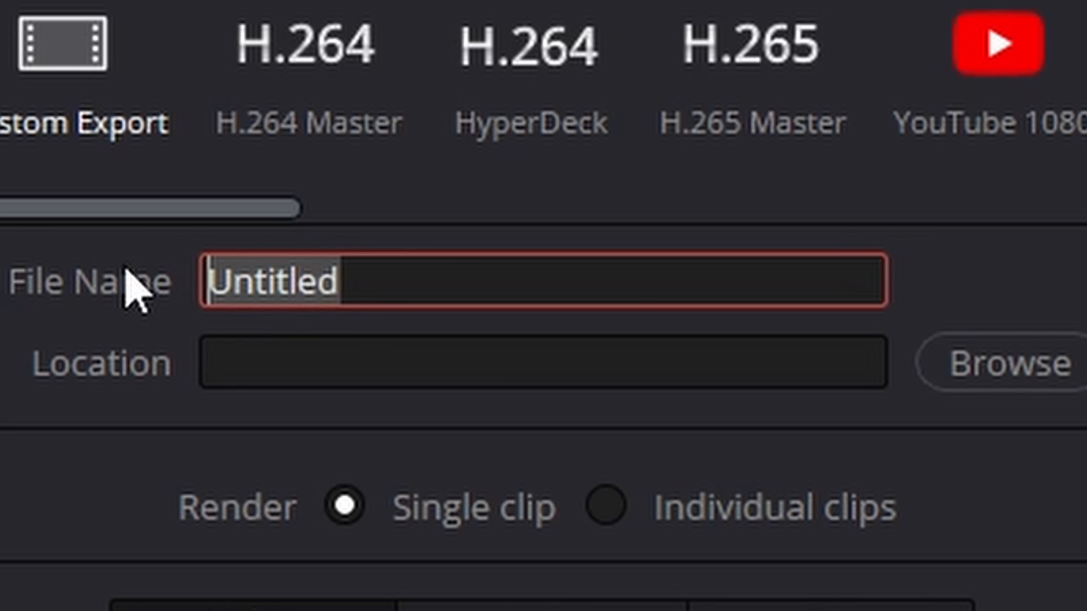
{"action": "key", "text": "BackSpace"}
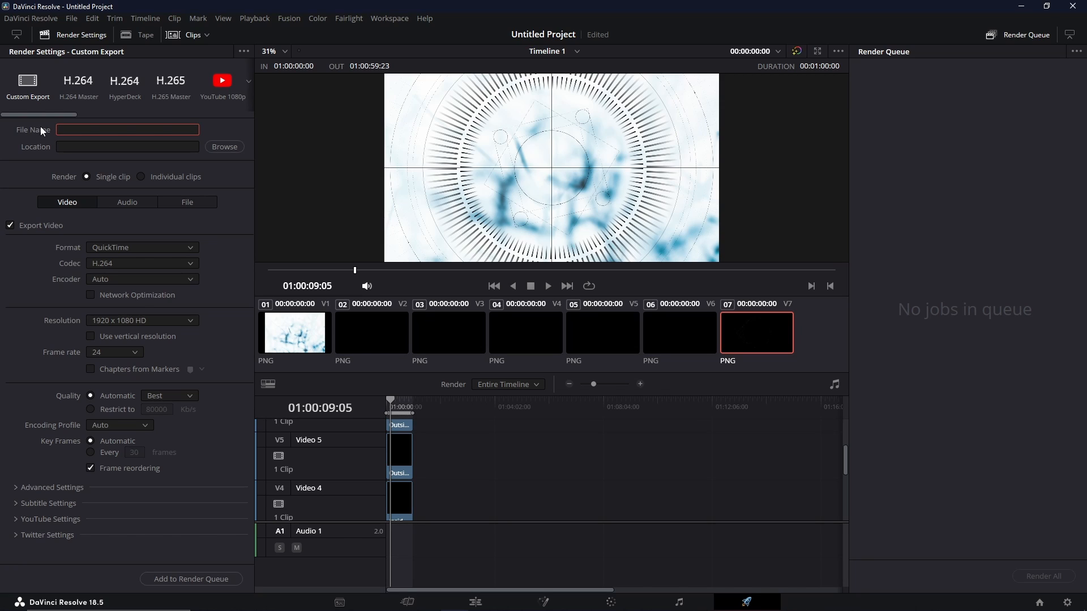
{"action": "type", "text": "White Animatedc Background"}
{"action": "key", "text": "Delete"}
{"action": "left_click", "coordinate": [99, 148]}
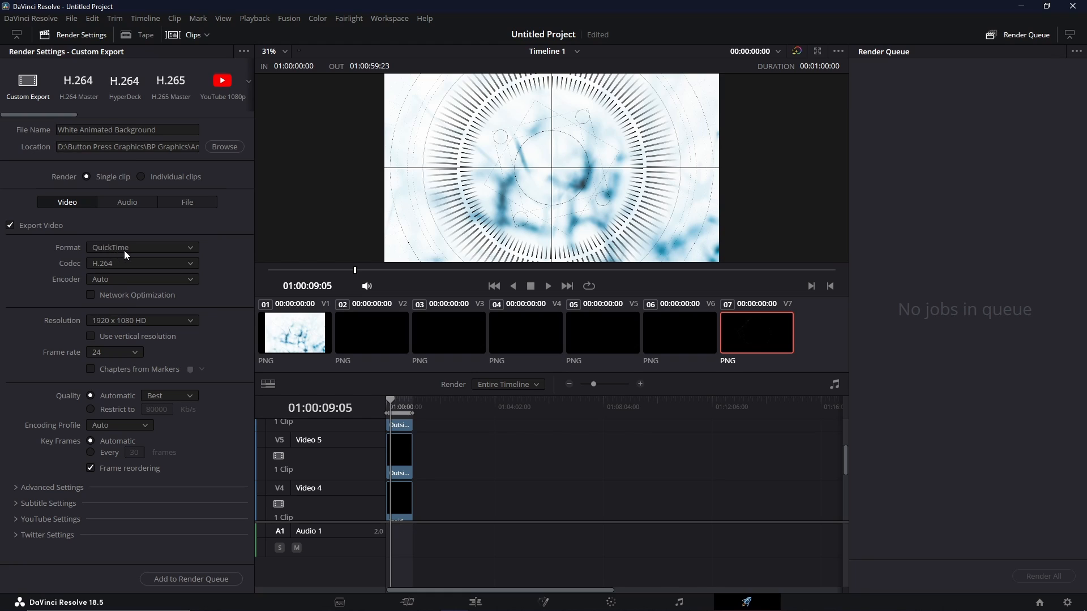
Set the video export format to MP4.
{"action": "left_click", "coordinate": [142, 251]}
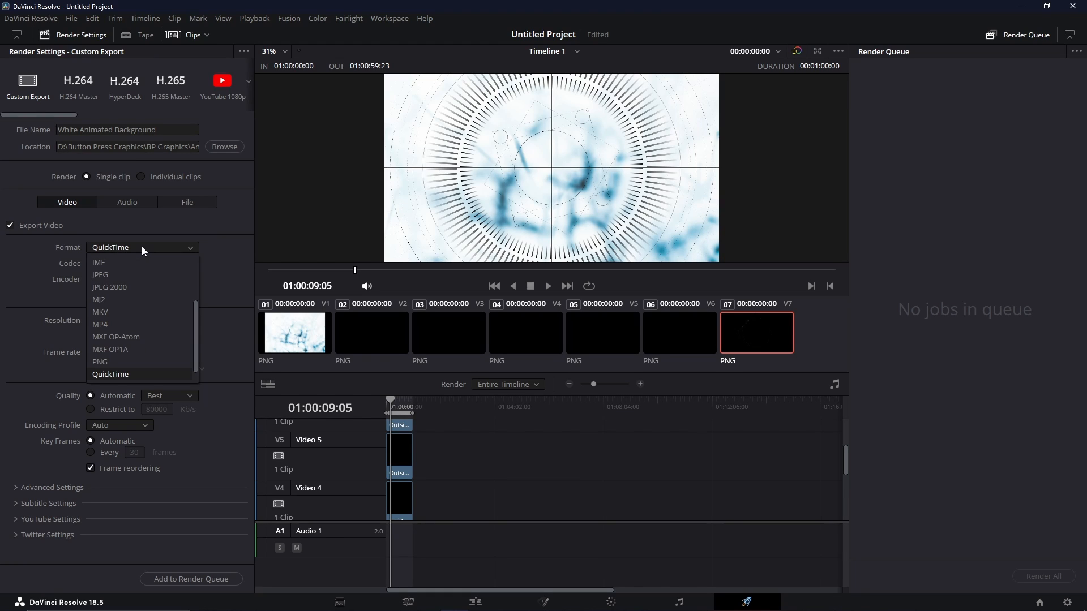
{"action": "scroll", "coordinate": [152, 288], "scroll_direction": "down", "scroll_amount": 1}
{"action": "scroll", "coordinate": [150, 293], "scroll_direction": "up", "scroll_amount": 3}
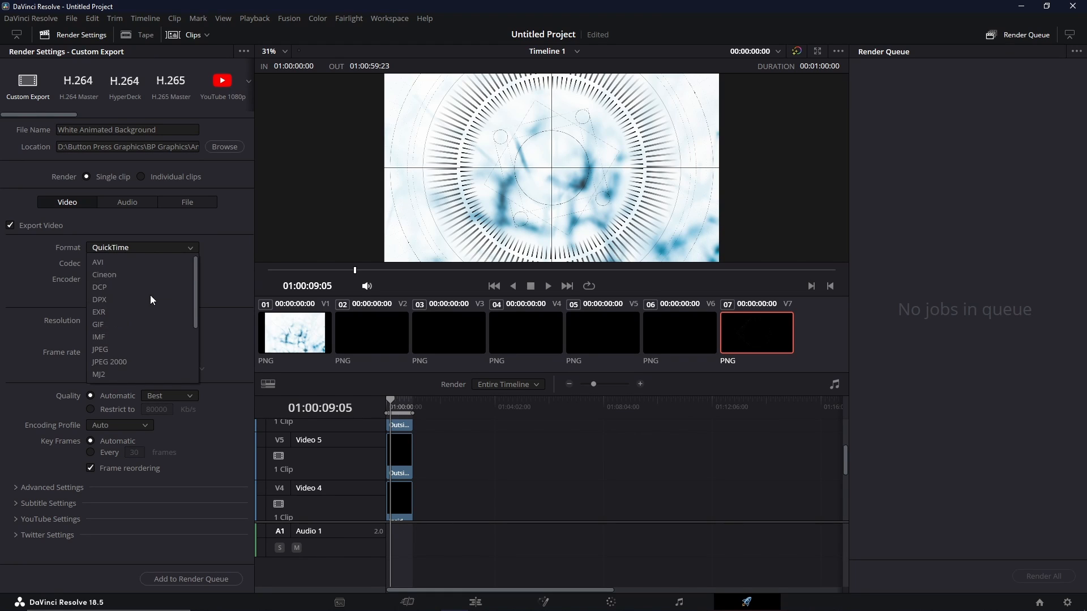
{"action": "scroll", "coordinate": [148, 275], "scroll_direction": "down", "scroll_amount": 3}
{"action": "scroll", "coordinate": [148, 274], "scroll_direction": "up", "scroll_amount": 3}
{"action": "scroll", "coordinate": [119, 328], "scroll_direction": "down", "scroll_amount": 3}
{"action": "scroll", "coordinate": [119, 272], "scroll_direction": "up", "scroll_amount": 3}
{"action": "scroll", "coordinate": [126, 356], "scroll_direction": "down", "scroll_amount": 3}
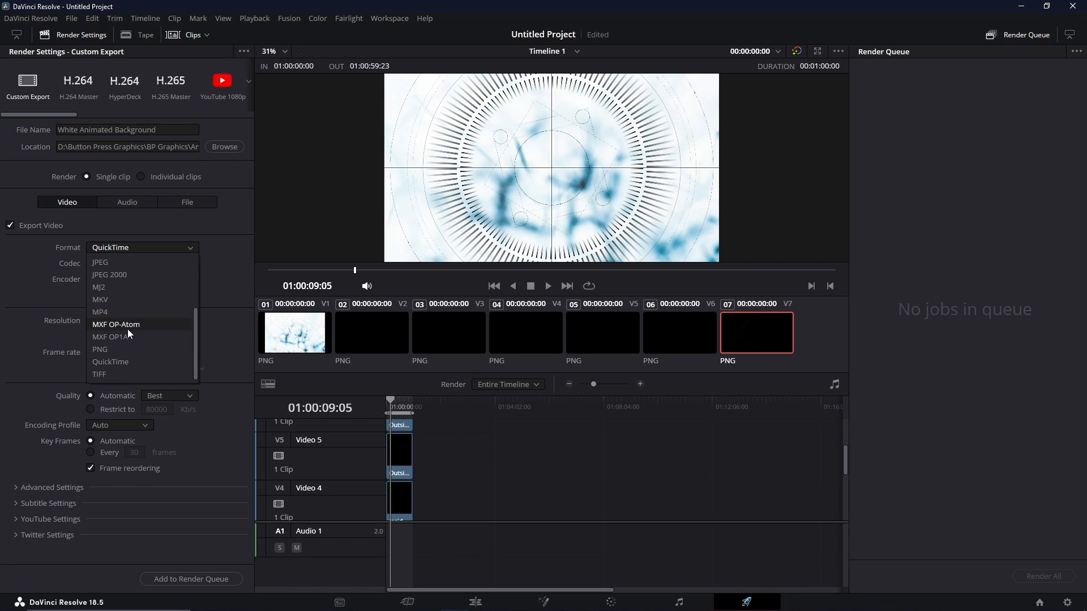
{"action": "left_click", "coordinate": [124, 313]}
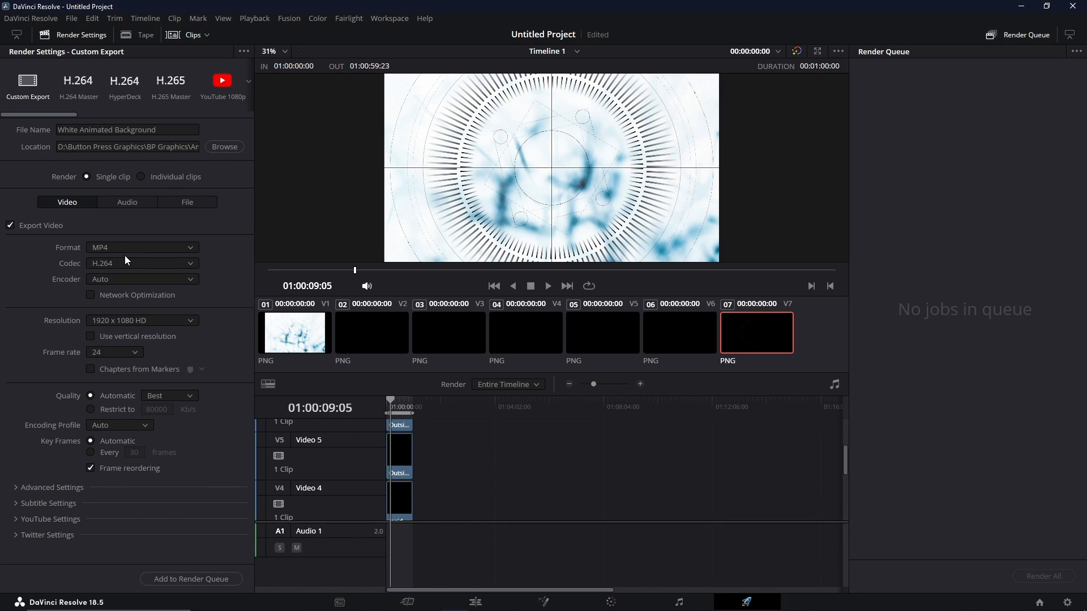
Add the White Animated Background job to the render queue and start rendering it.
{"action": "left_click", "coordinate": [205, 579]}
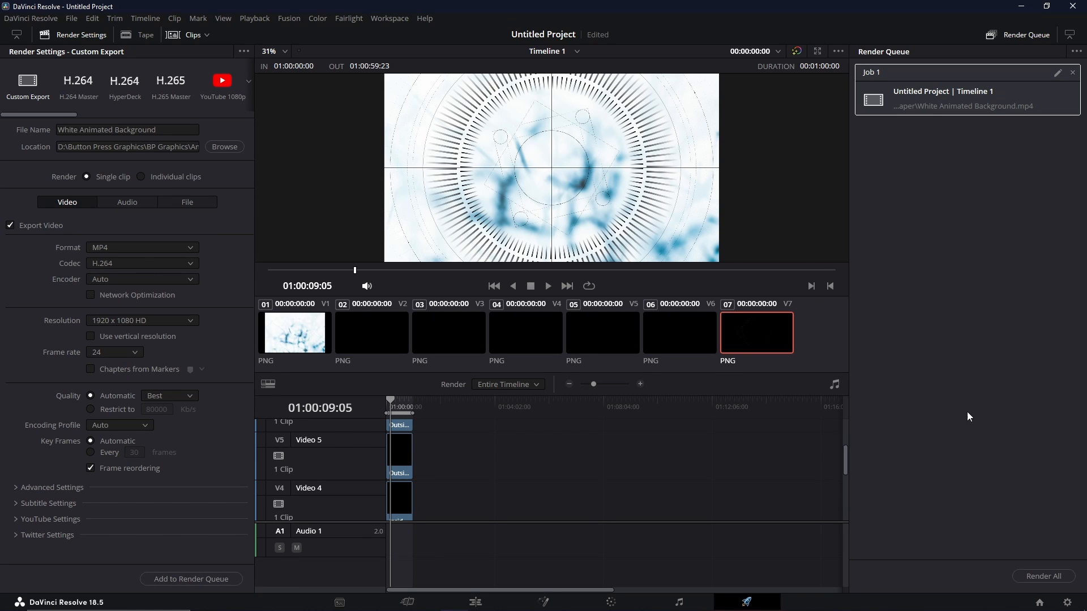
{"action": "left_click", "coordinate": [1044, 576]}
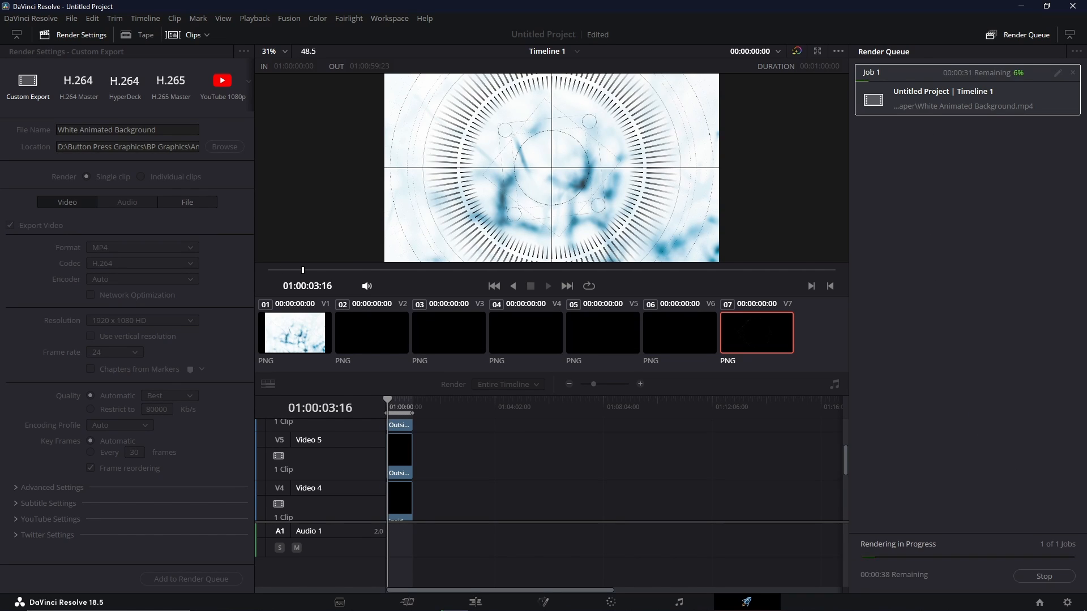